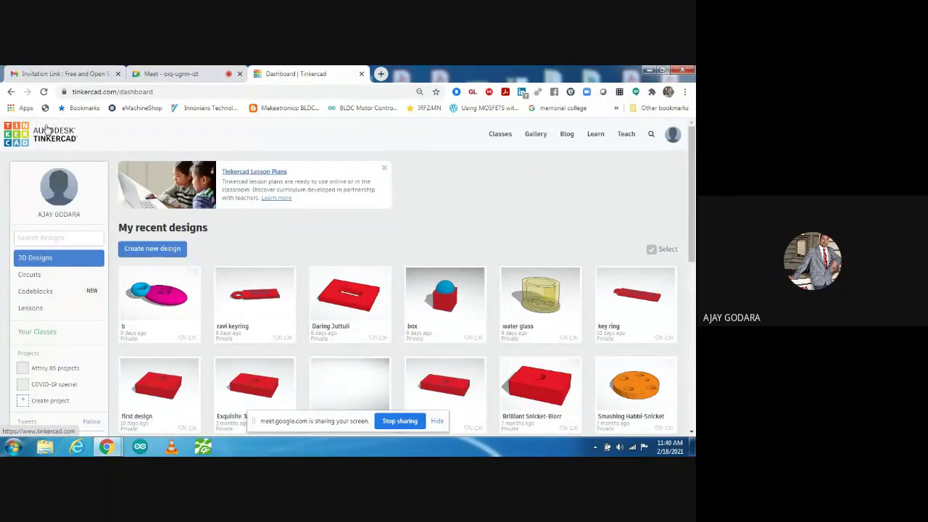
# - Log out of the current Tinkercad account from the profile avatar menu
pyautogui.click(672, 142)
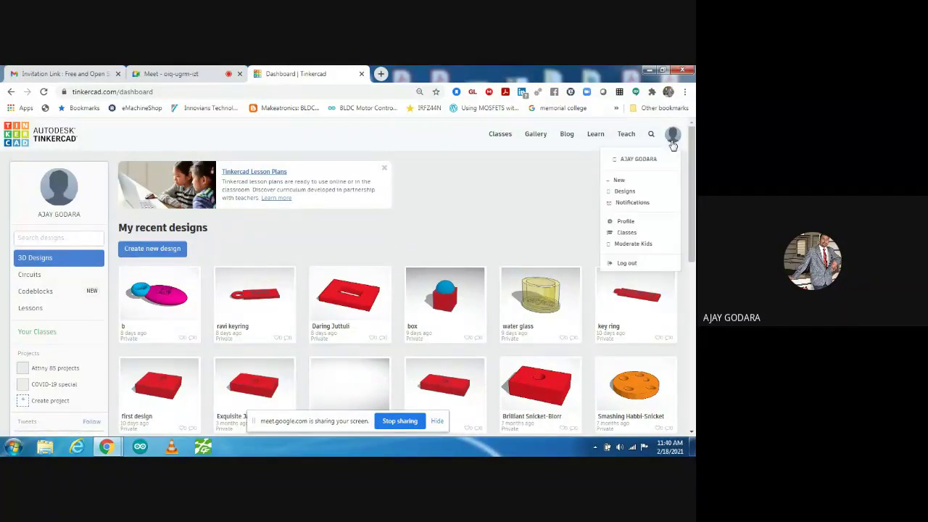
pyautogui.click(625, 263)
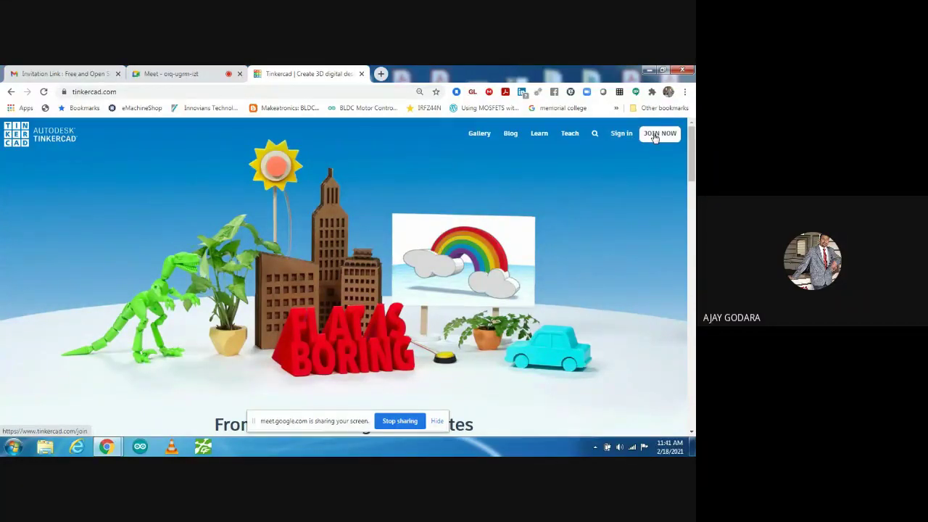
# - Join Tinkercad with a personal account, choosing to sign up with email
pyautogui.click(654, 136)
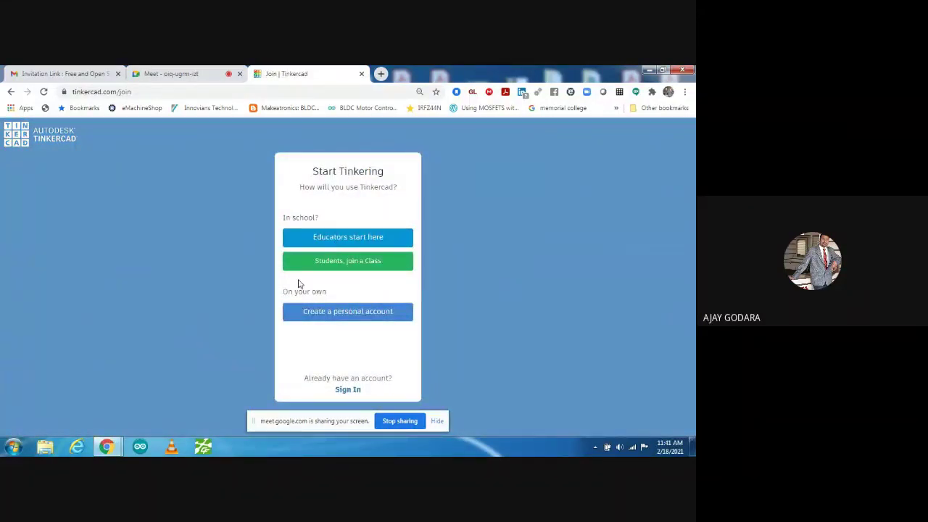
pyautogui.click(330, 313)
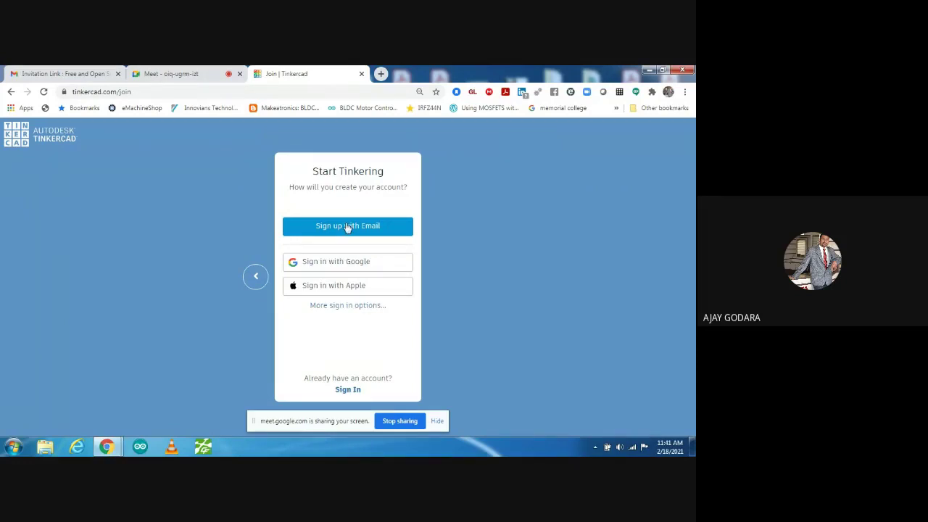
pyautogui.click(348, 227)
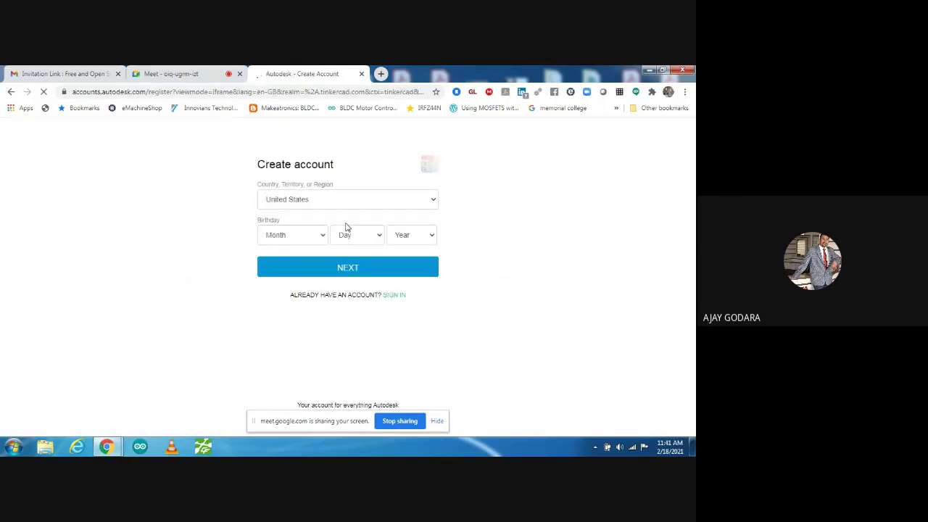
# - Set the sign-up country to India
pyautogui.click(295, 200)
pyautogui.write('india')
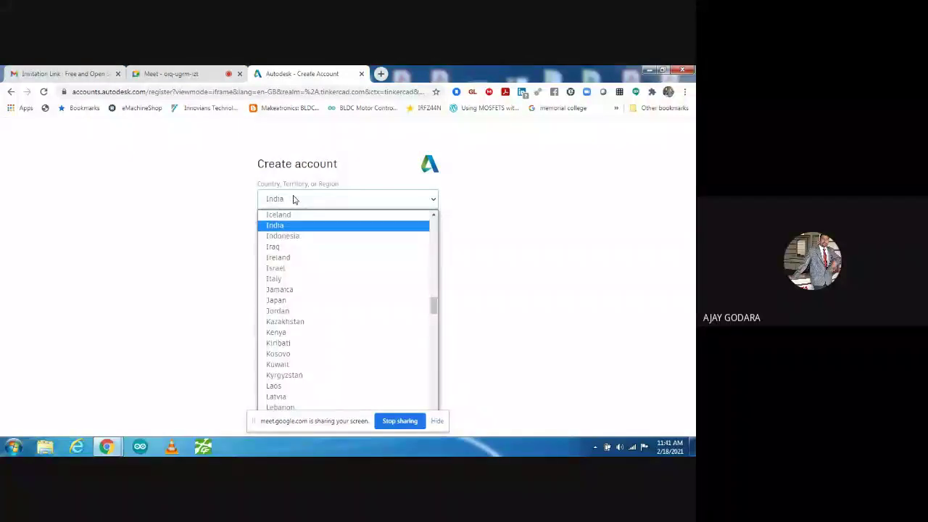
pyautogui.scroll(1, 290, 214)
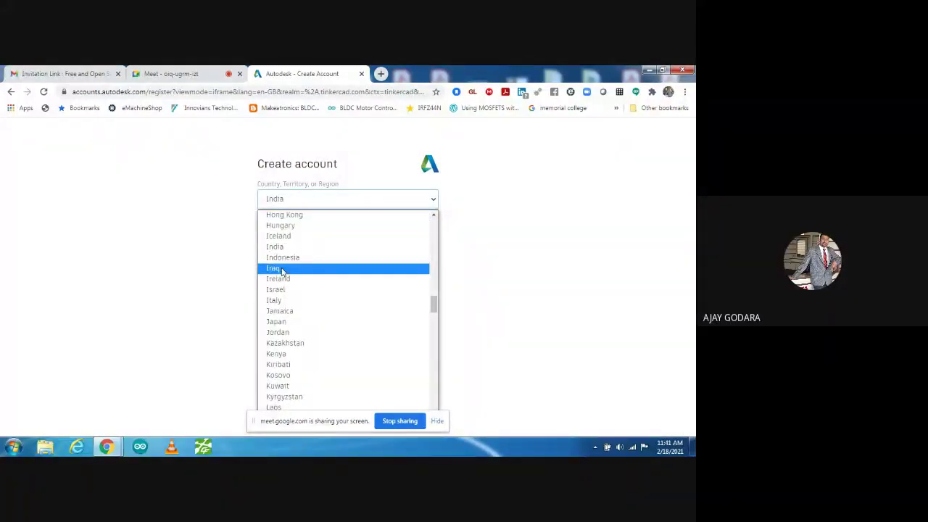
pyautogui.click(287, 247)
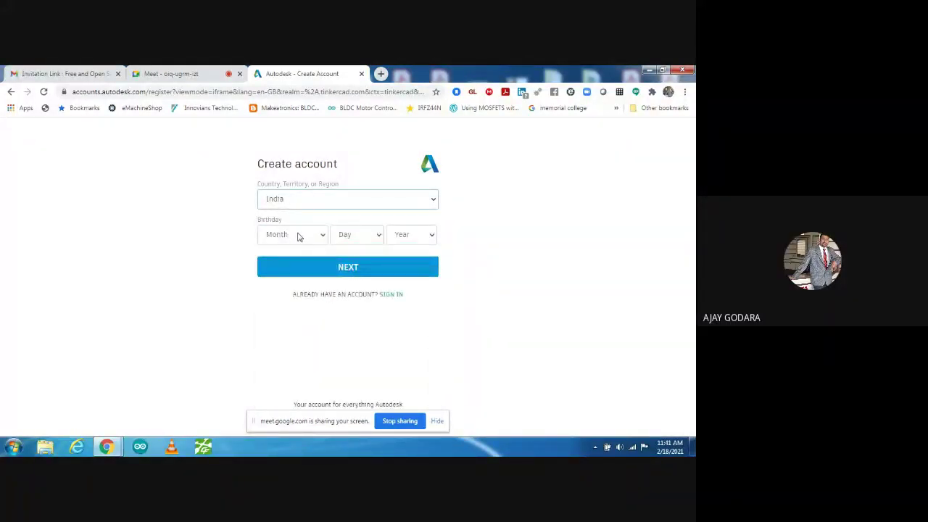
# - Pick the birth month, day and year, then continue to the next step
pyautogui.click(297, 236)
pyautogui.click(274, 304)
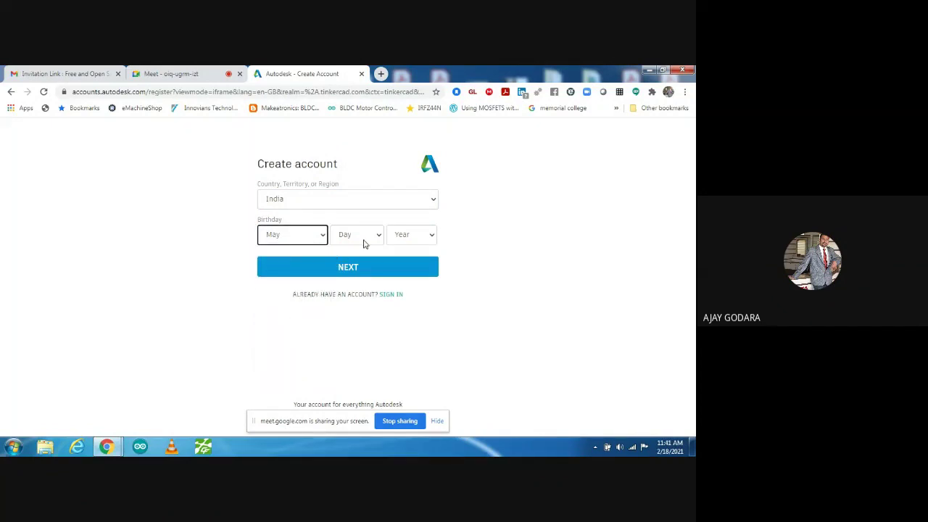
pyautogui.click(364, 242)
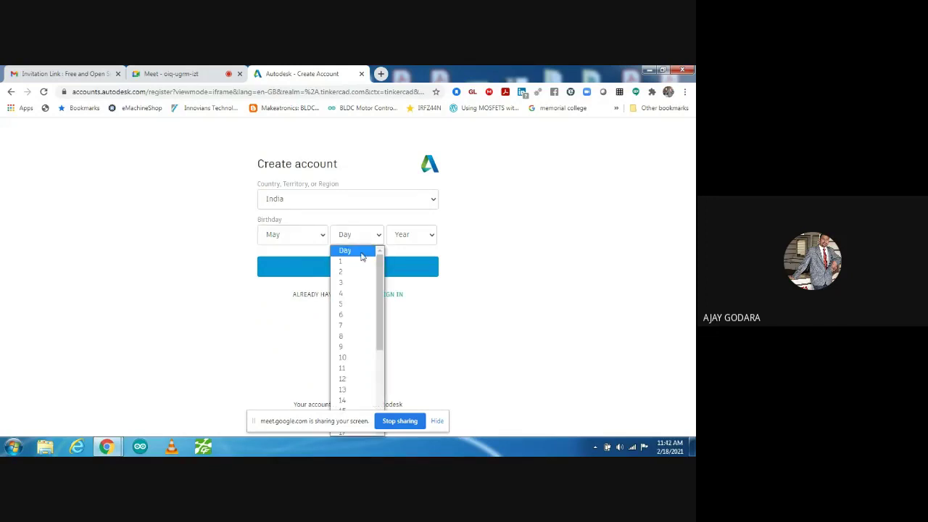
pyautogui.click(349, 338)
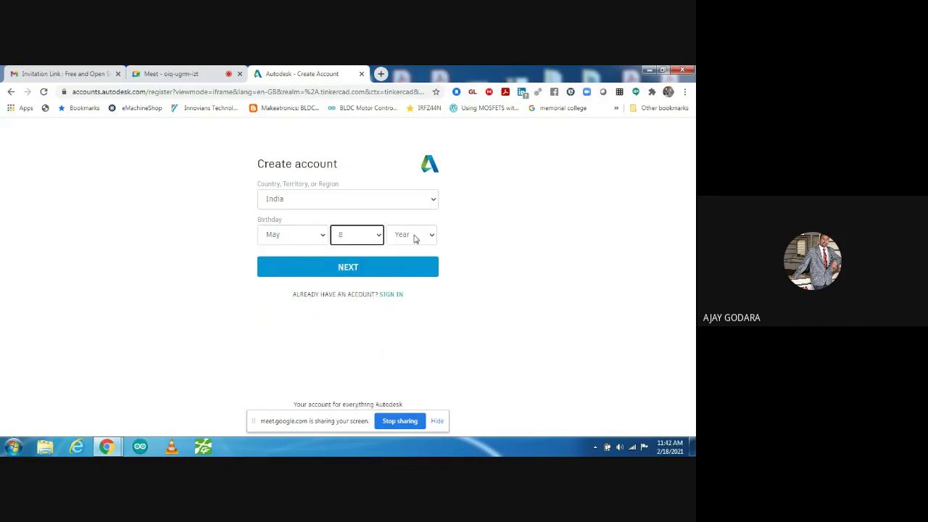
pyautogui.click(414, 236)
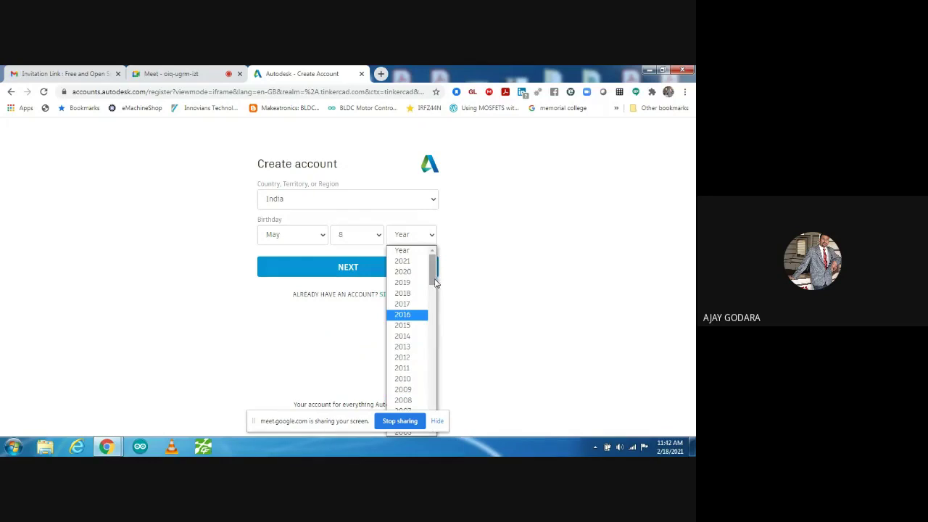
pyautogui.moveTo(433, 282); pyautogui.dragTo(432, 330)
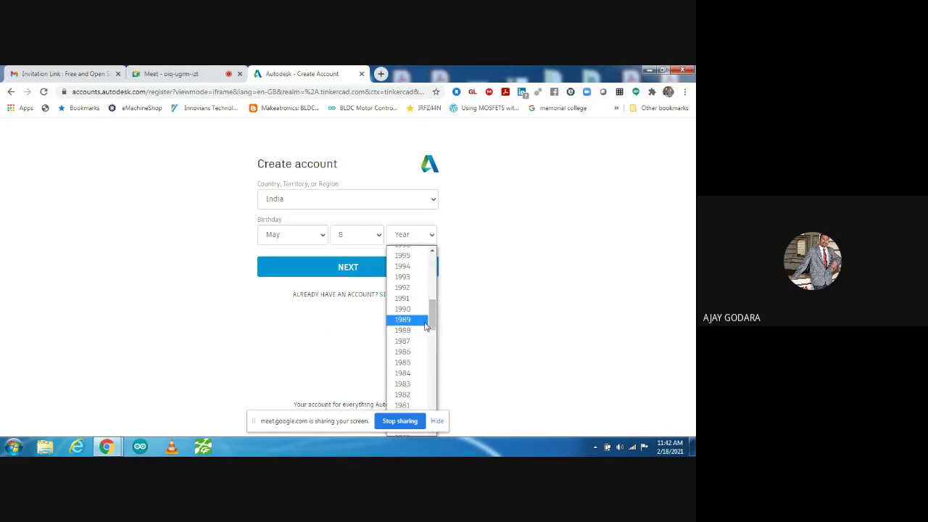
pyautogui.click(406, 289)
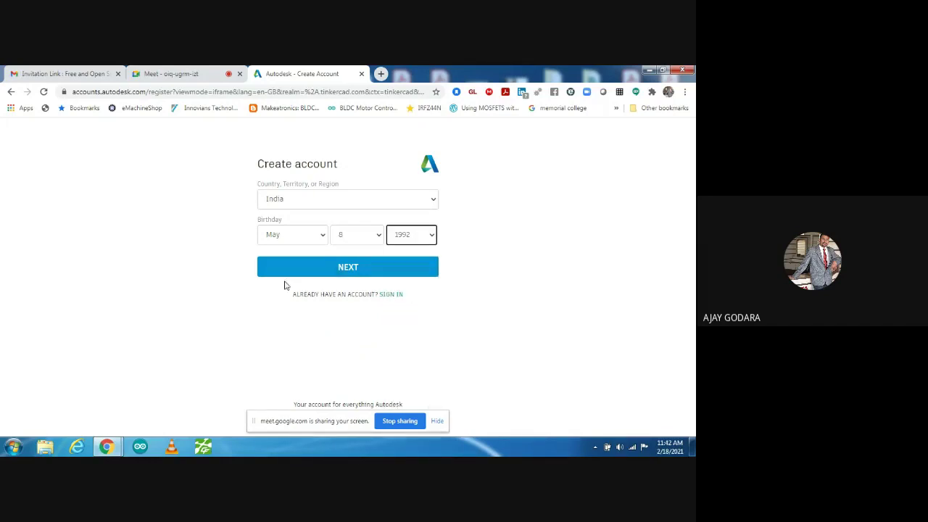
pyautogui.click(343, 266)
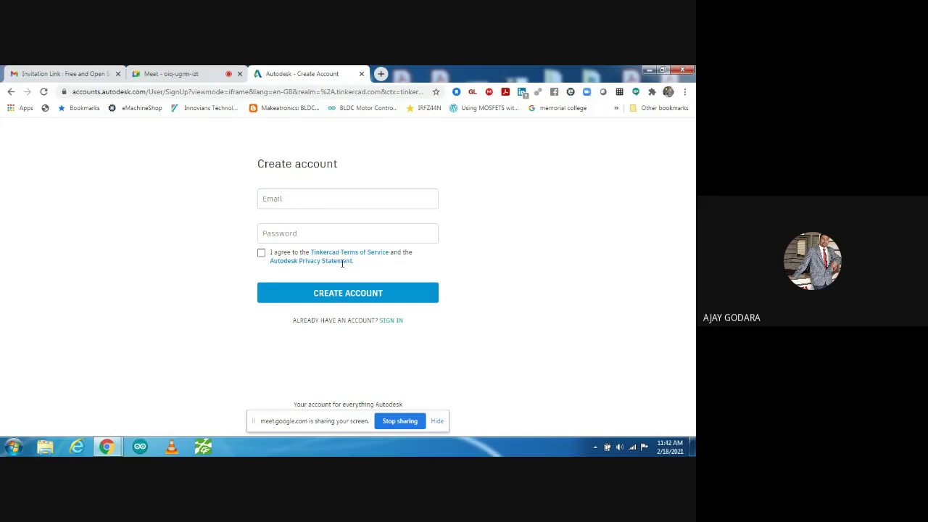
# - Enter the new account's email address and accept the terms and privacy statement
pyautogui.click(289, 199)
pyautogui.write('a')
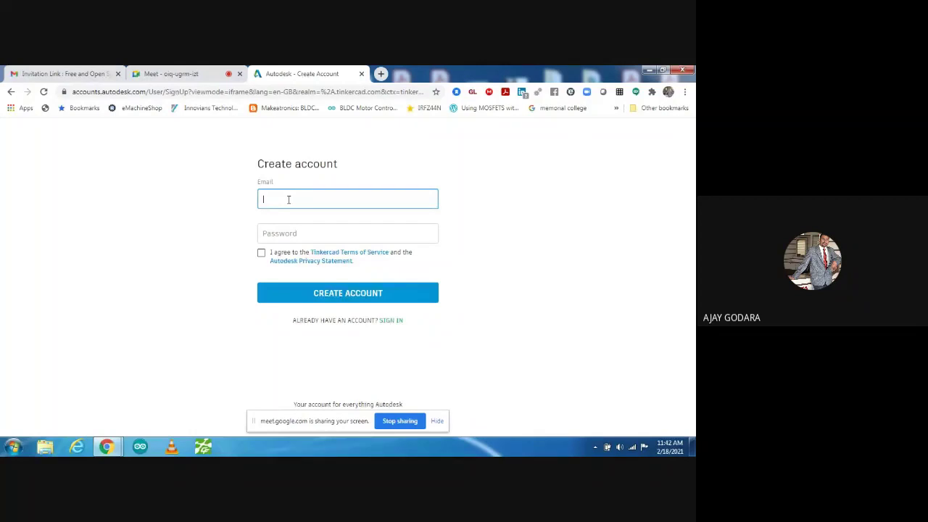
pyautogui.click(289, 233)
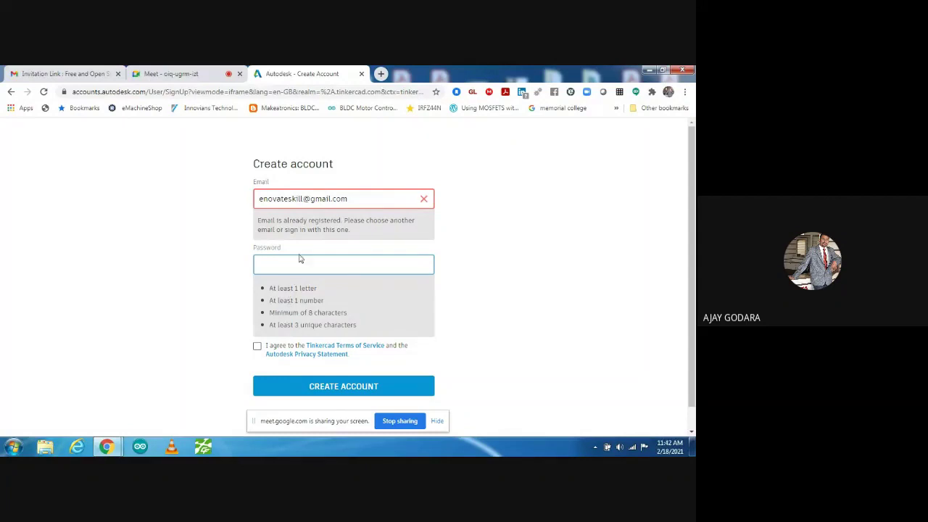
pyautogui.click(259, 347)
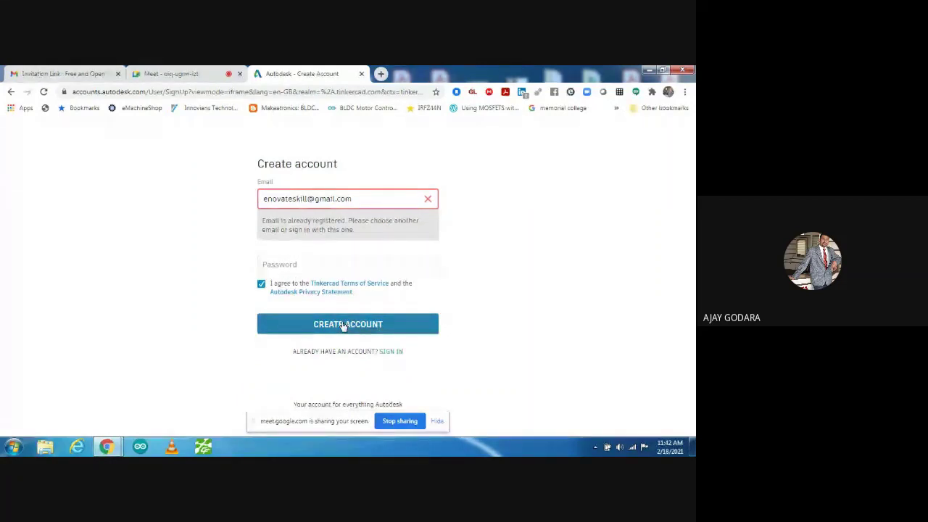
# - Sign in instead with the existing account's email and password
pyautogui.click(389, 354)
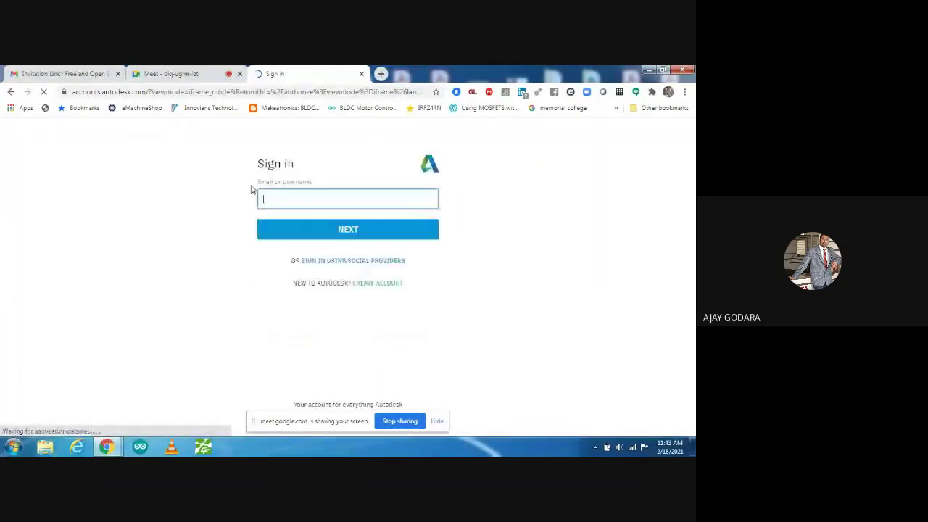
pyautogui.write('a')
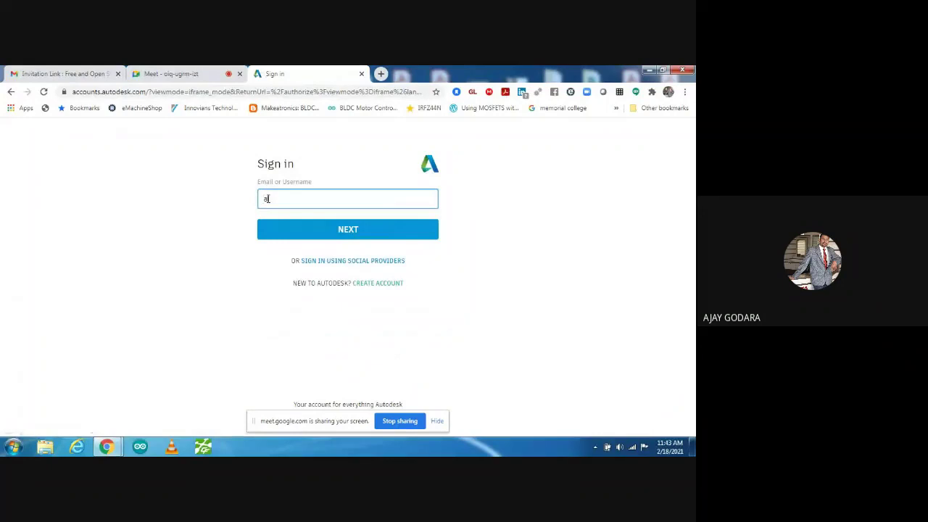
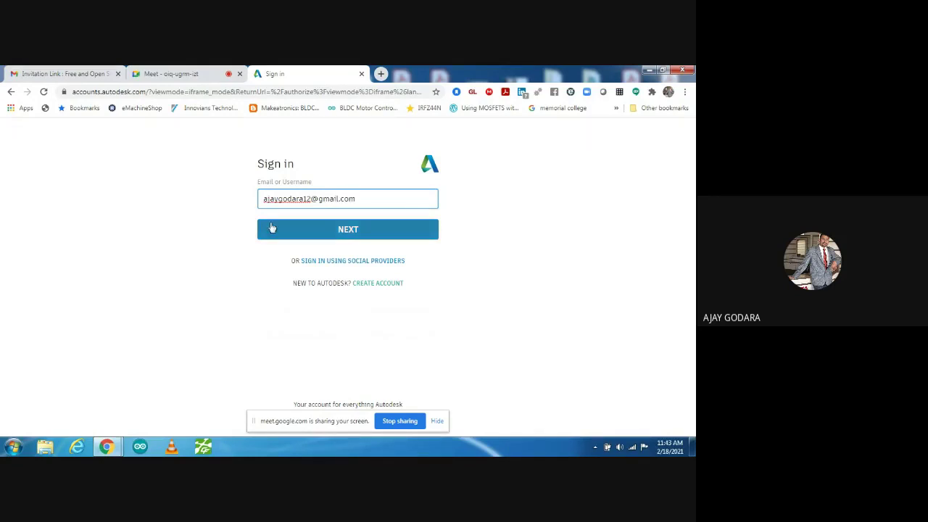
pyautogui.click(272, 228)
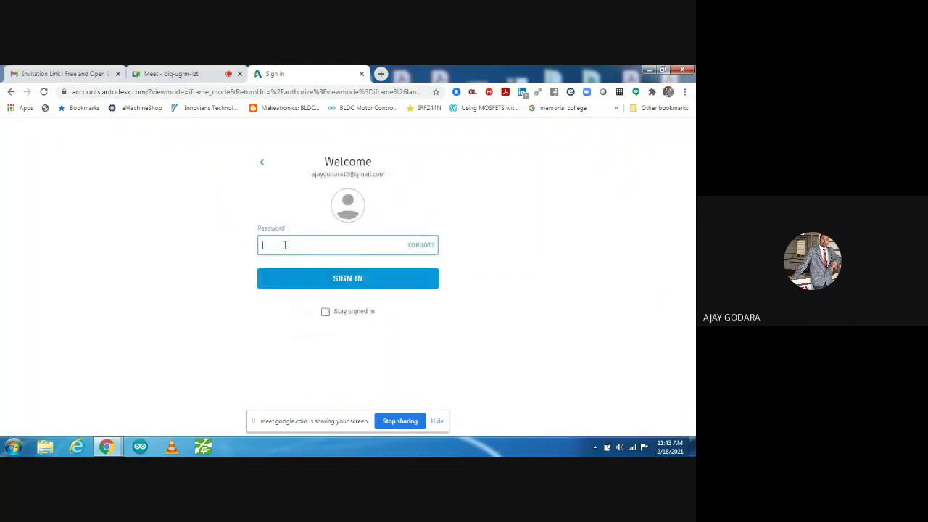
pyautogui.write('*********')
pyautogui.press('Return')
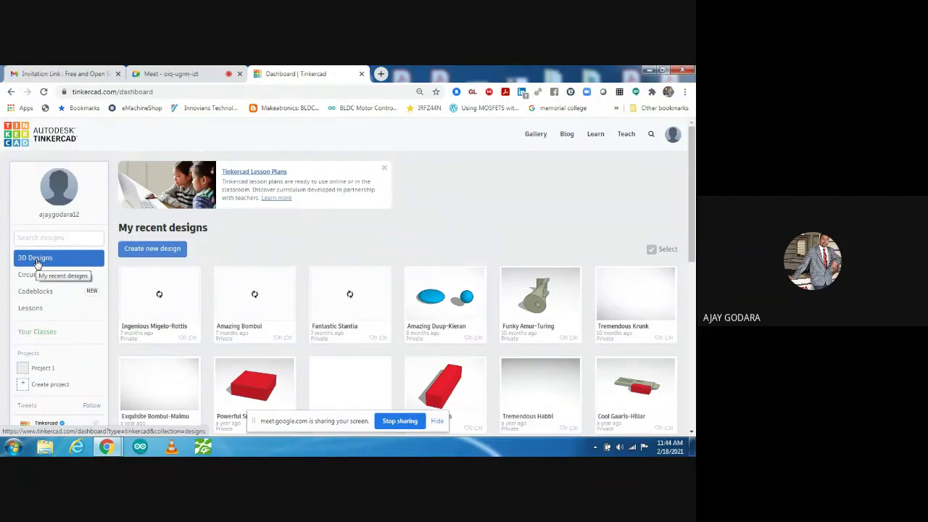
# - Create a new 3D design from the Tinkercad dashboard
pyautogui.click(151, 249)
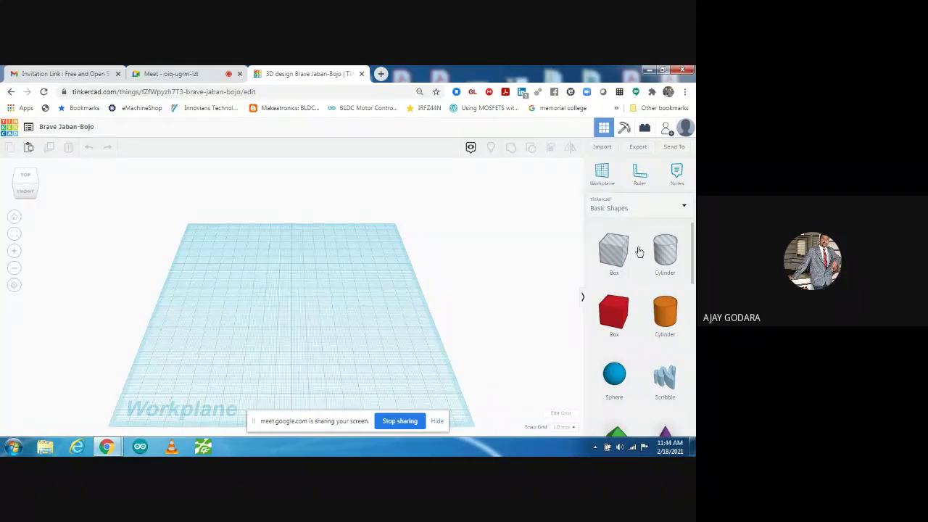
pyautogui.moveTo(692, 238); pyautogui.dragTo(692, 239)
pyautogui.click(621, 319)
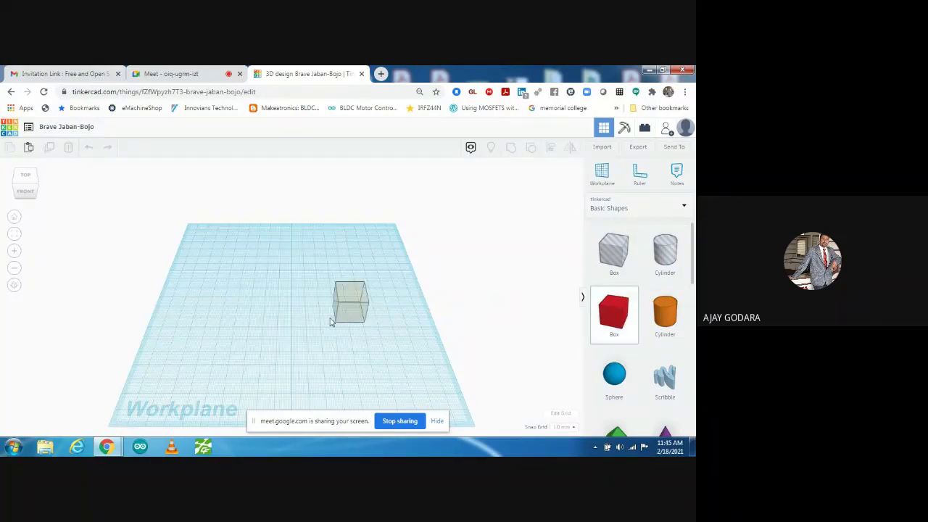
pyautogui.click(282, 313)
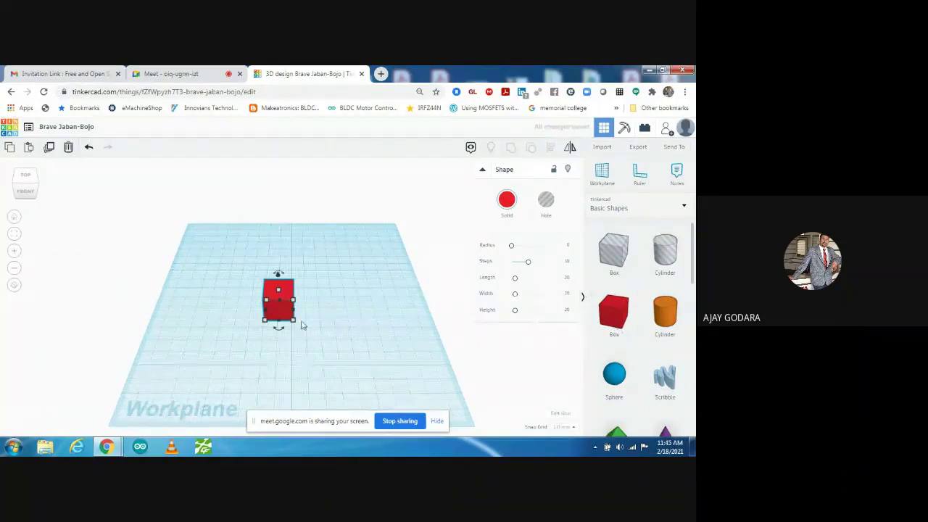
pyautogui.moveTo(299, 324); pyautogui.dragTo(406, 343)
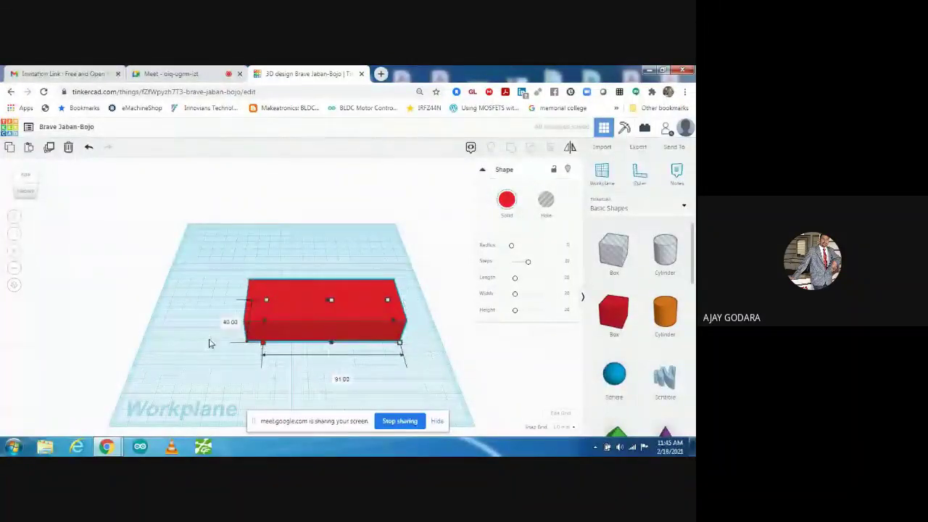
pyautogui.moveTo(263, 342); pyautogui.dragTo(172, 351)
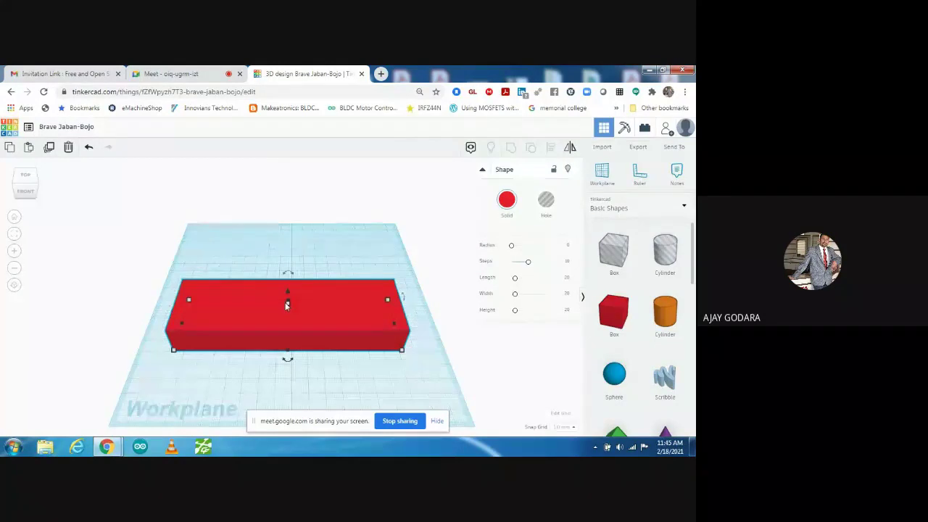
pyautogui.click(54, 236)
pyautogui.click(27, 193)
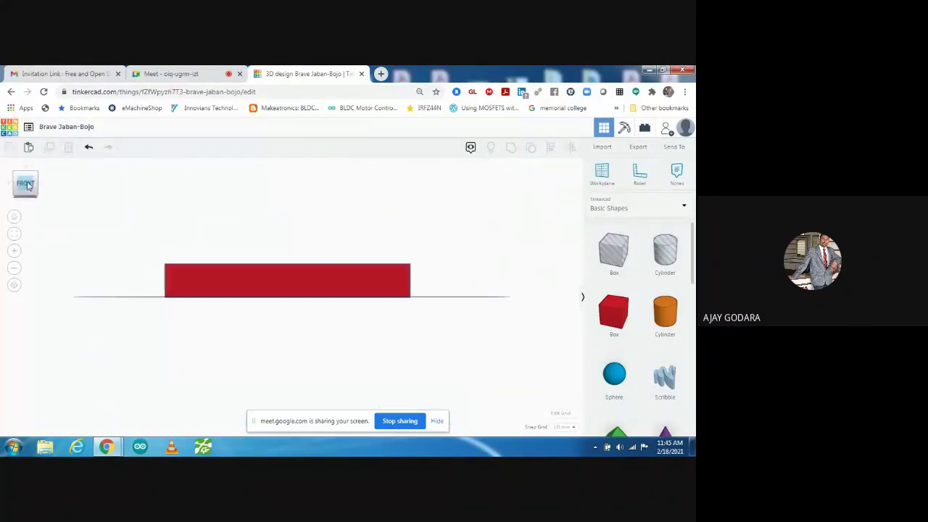
pyautogui.click(26, 170)
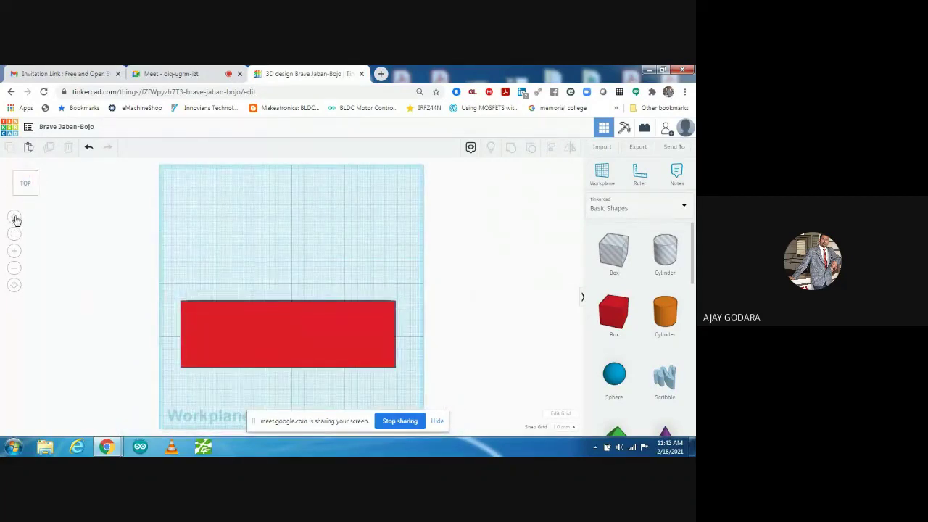
pyautogui.click(16, 218)
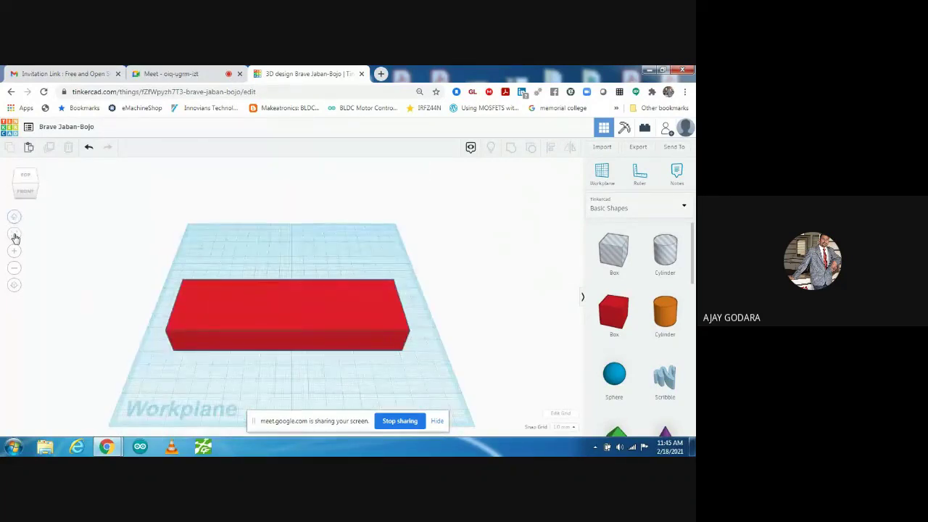
pyautogui.click(15, 236)
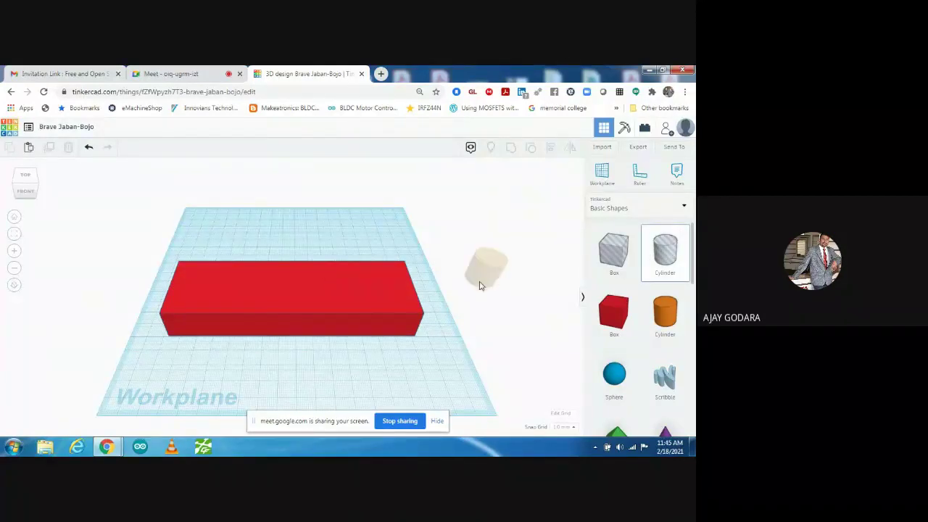
# - Drop a cylinder hole on the red box and stretch it taller than the box
pyautogui.click(295, 296)
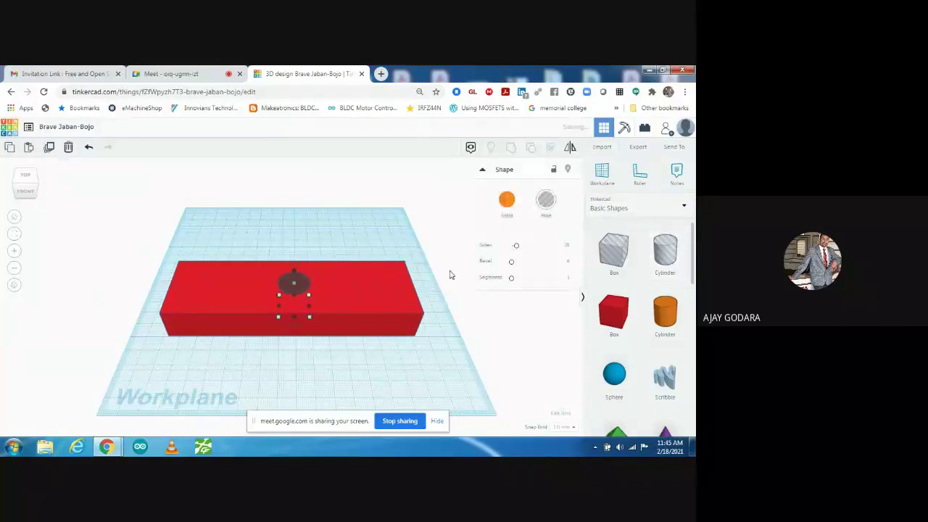
pyautogui.click(26, 192)
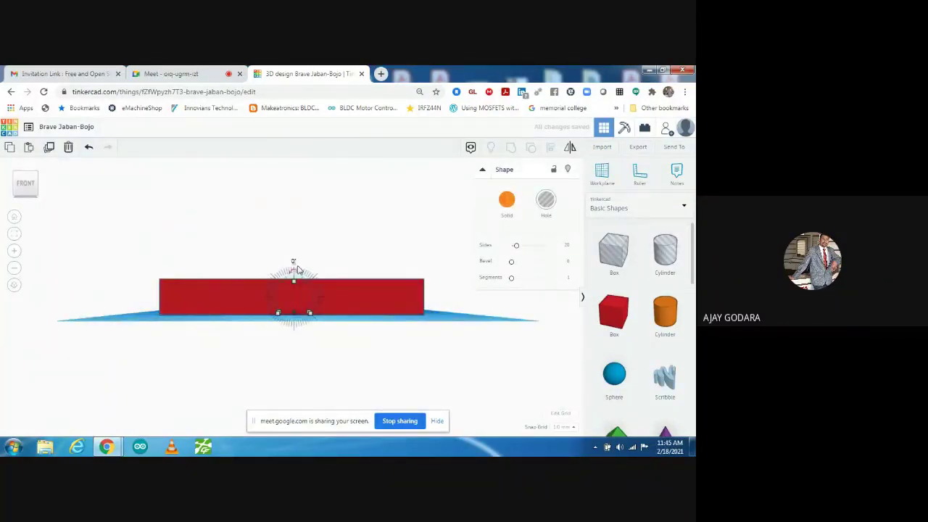
pyautogui.moveTo(294, 283)
pyautogui.moveTo(293, 285); pyautogui.dragTo(295, 243)
pyautogui.click(14, 217)
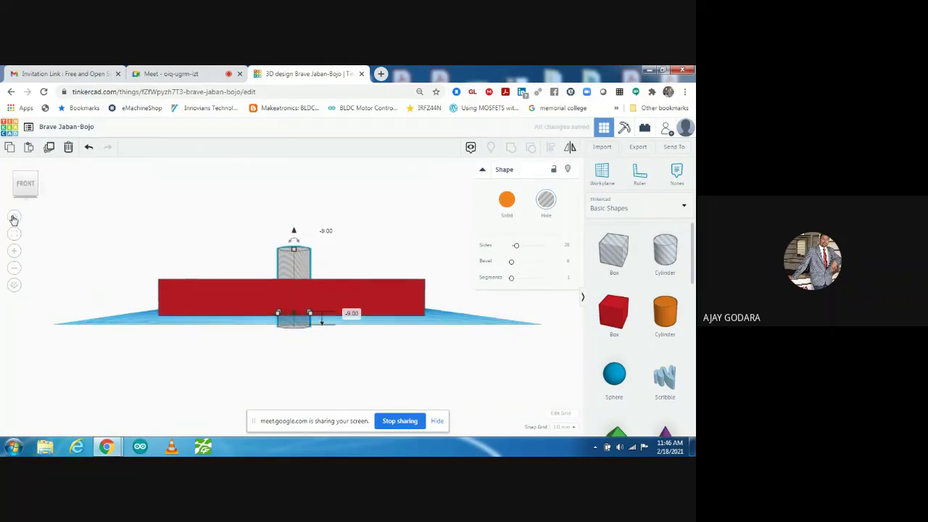
pyautogui.click(24, 180)
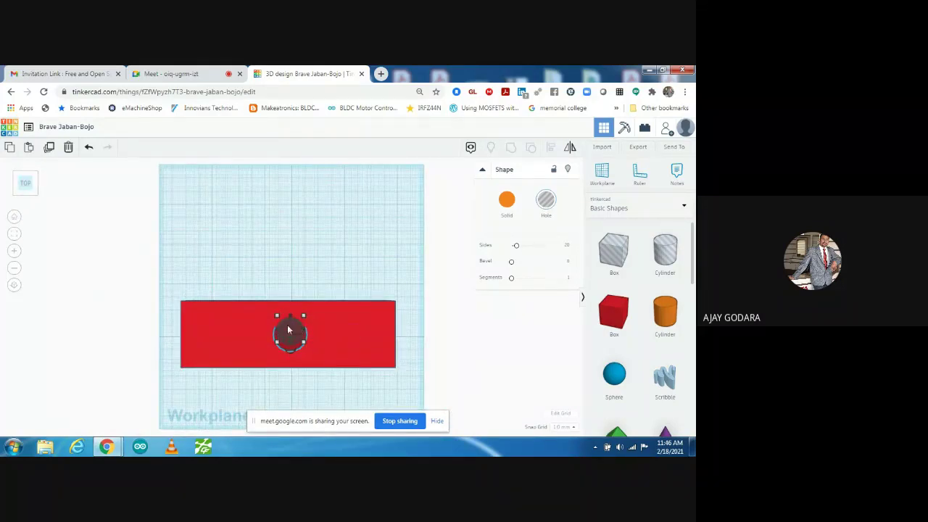
# - Select the box and hole and align the hole to the box's centre lengthwise and widthwise
pyautogui.click(255, 223)
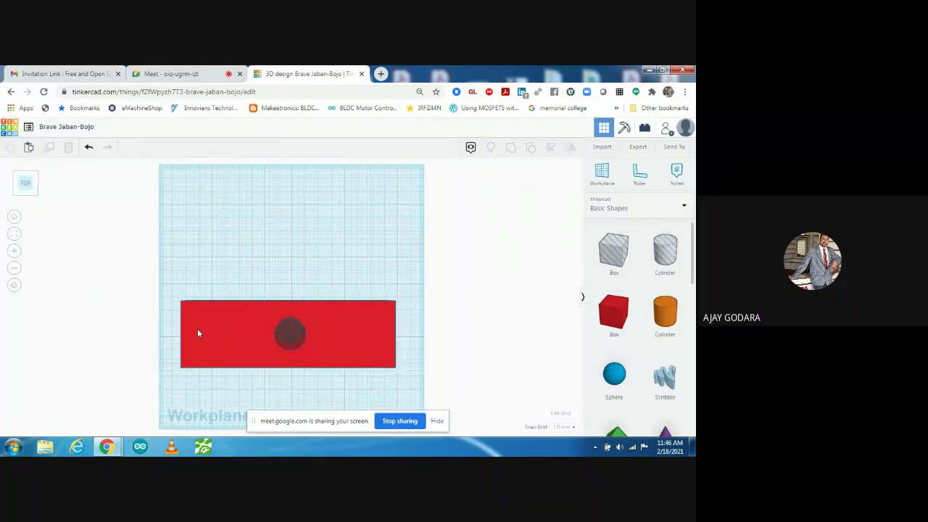
pyautogui.moveTo(172, 284); pyautogui.dragTo(404, 392)
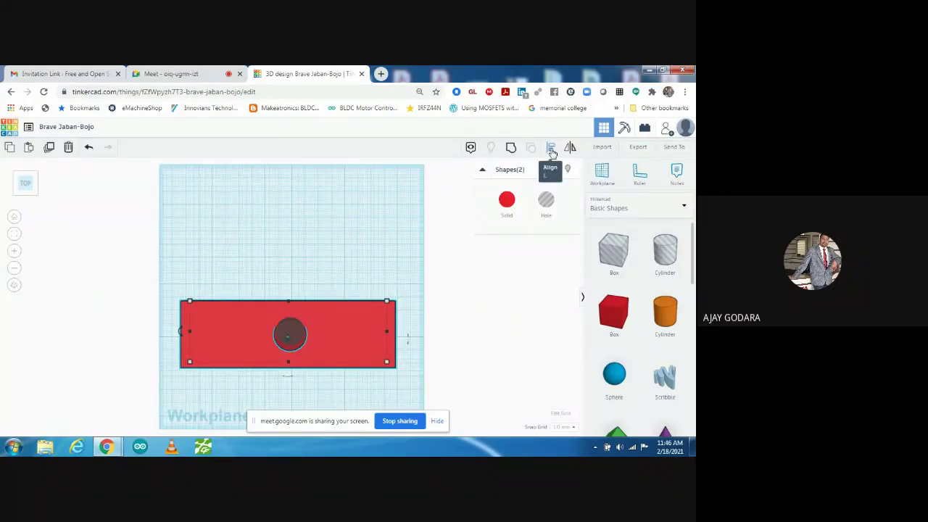
pyautogui.click(551, 148)
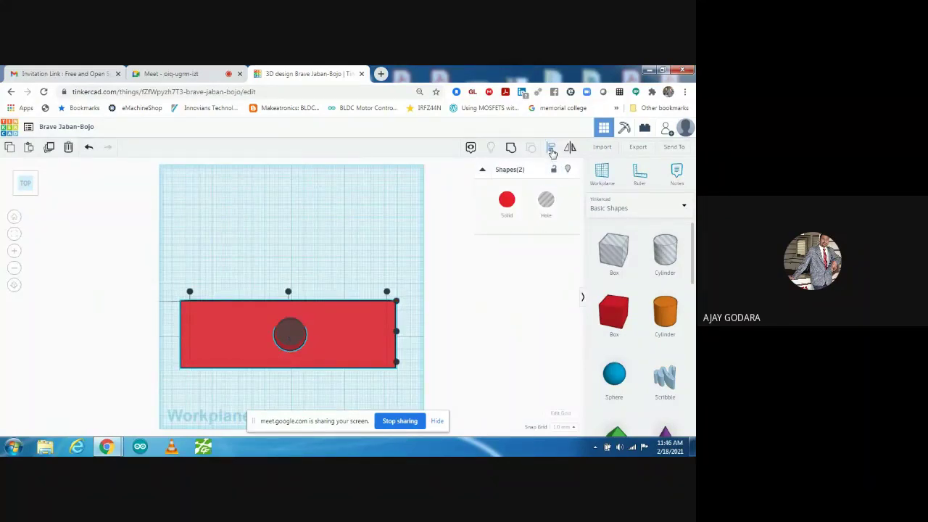
pyautogui.click(288, 292)
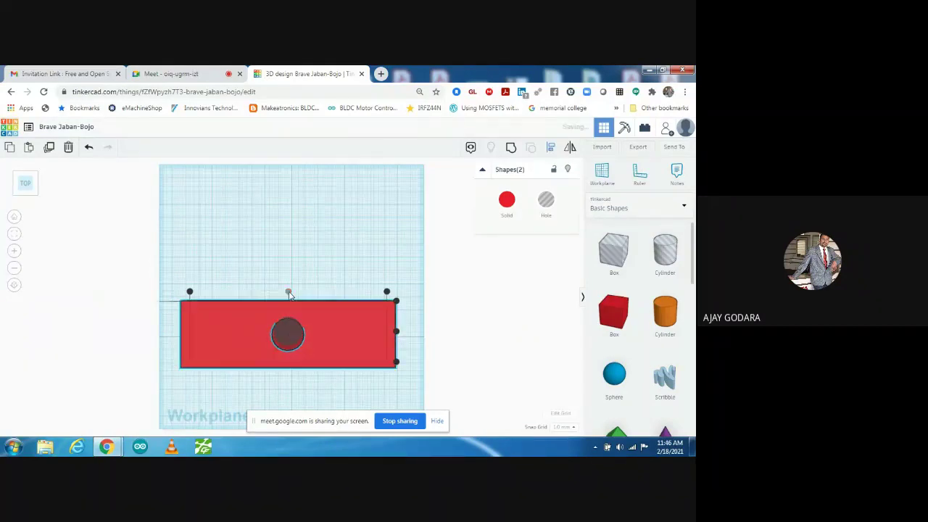
pyautogui.click(396, 331)
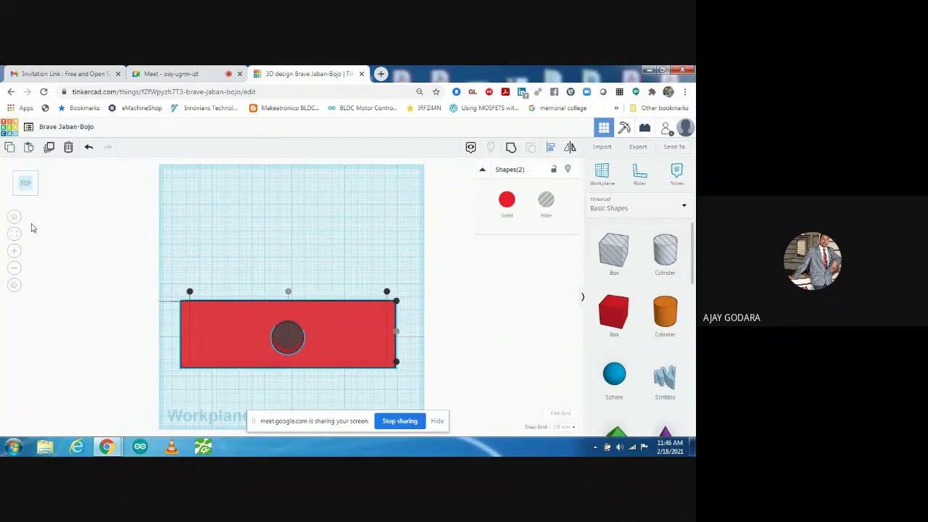
pyautogui.click(13, 220)
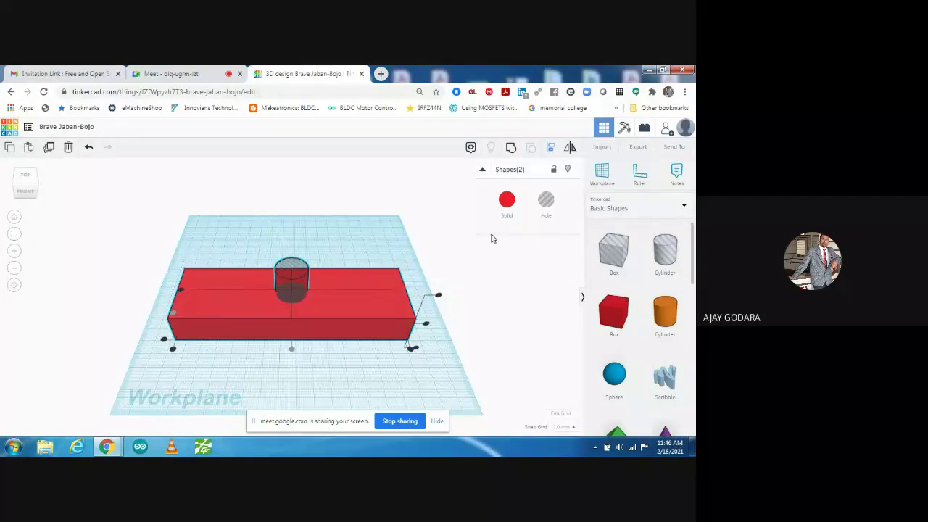
# - Group the red box with the cylinder hole into one solid and check the opening
pyautogui.click(450, 233)
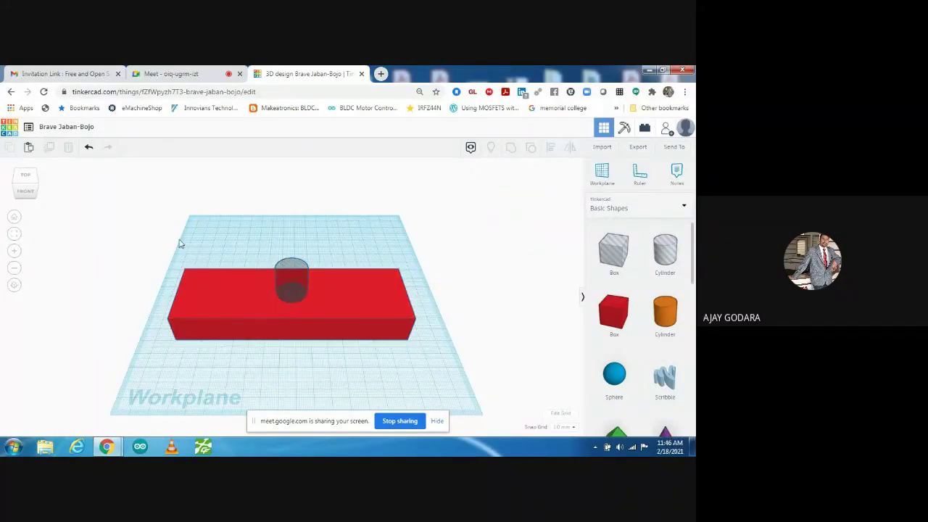
pyautogui.moveTo(158, 241); pyautogui.dragTo(439, 352)
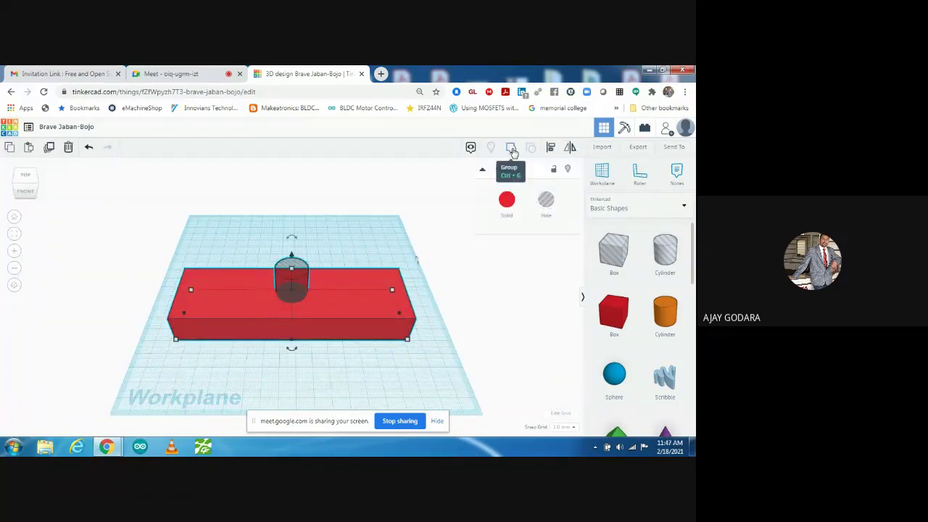
pyautogui.click(512, 148)
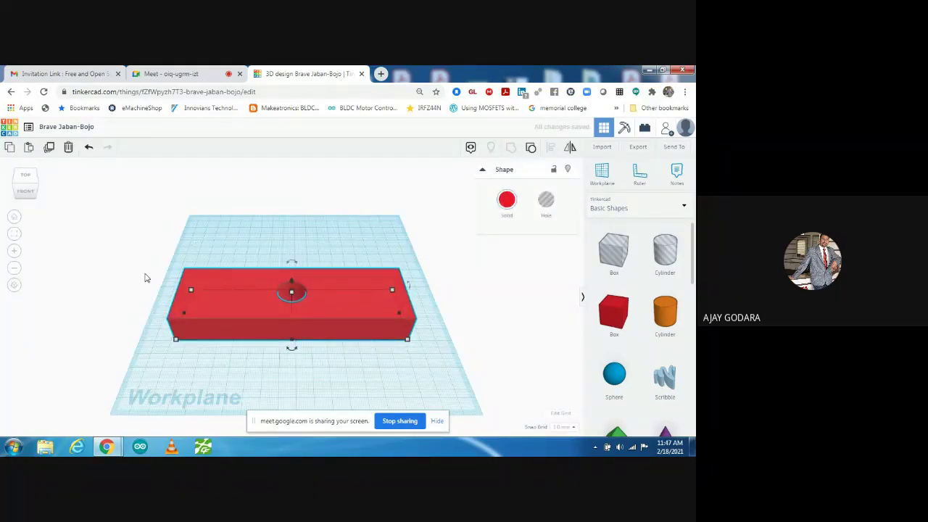
pyautogui.click(155, 301)
pyautogui.moveTo(169, 327); pyautogui.dragTo(144, 334, button='right')
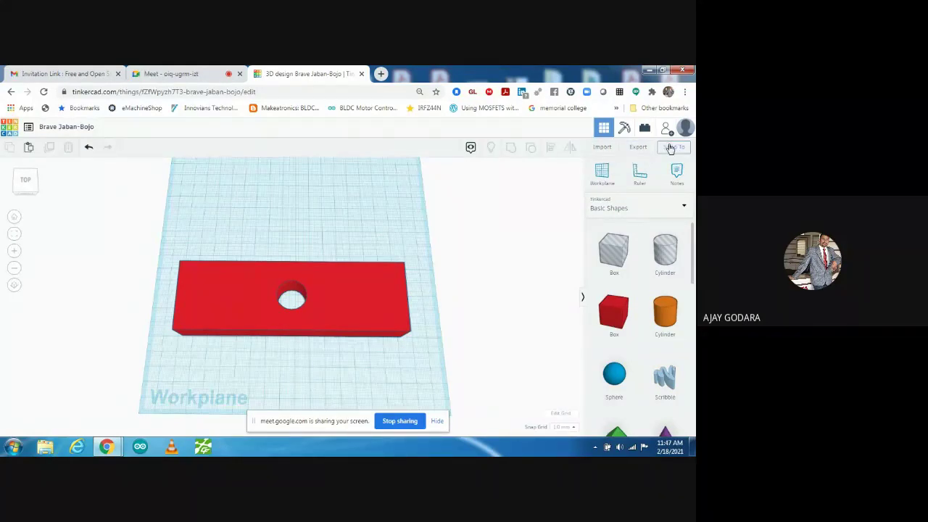
pyautogui.click(673, 147)
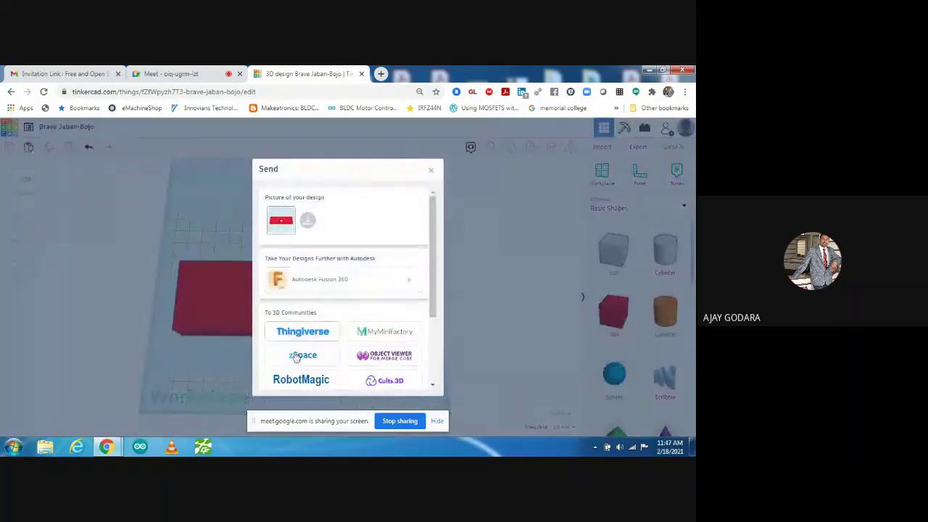
pyautogui.click(430, 173)
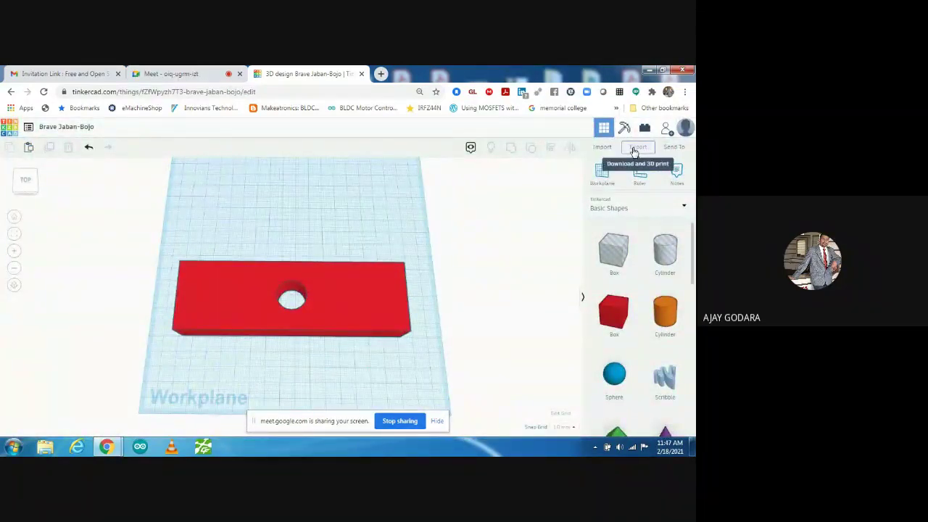
pyautogui.click(634, 149)
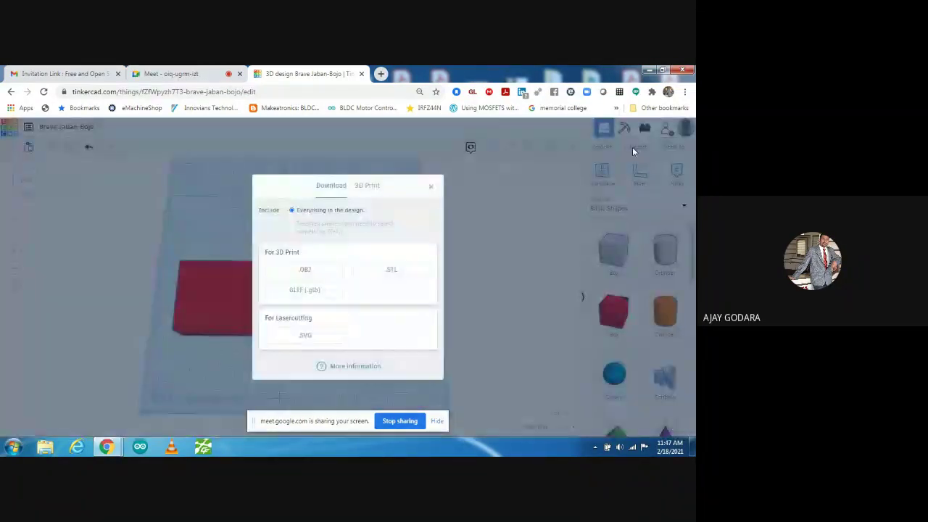
pyautogui.click(366, 187)
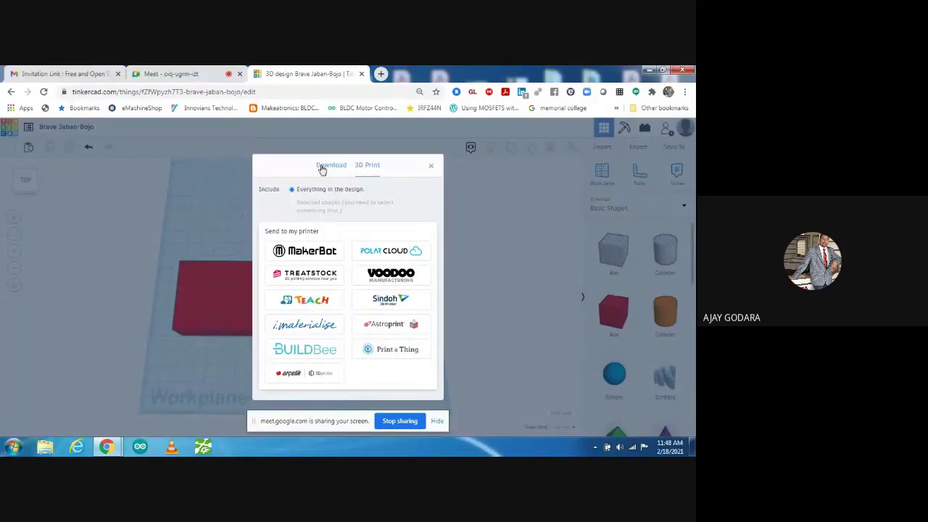
pyautogui.click(322, 166)
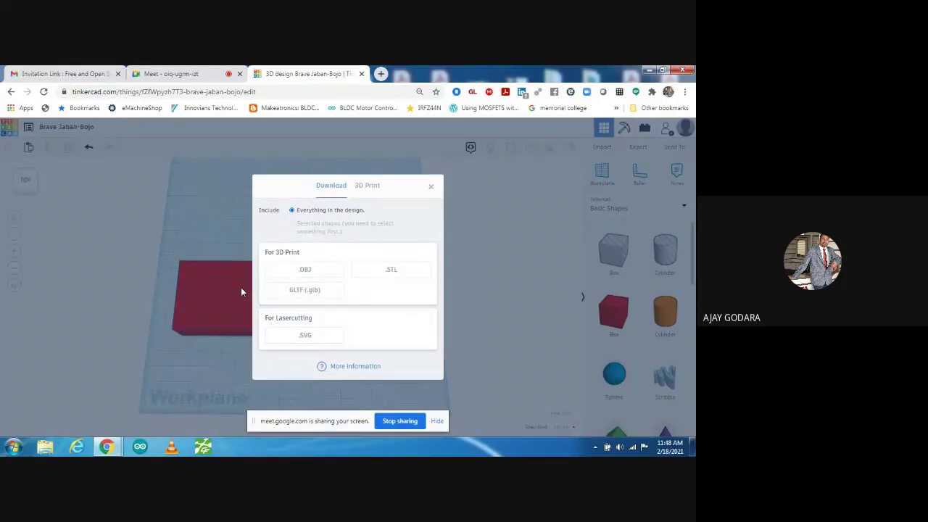
pyautogui.click(431, 186)
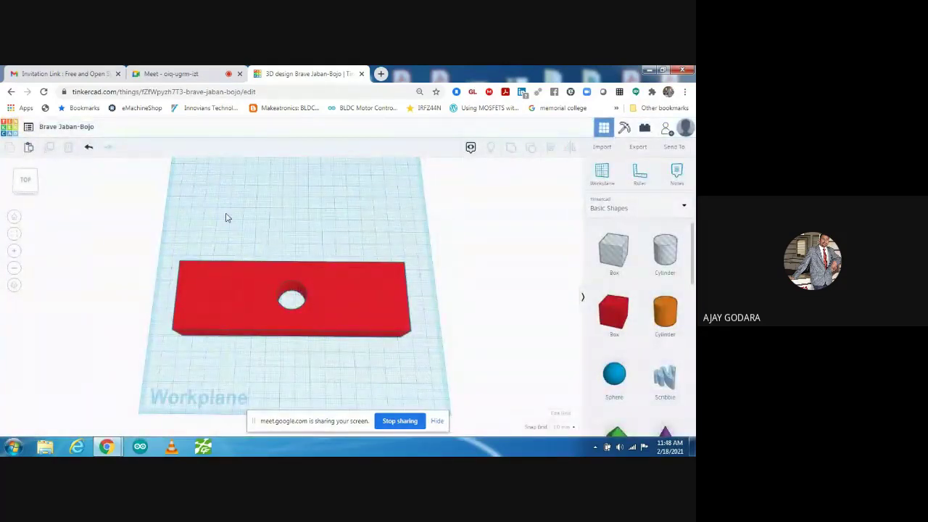
pyautogui.click(13, 219)
pyautogui.click(14, 236)
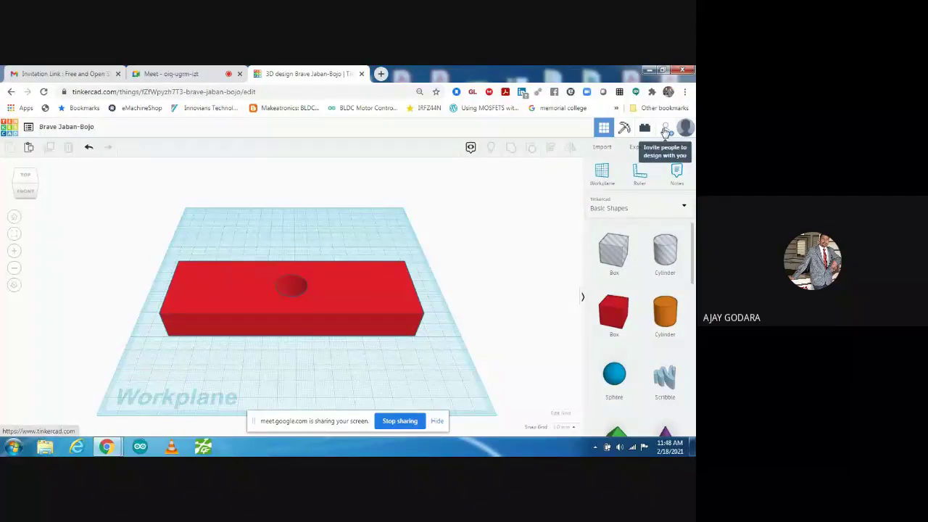
# - Generate and copy a new collaboration link, then view the block from the front
pyautogui.click(665, 129)
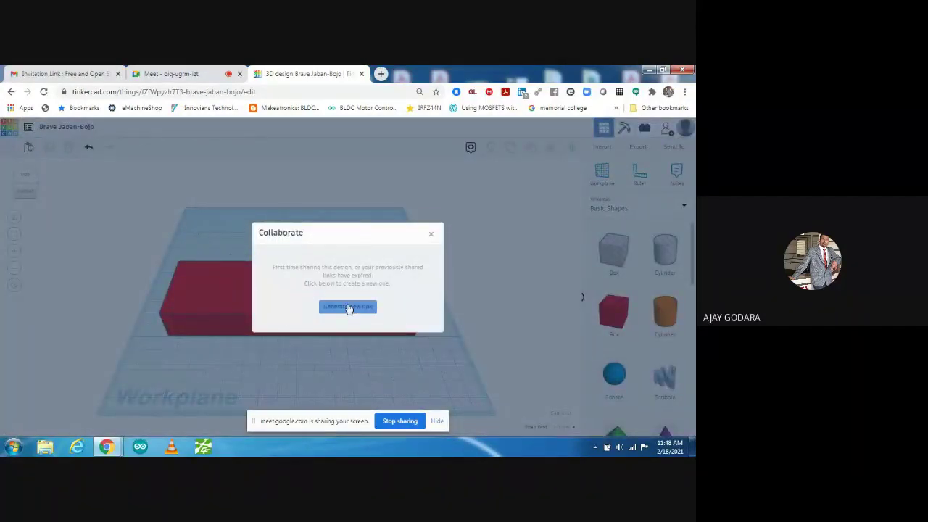
pyautogui.click(348, 309)
pyautogui.click(340, 287)
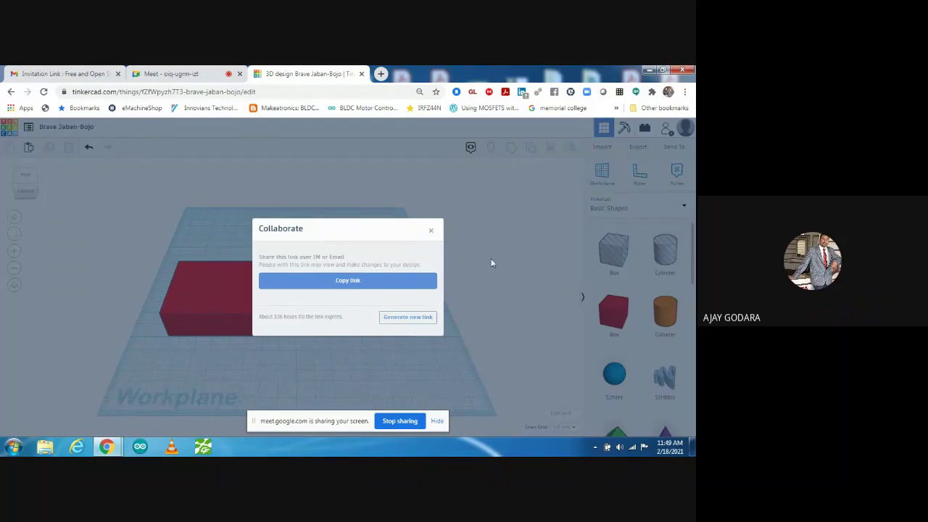
pyautogui.click(431, 233)
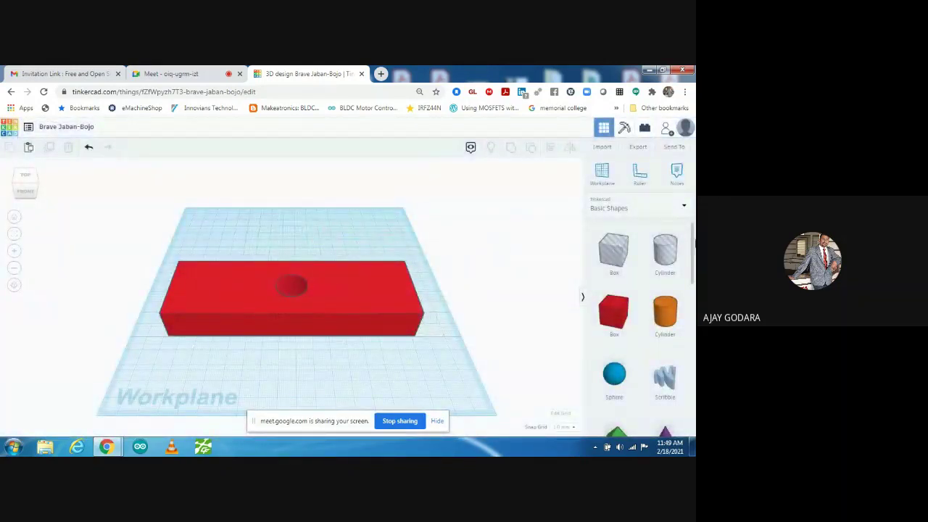
pyautogui.moveTo(694, 244); pyautogui.dragTo(456, 234)
pyautogui.click(23, 192)
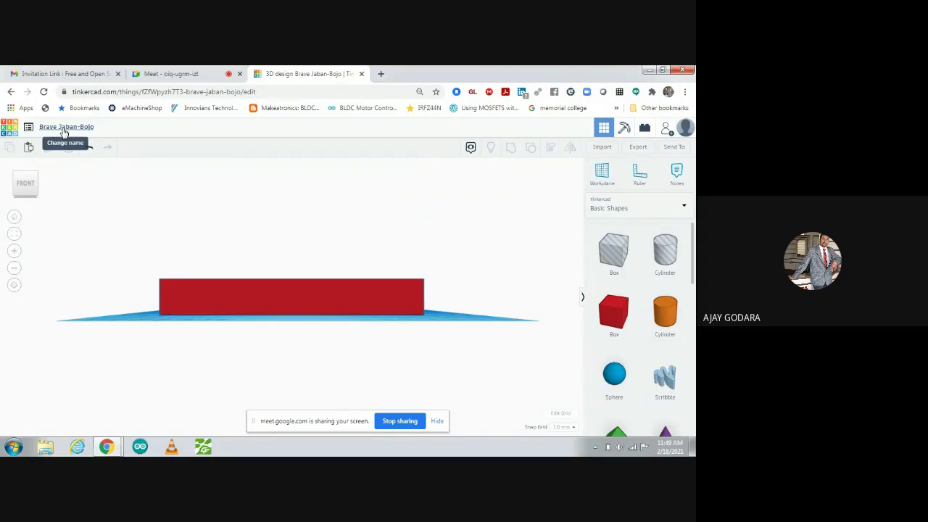
# - Rename the 3D design to 'basic design' and go back to the Tinkercad dashboard
pyautogui.click(64, 130)
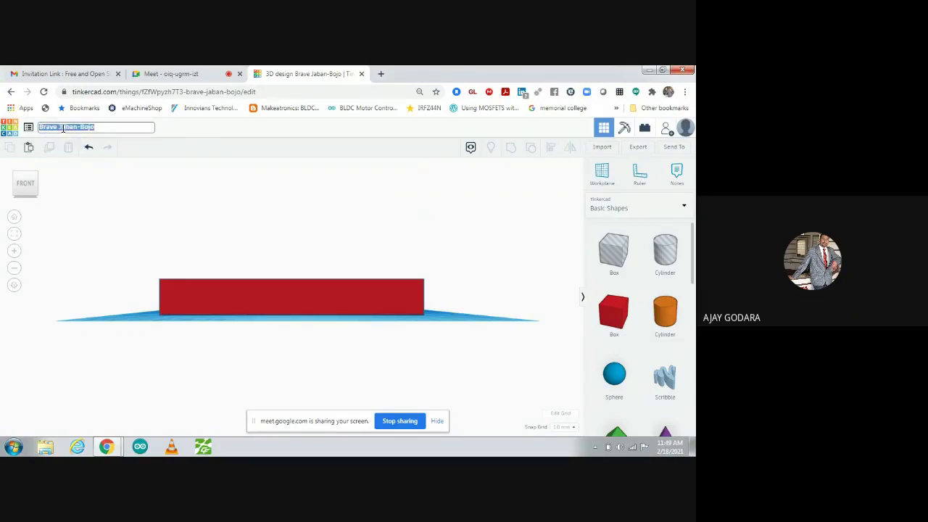
pyautogui.write('basic design')
pyautogui.click(108, 230)
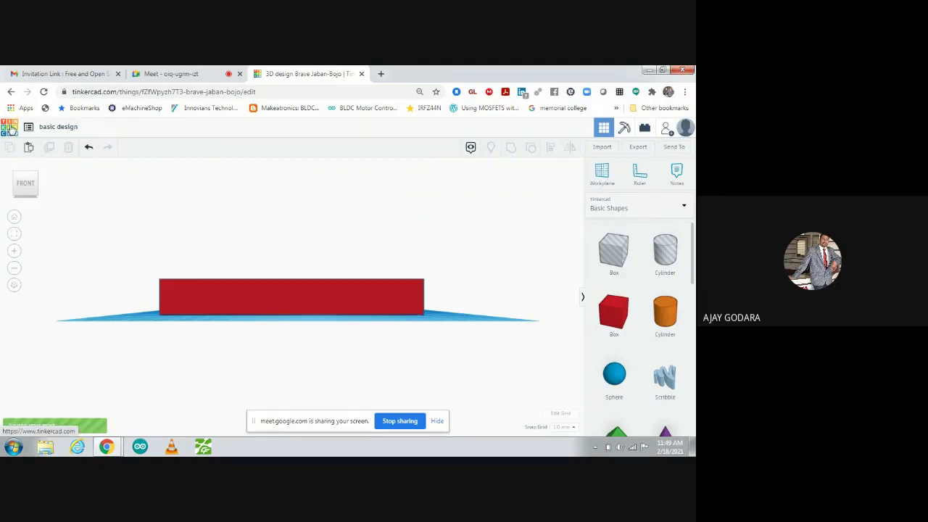
pyautogui.click(10, 129)
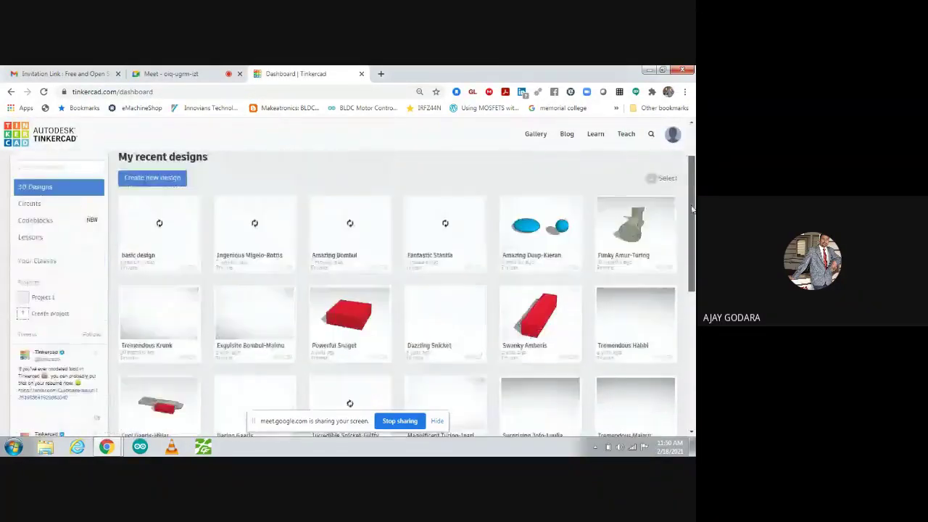
pyautogui.moveTo(691, 179); pyautogui.dragTo(691, 194)
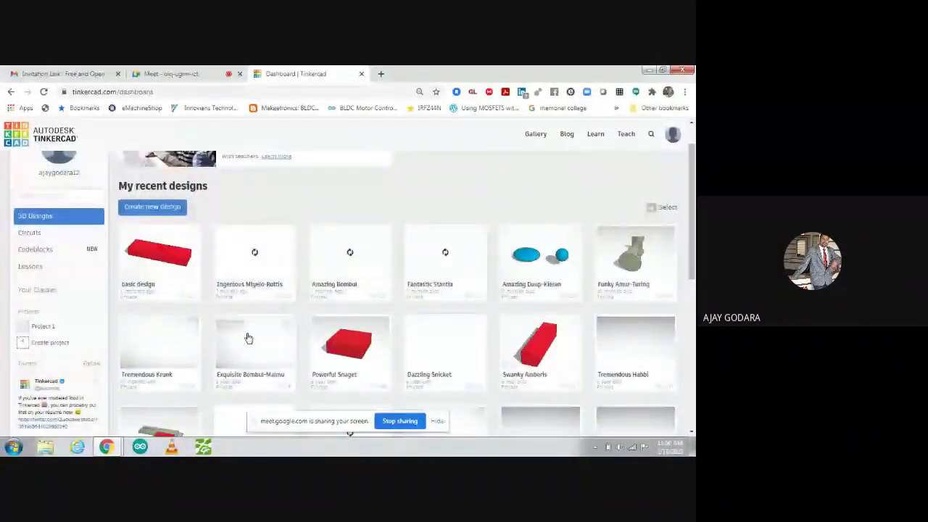
pyautogui.click(157, 258)
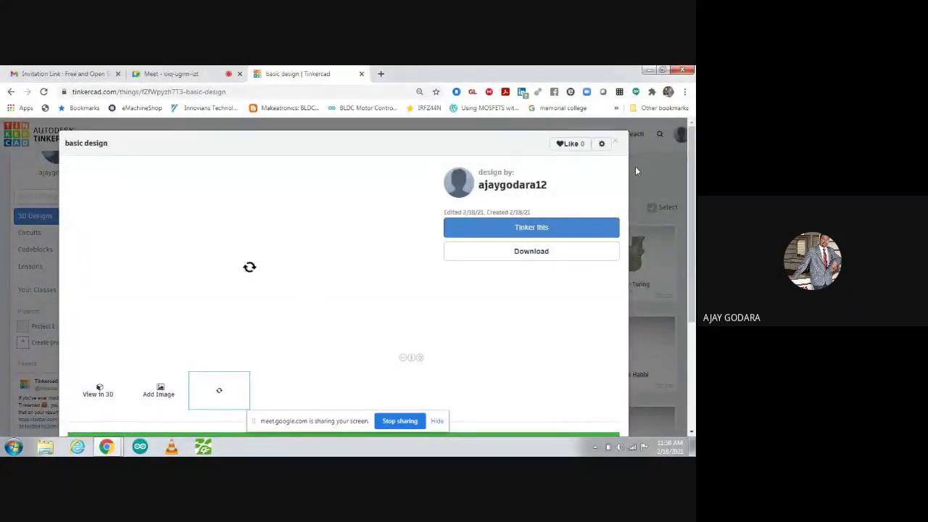
pyautogui.click(101, 396)
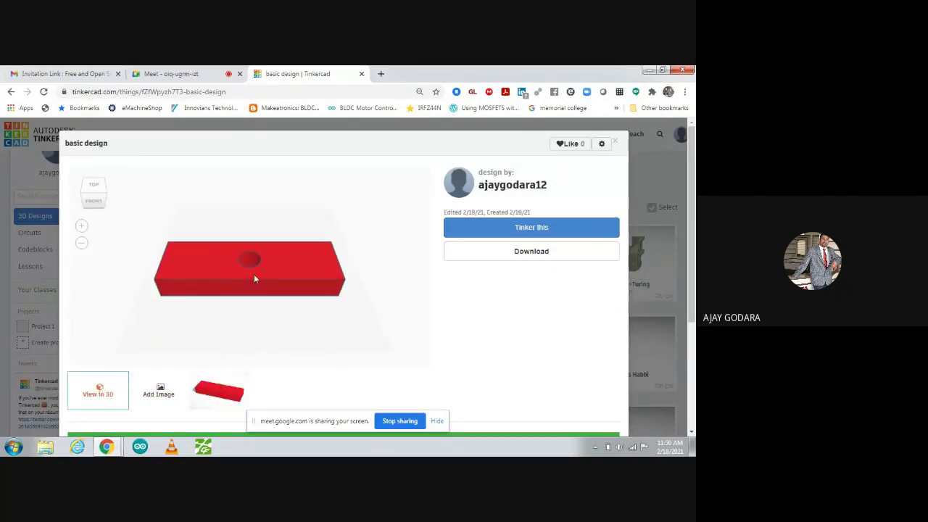
pyautogui.moveTo(248, 278); pyautogui.dragTo(283, 212)
pyautogui.moveTo(282, 199); pyautogui.dragTo(327, 336)
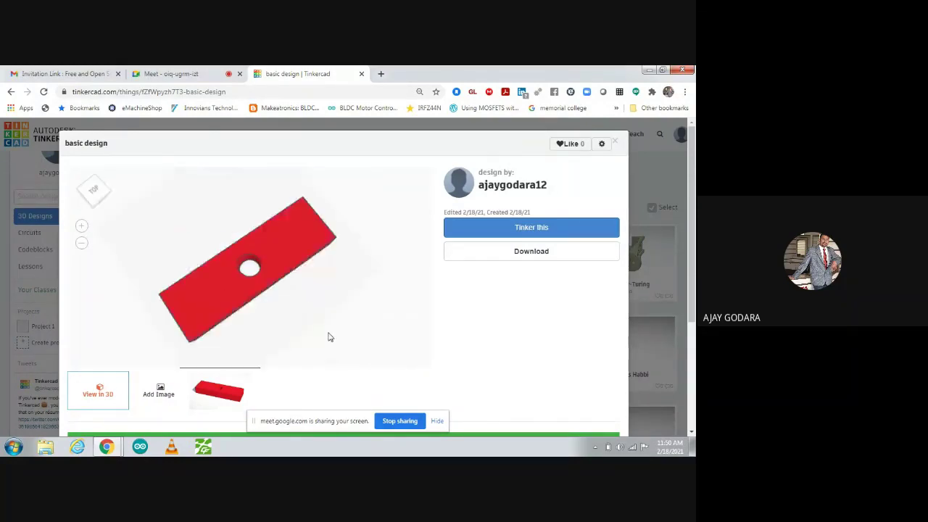
pyautogui.click(615, 143)
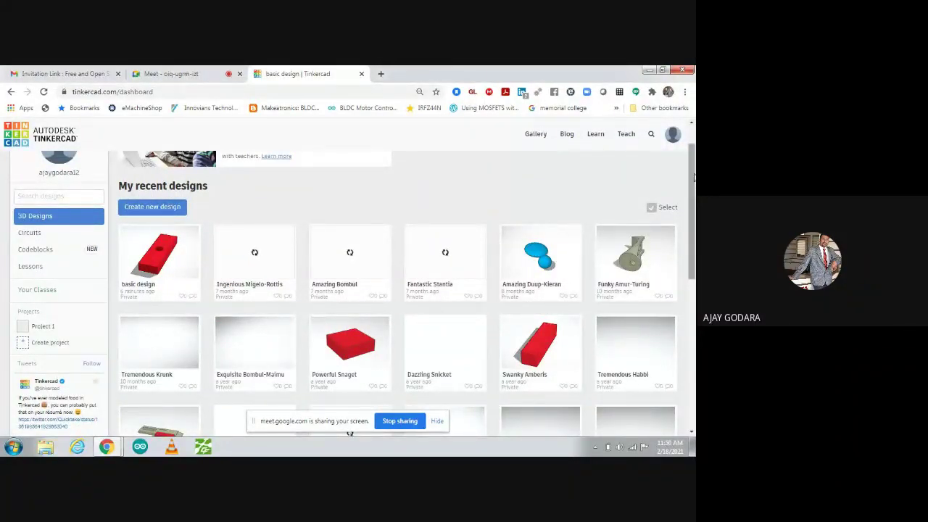
pyautogui.moveTo(694, 178); pyautogui.dragTo(693, 137)
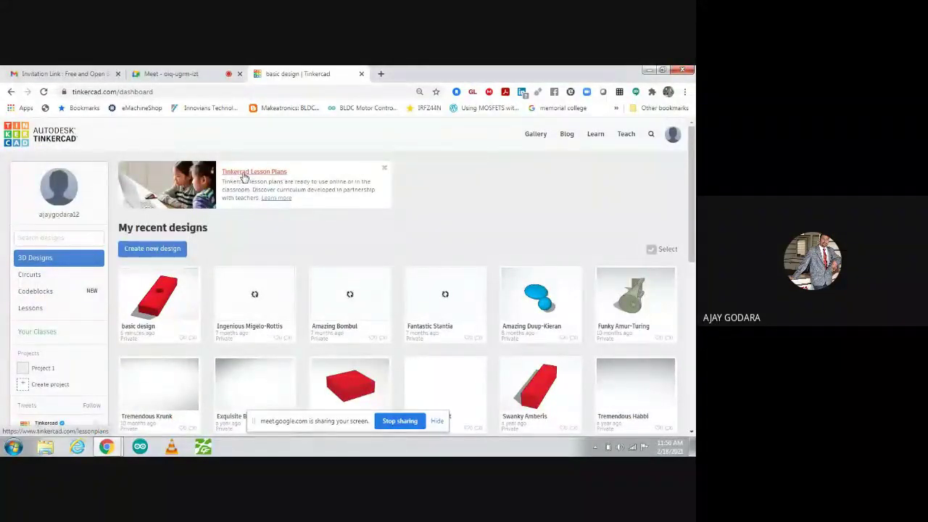
pyautogui.click(245, 176)
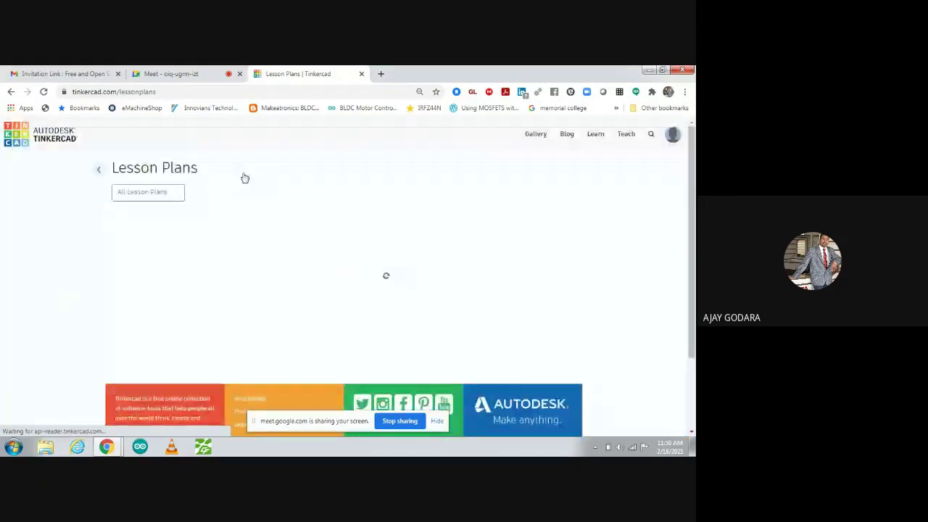
pyautogui.click(139, 195)
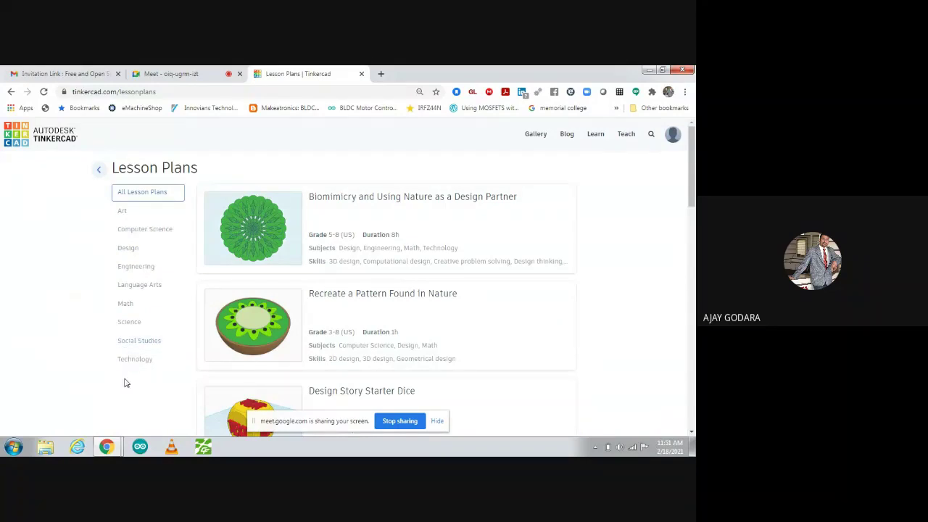
pyautogui.click(141, 268)
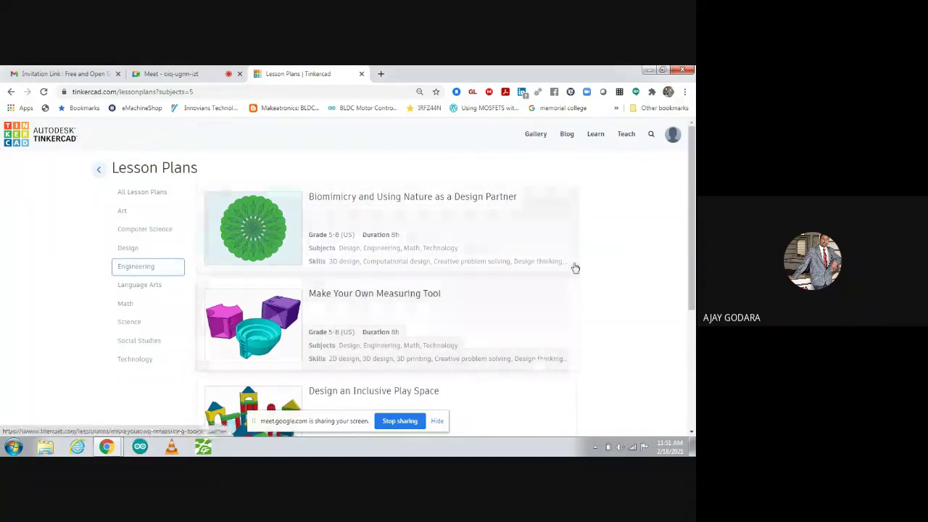
pyautogui.moveTo(692, 179); pyautogui.dragTo(692, 177)
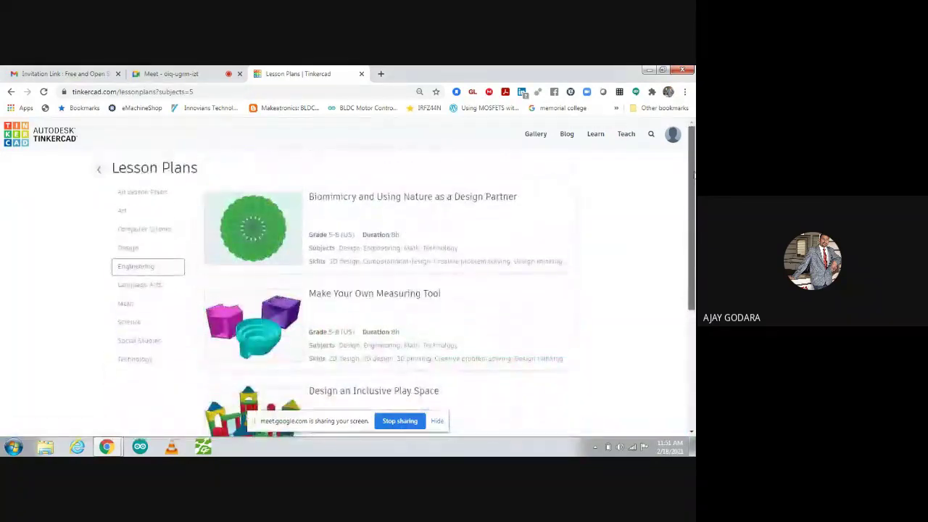
pyautogui.click(129, 249)
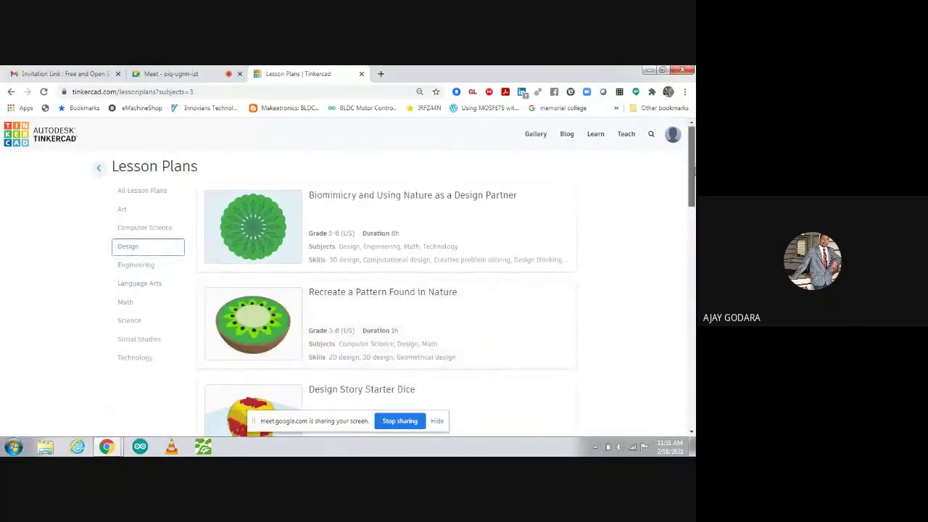
pyautogui.moveTo(693, 170); pyautogui.dragTo(694, 188)
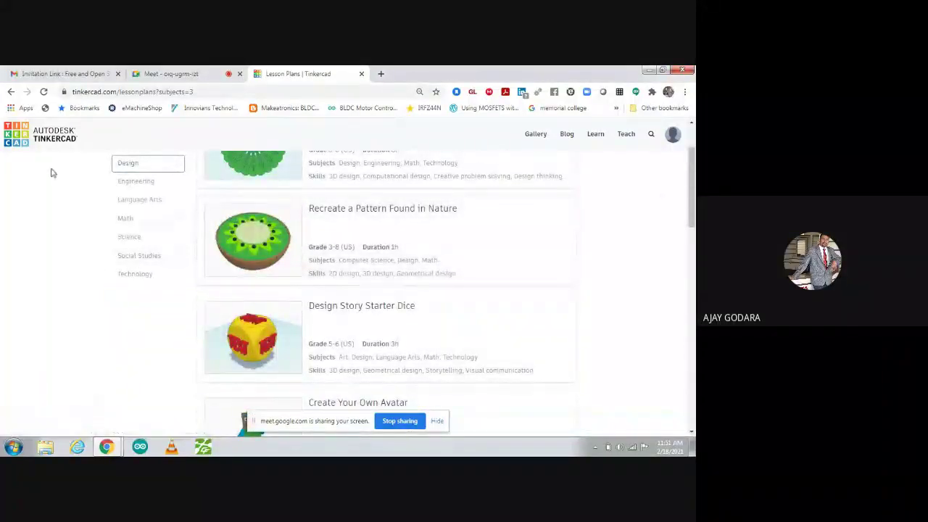
pyautogui.click(20, 142)
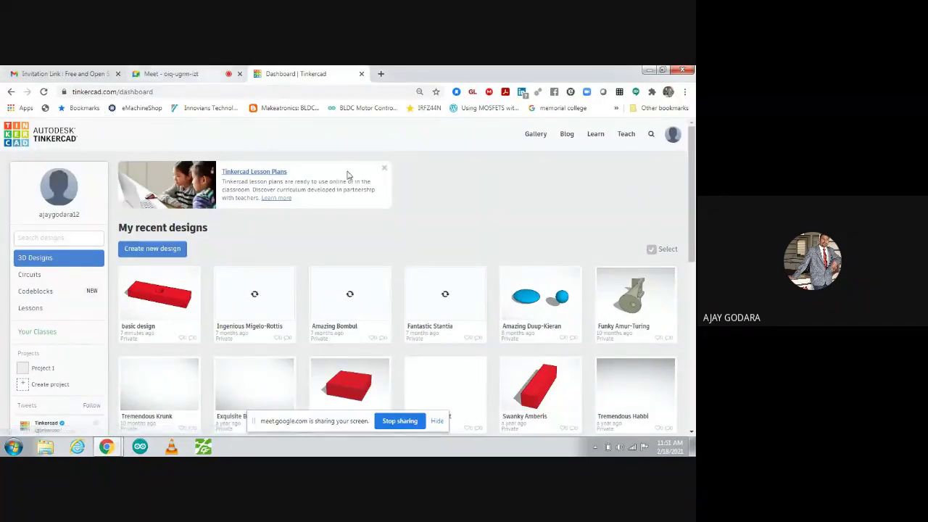
# - Close the Lesson Plans banner and show the saved Circuits collection
pyautogui.click(385, 170)
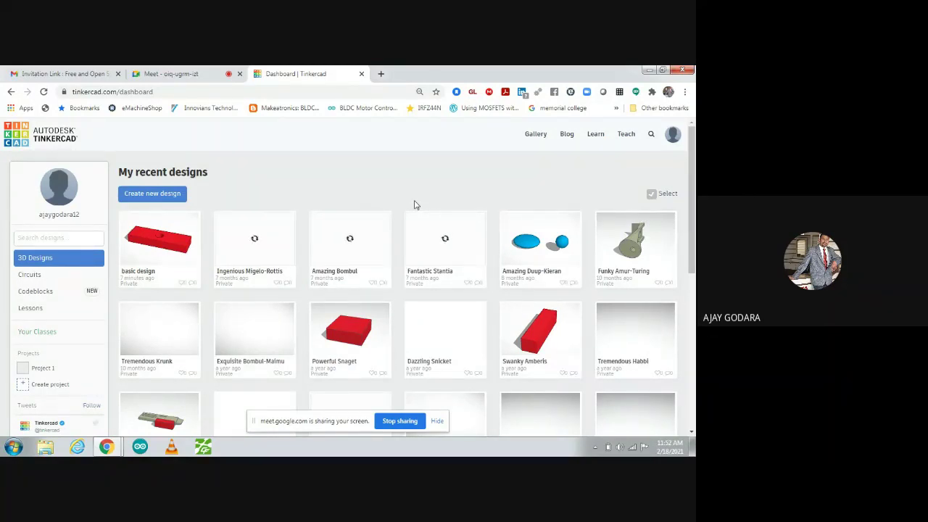
pyautogui.click(30, 275)
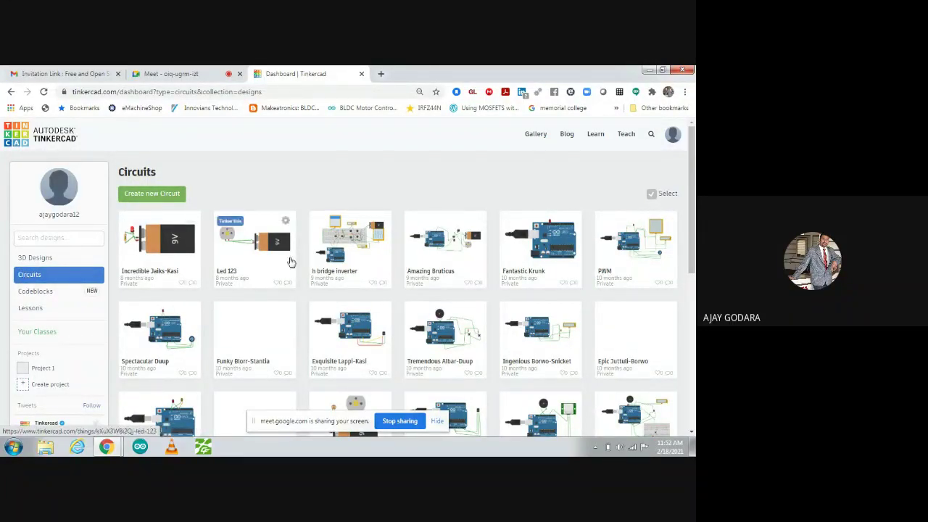
# - Create a new blank circuit from the Circuits list
pyautogui.moveTo(693, 192); pyautogui.dragTo(694, 250)
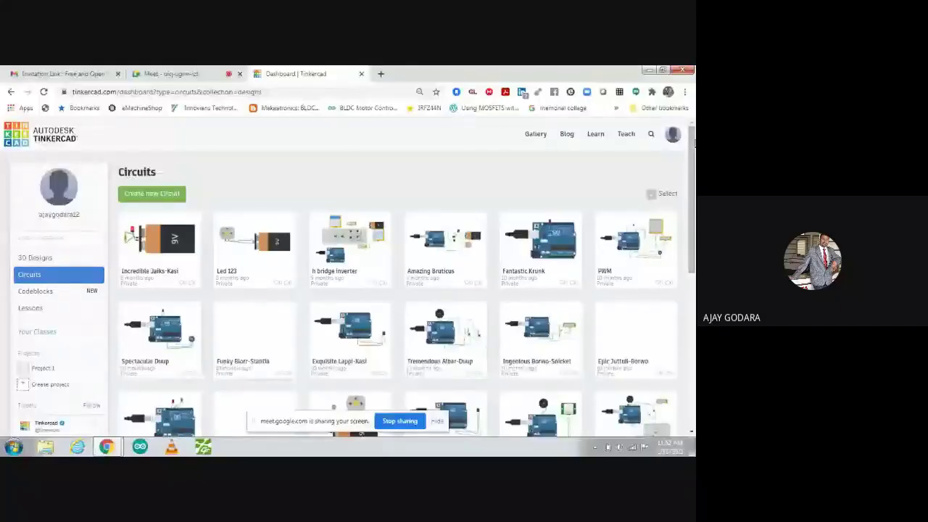
pyautogui.click(160, 199)
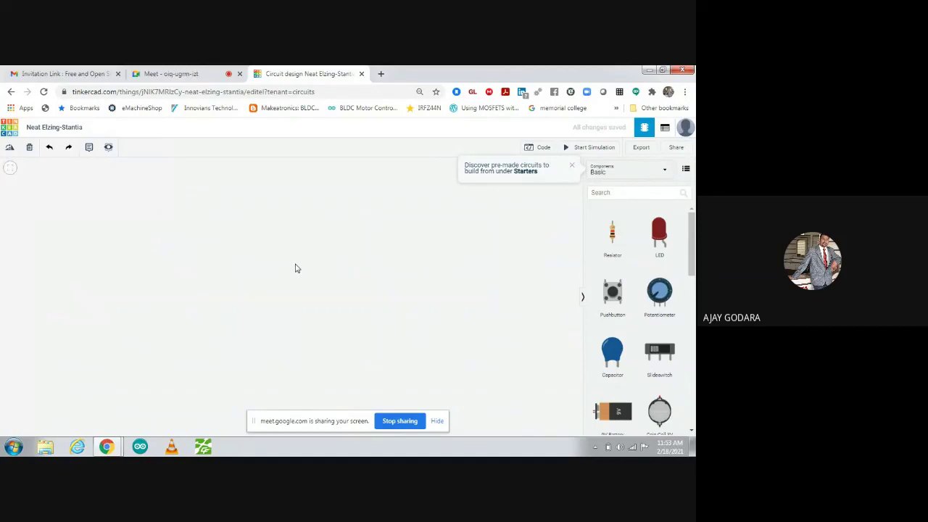
# - Switch from the empty Neat Elzing-Stantia circuit to the Google Meet tab
pyautogui.click(188, 74)
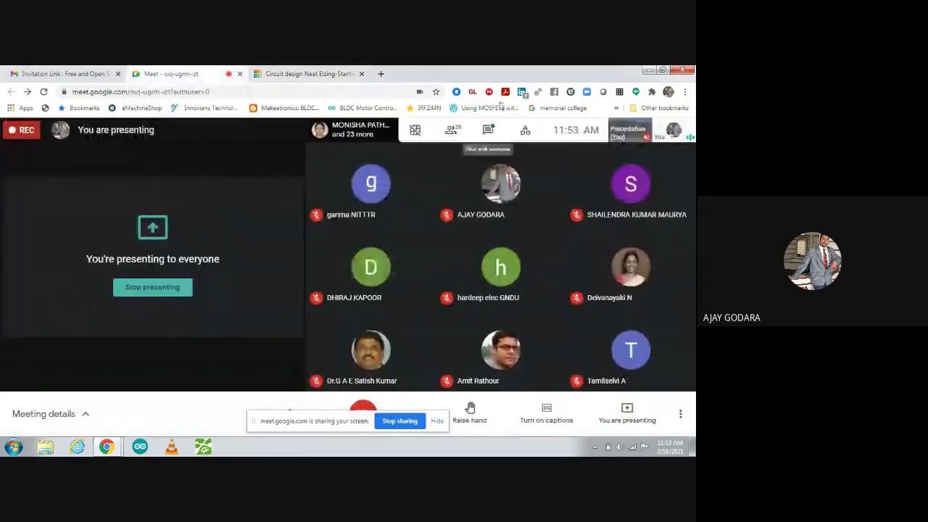
# - Read participants' replies in the Meet chat, then return to the Tinkercad circuit tab
pyautogui.click(488, 130)
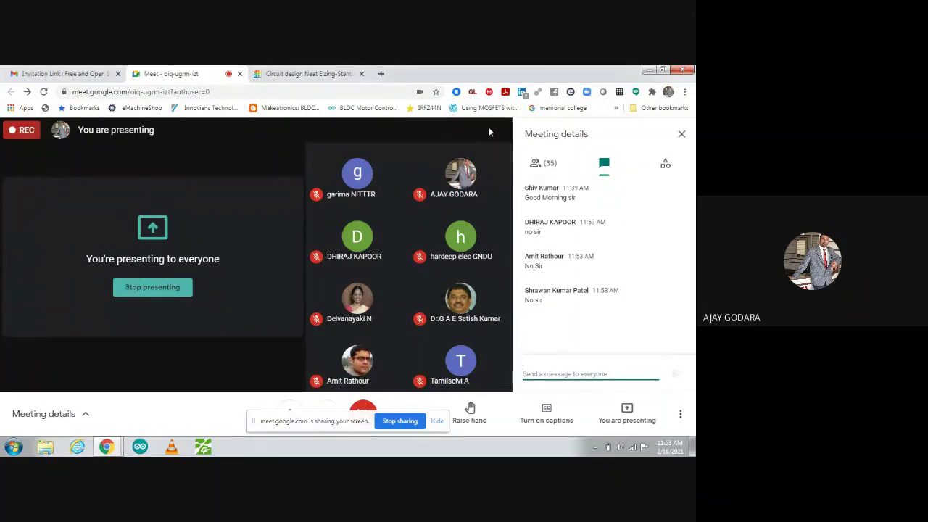
pyautogui.click(287, 74)
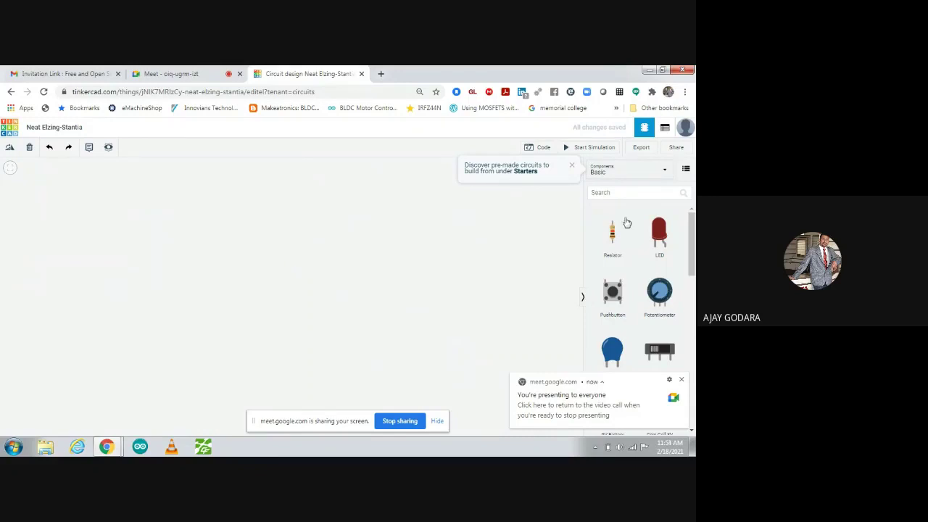
# - Dismiss the 'You're presenting to everyone' notification covering the Basic components panel
pyautogui.moveTo(692, 228); pyautogui.dragTo(692, 224)
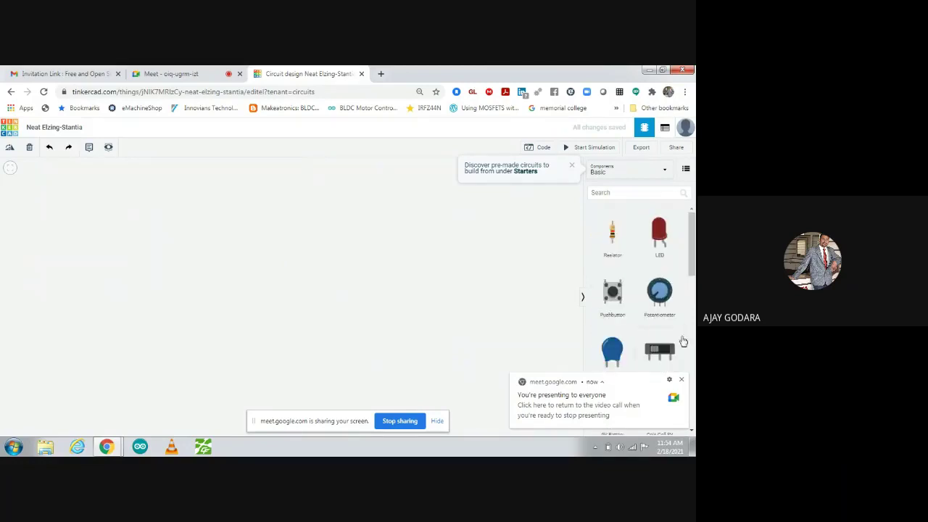
pyautogui.click(682, 380)
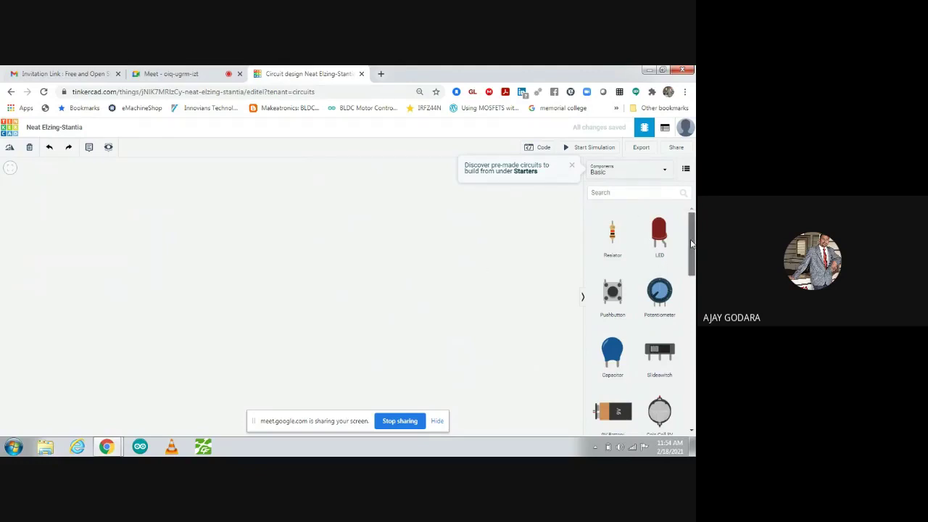
pyautogui.scroll(-1, 692, 245)
pyautogui.scroll(1, 657, 239)
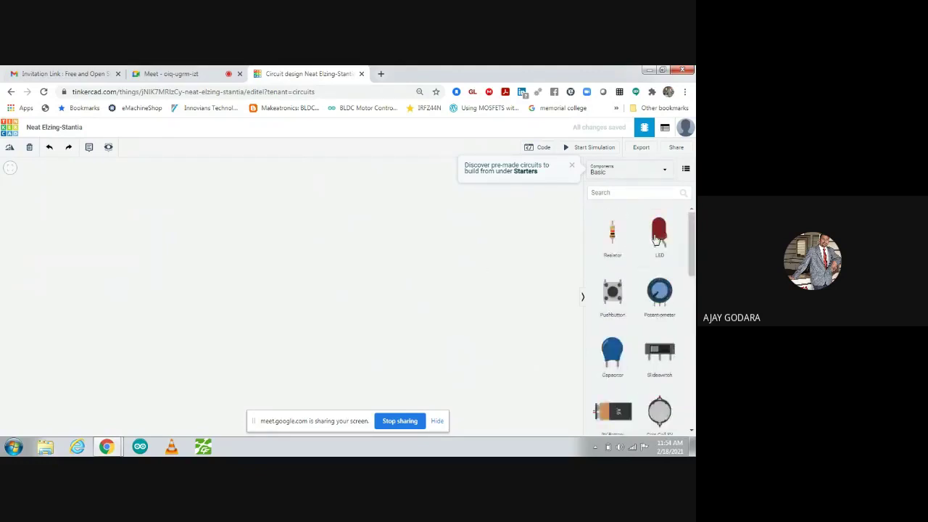
# - Place a red LED on the circuit canvas and fit the view to it
pyautogui.moveTo(657, 239); pyautogui.dragTo(209, 241)
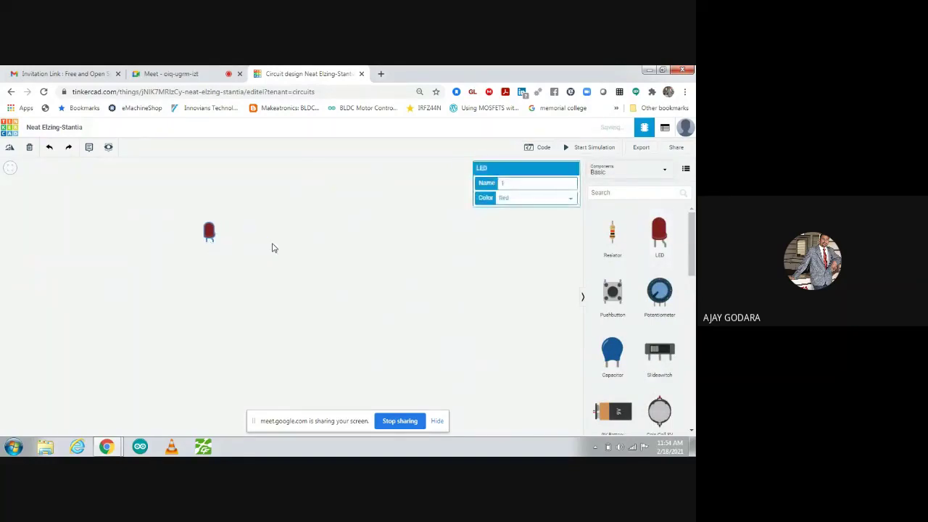
pyautogui.click(272, 248)
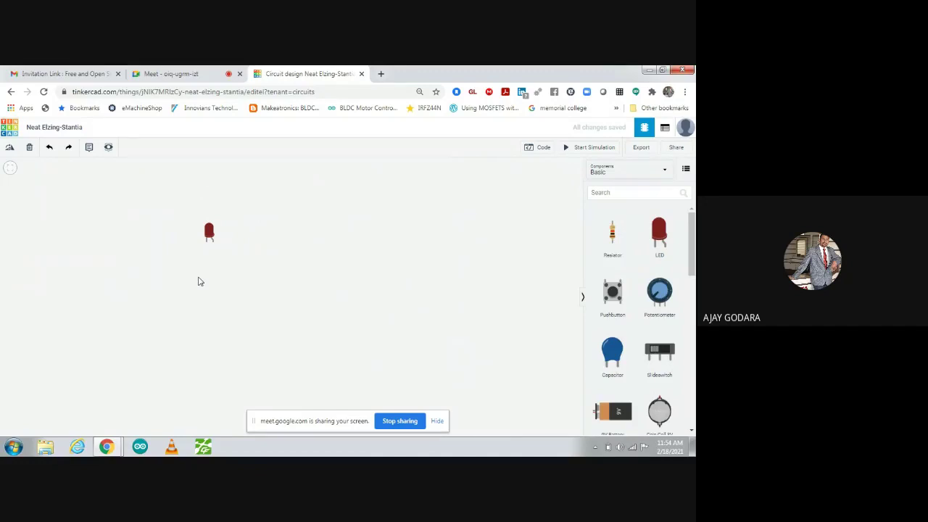
pyautogui.scroll(3, 198, 284)
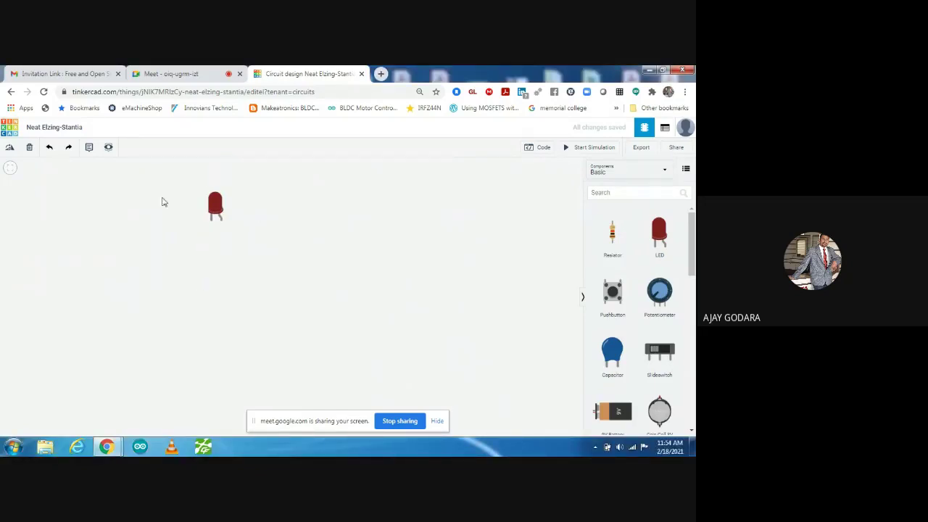
pyautogui.click(10, 170)
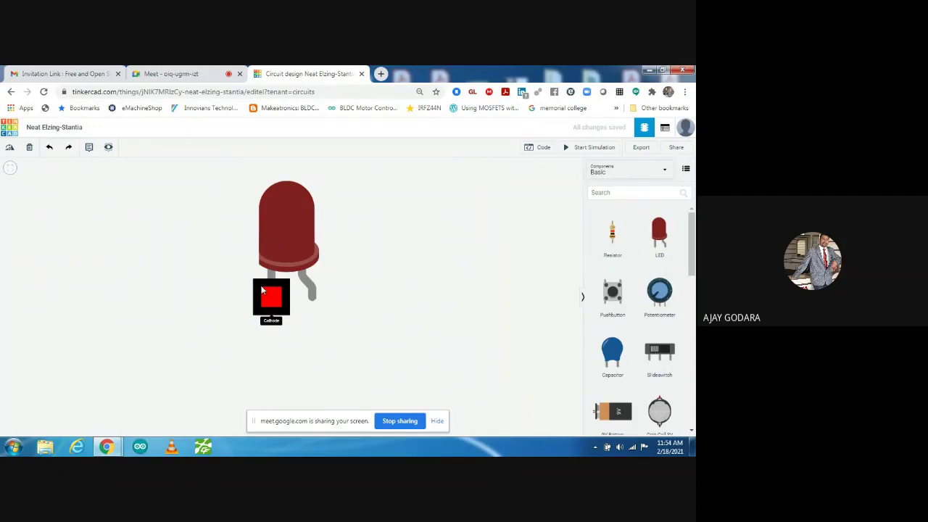
# - Move the LED to the upper left of the workspace and zoom out
pyautogui.scroll(-2, 247, 251)
pyautogui.scroll(1, 248, 251)
pyautogui.scroll(-2, 247, 251)
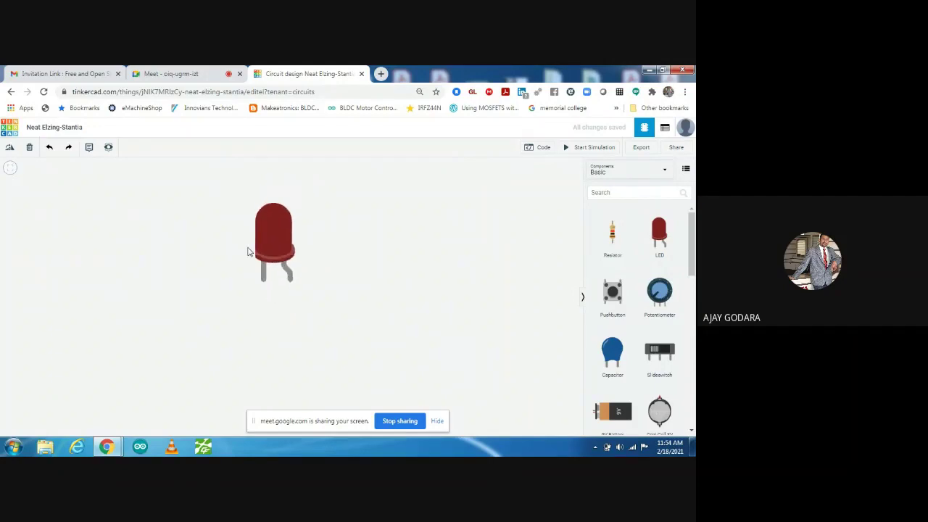
pyautogui.scroll(2, 247, 252)
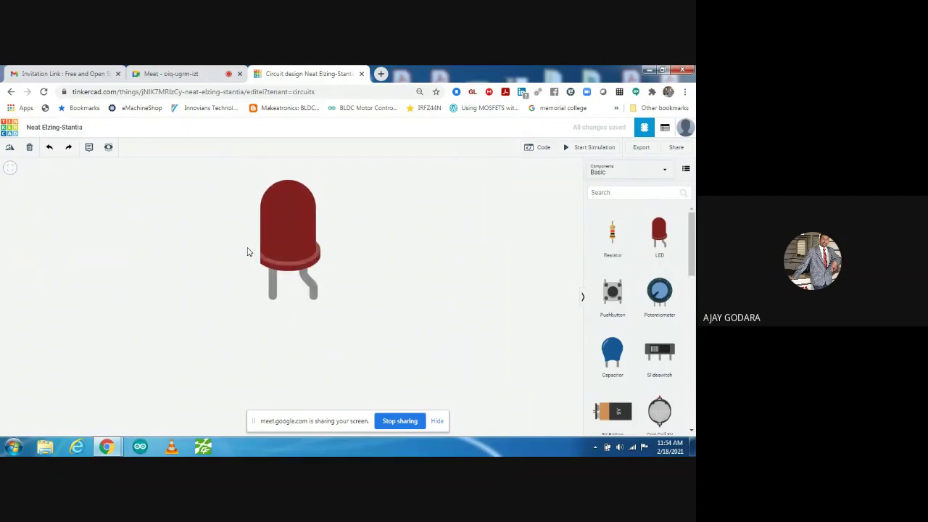
pyautogui.scroll(-3, 248, 251)
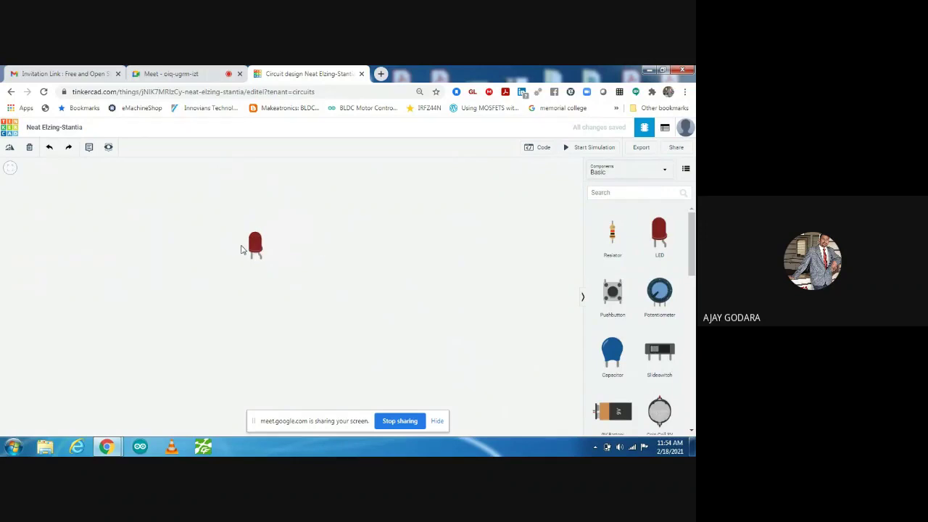
pyautogui.moveTo(251, 246); pyautogui.dragTo(209, 211)
pyautogui.click(279, 218)
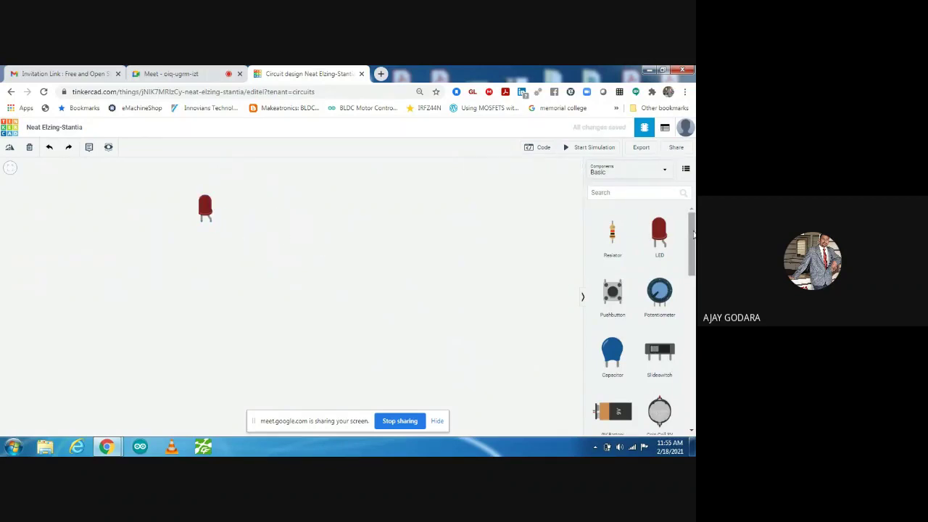
pyautogui.scroll(-1, 636, 319)
pyautogui.scroll(-1, 637, 319)
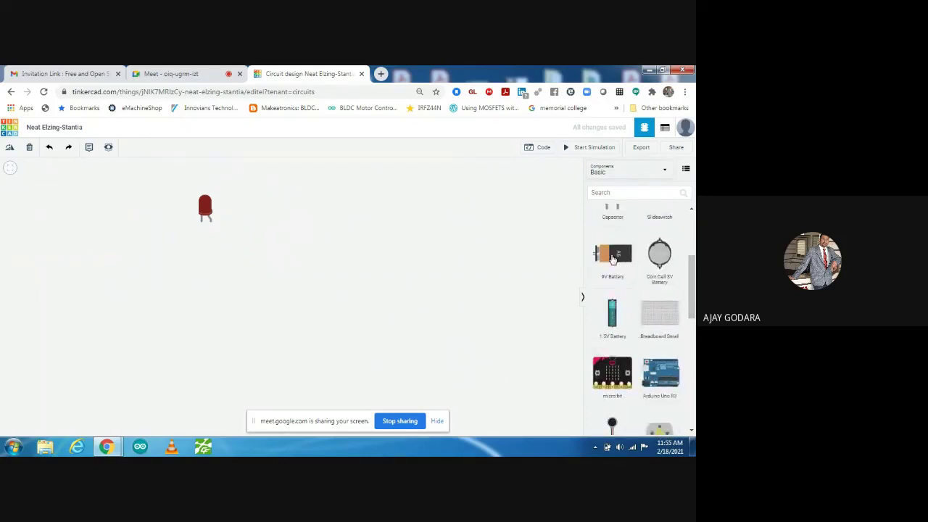
# - Drag a 9V battery onto the canvas to the right of the LED
pyautogui.moveTo(612, 253); pyautogui.dragTo(286, 276)
pyautogui.click(364, 352)
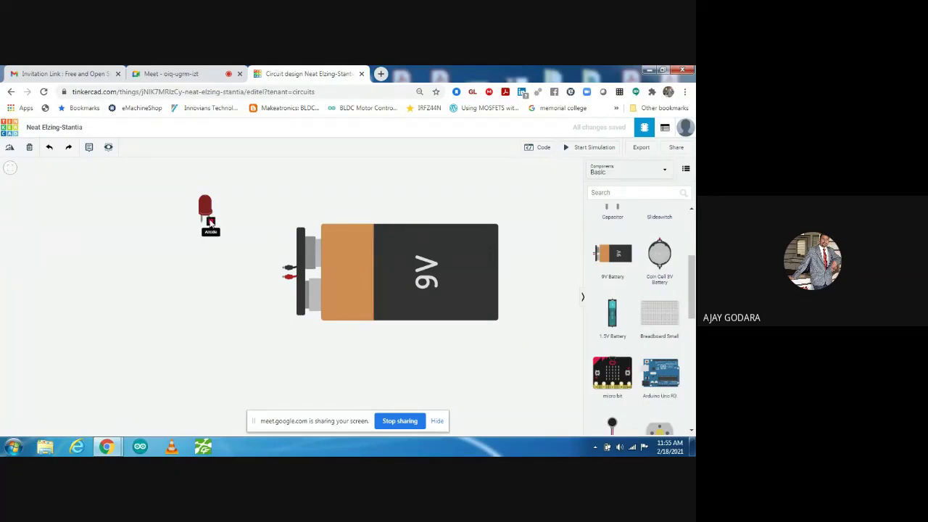
# - Wire the LED anode to the battery's negative terminal and the cathode to its positive terminal
pyautogui.click(210, 222)
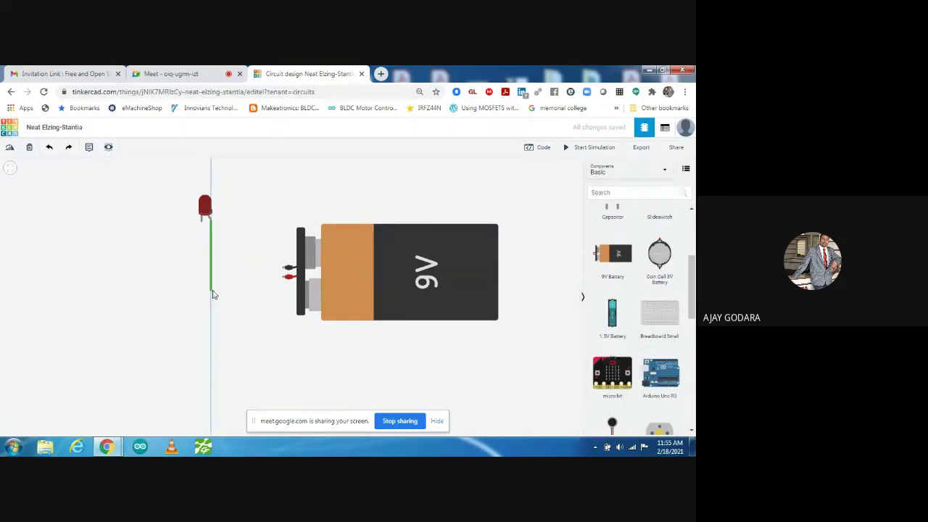
pyautogui.click(211, 285)
pyautogui.click(283, 271)
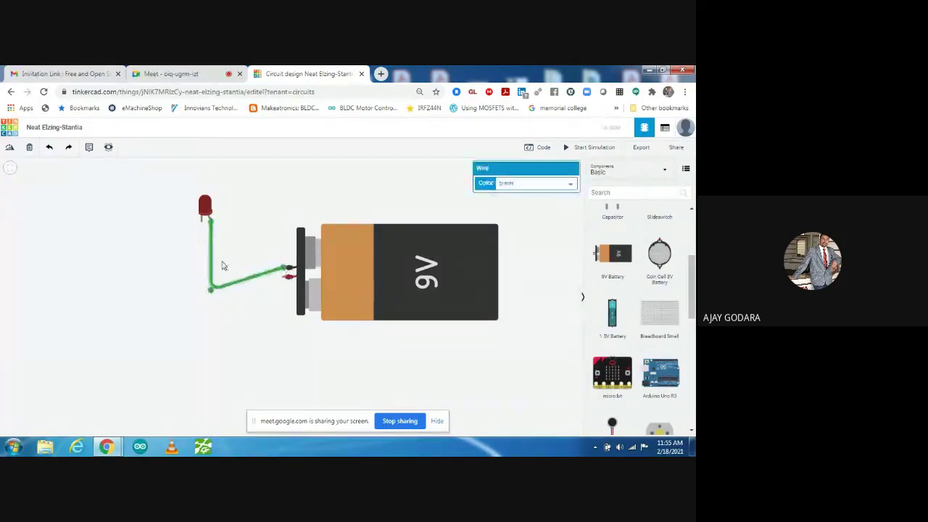
pyautogui.click(201, 219)
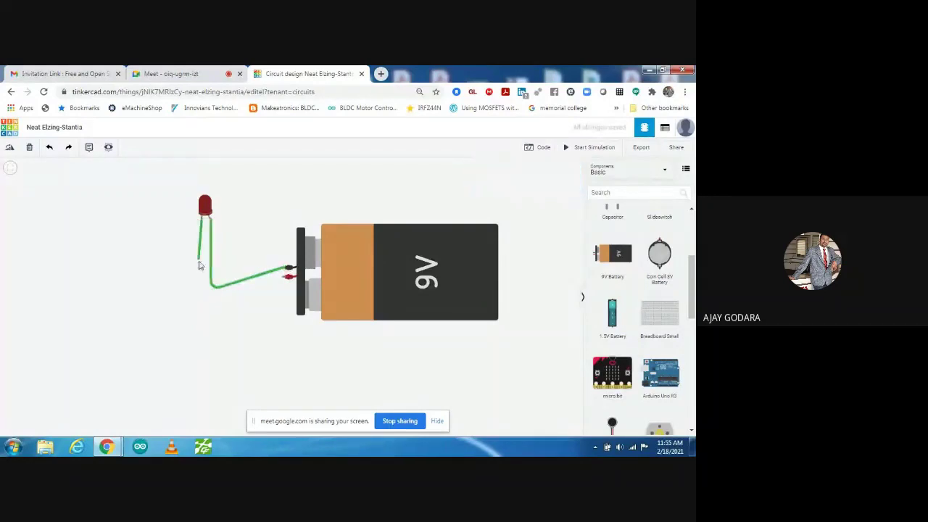
pyautogui.click(203, 298)
pyautogui.click(283, 278)
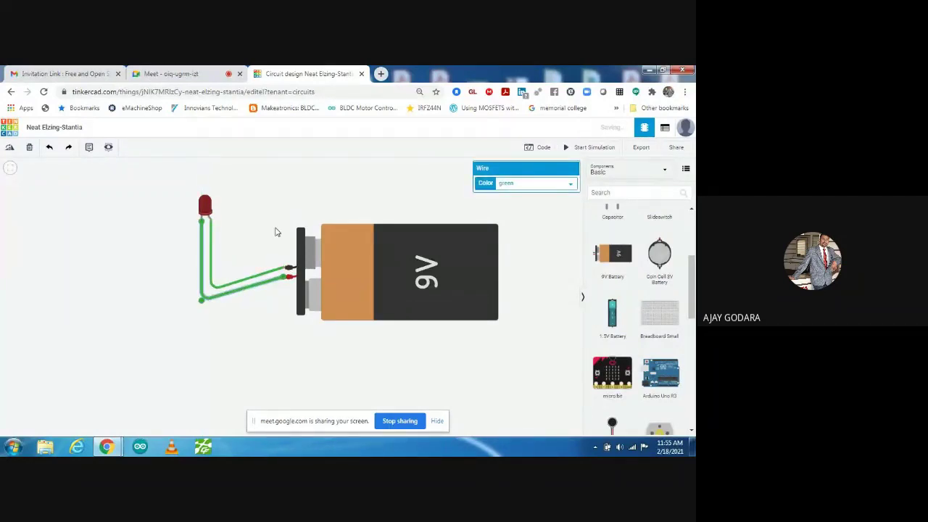
pyautogui.click(277, 230)
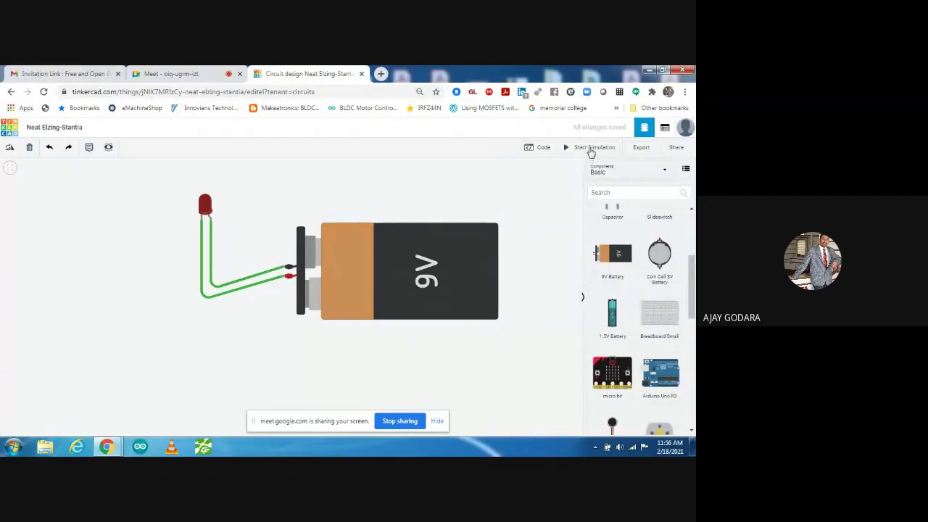
# - Start the simulation and let the LED and 9V battery circuit run
pyautogui.click(592, 149)
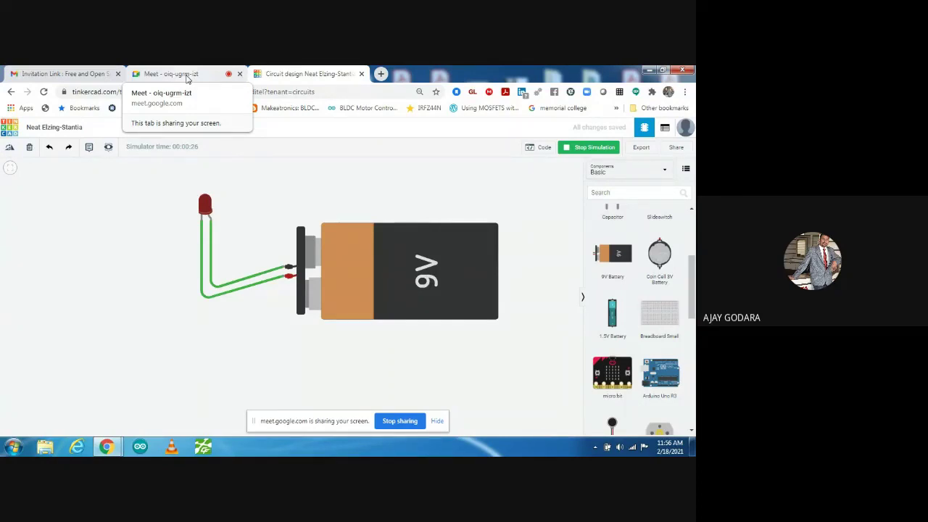
pyautogui.click(187, 76)
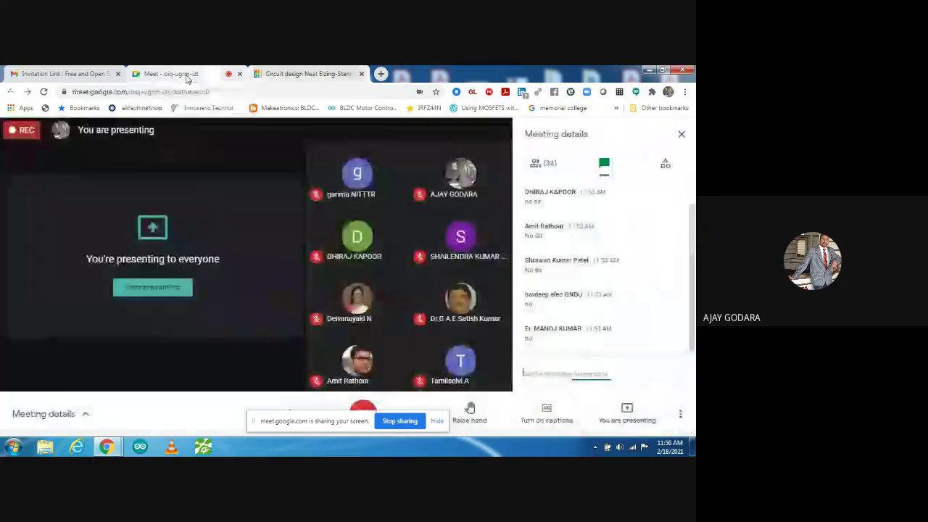
pyautogui.click(296, 75)
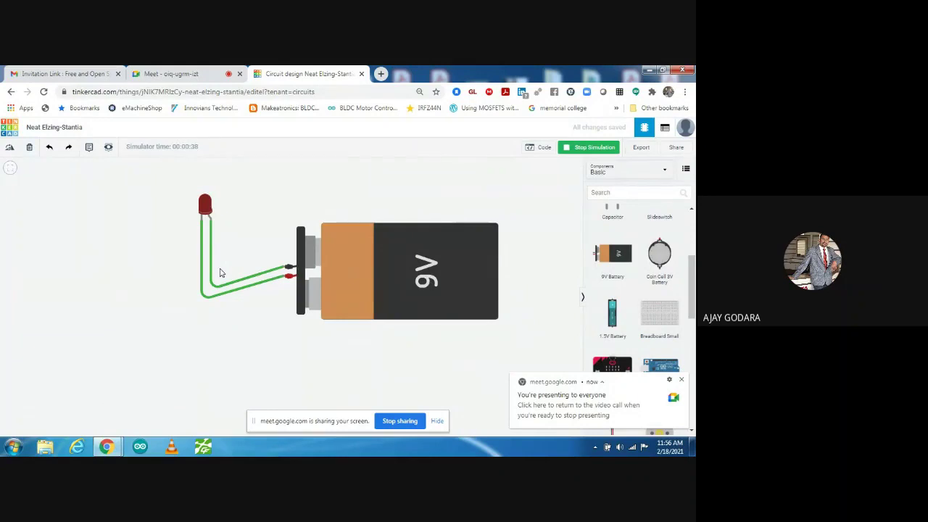
pyautogui.click(184, 75)
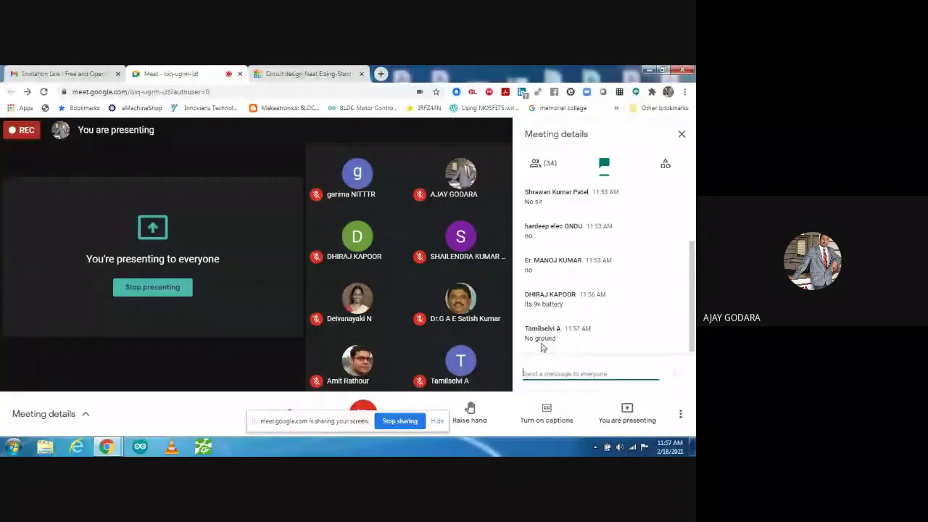
pyautogui.click(310, 74)
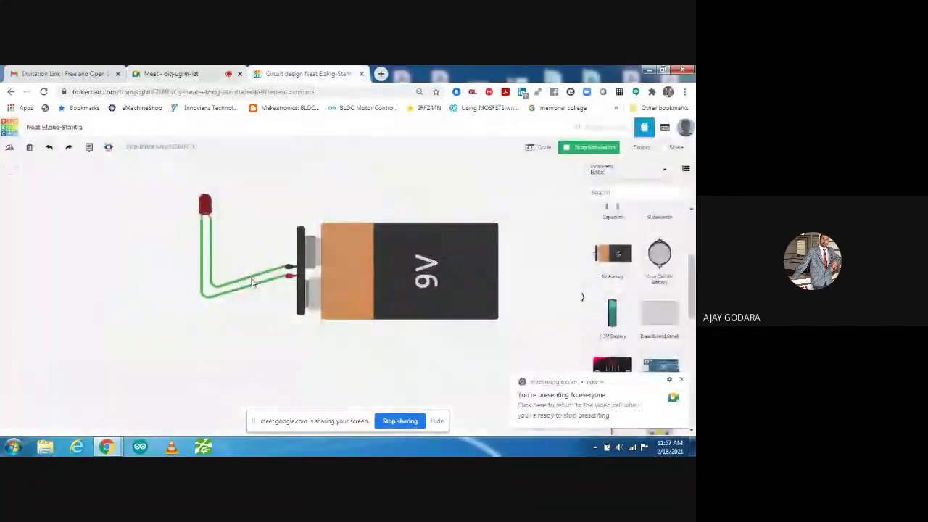
# - Colour the inner wire to the battery's negative terminal black and the outer wire red
pyautogui.click(252, 282)
pyautogui.click(525, 183)
pyautogui.click(512, 190)
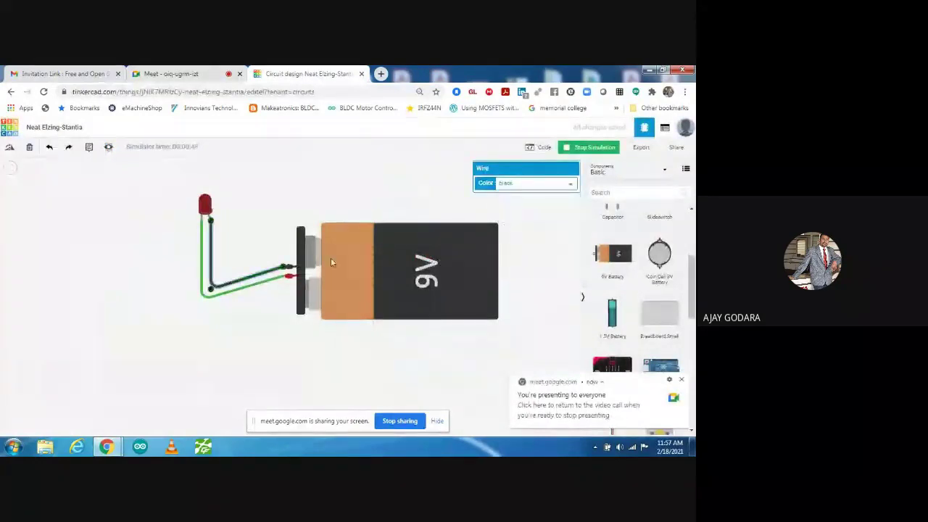
pyautogui.click(258, 288)
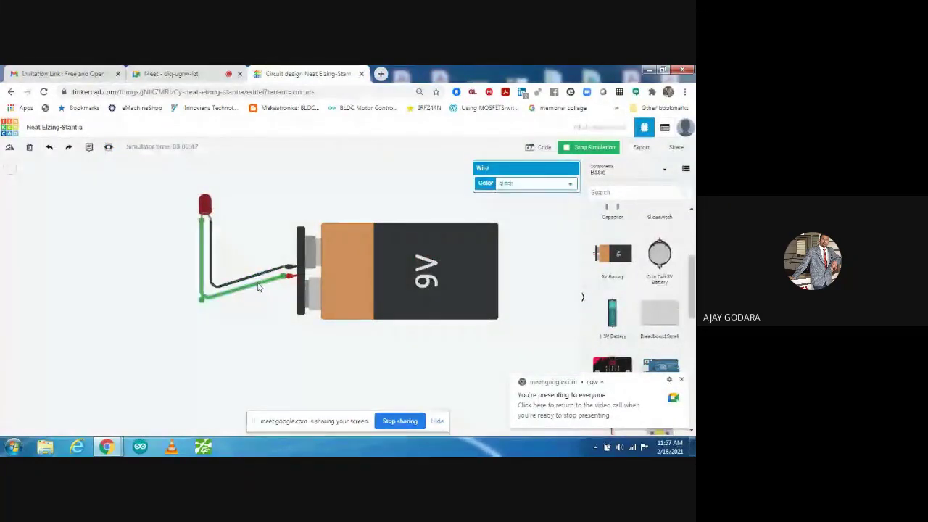
pyautogui.click(517, 183)
pyautogui.click(504, 201)
pyautogui.moveTo(436, 215); pyautogui.dragTo(440, 211)
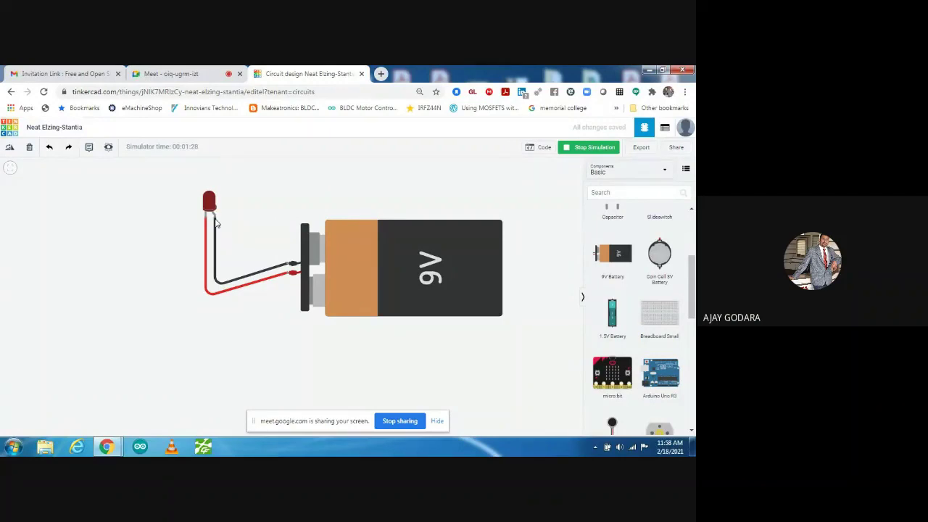
# - Delete the existing black and red wires between the LED and battery
pyautogui.click(216, 230)
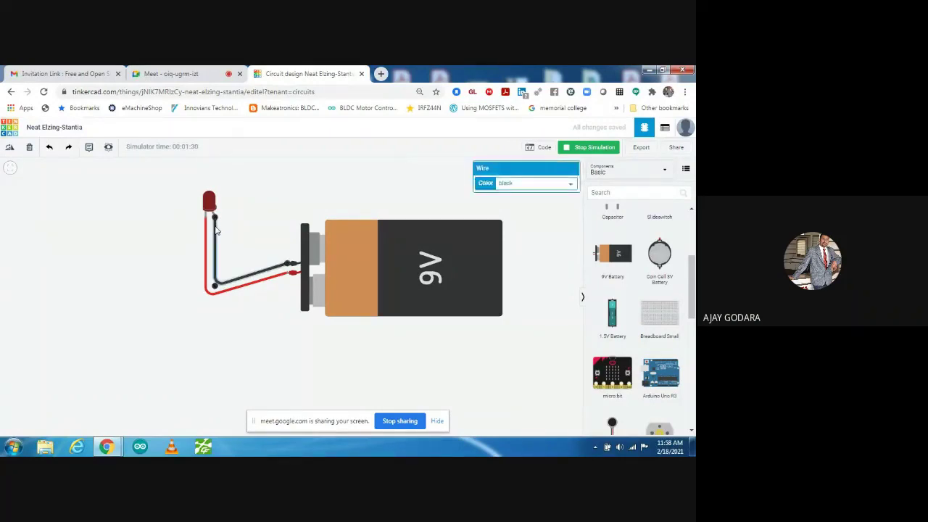
pyautogui.press('Delete')
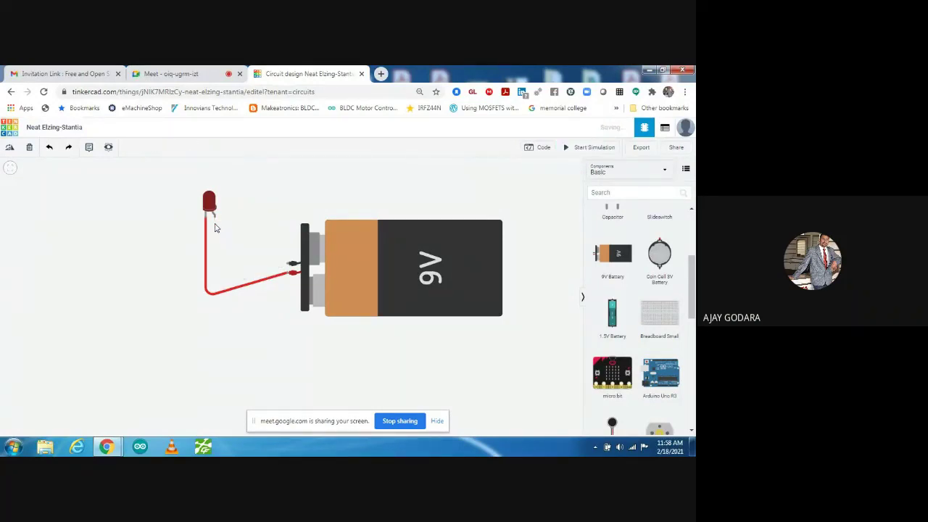
pyautogui.click(203, 231)
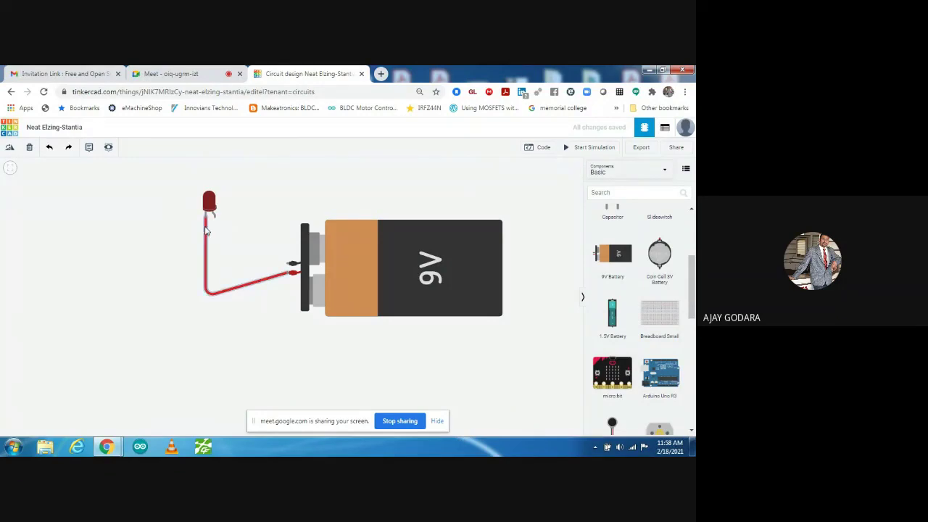
pyautogui.press('Delete')
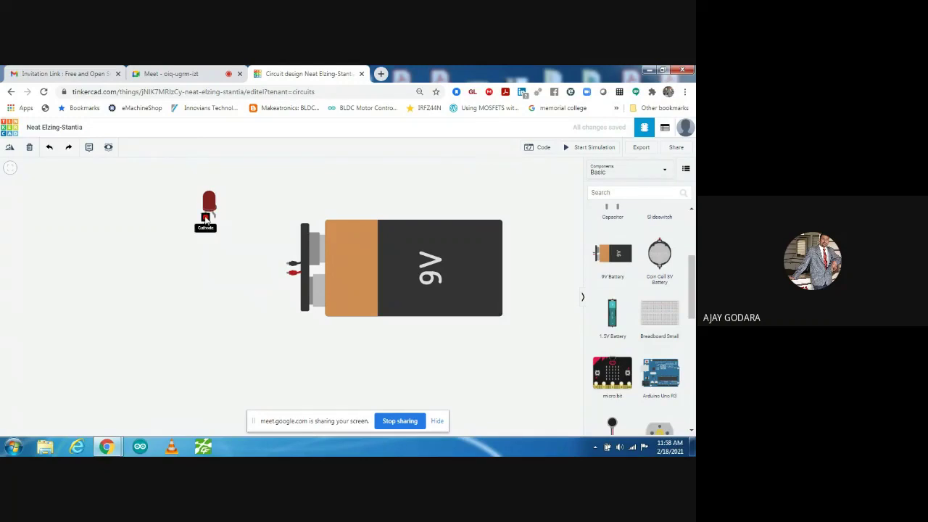
# - Wire the LED's cathode to the battery's negative terminal with a black wire
pyautogui.click(205, 217)
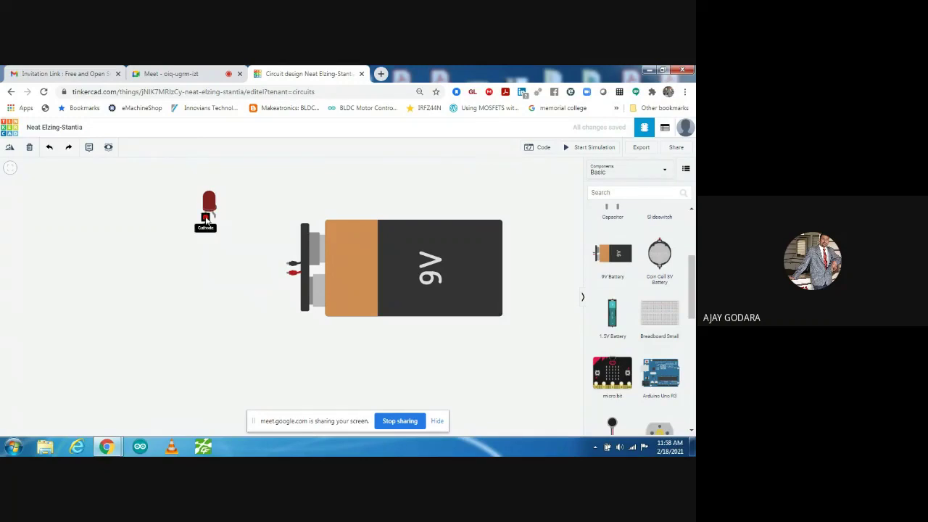
pyautogui.click(204, 268)
pyautogui.click(291, 264)
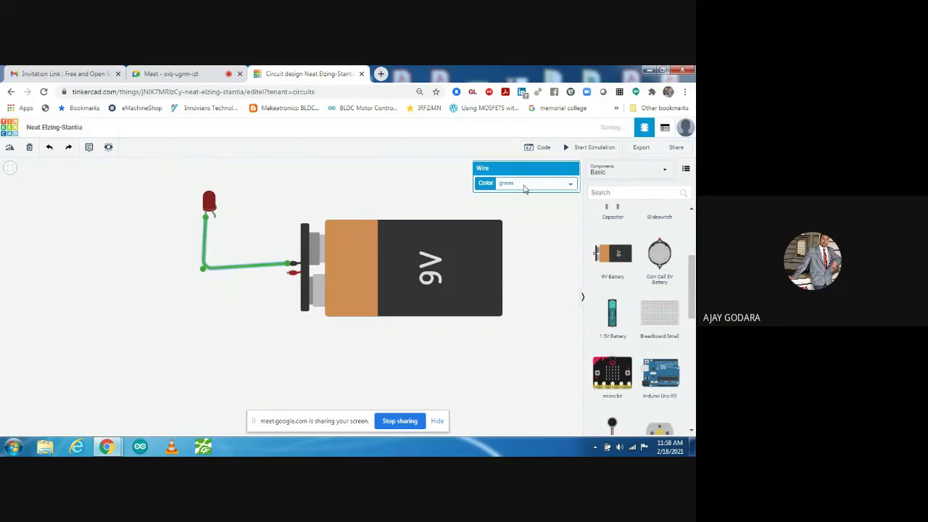
pyautogui.click(525, 189)
pyautogui.click(511, 194)
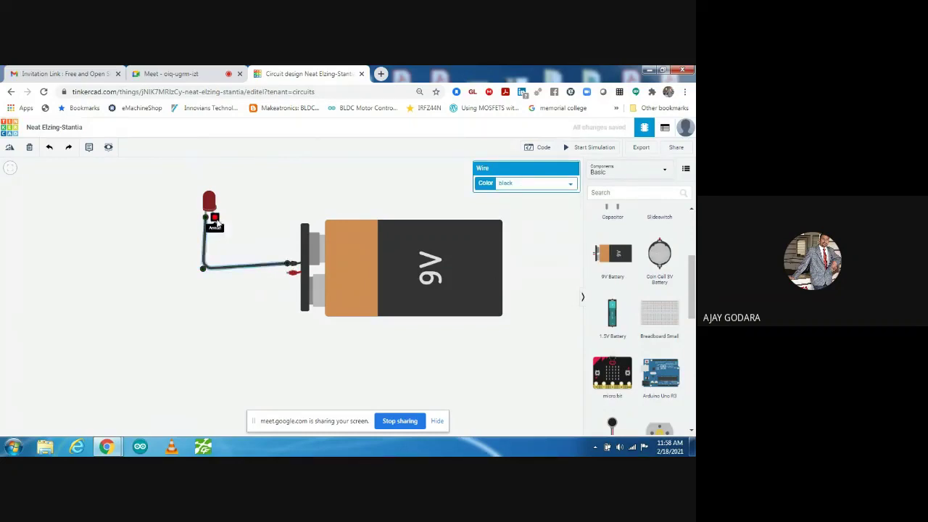
# - Draw a wire from the LED's anode to the battery's positive terminal, then delete it while still green
pyautogui.click(215, 221)
pyautogui.click(213, 284)
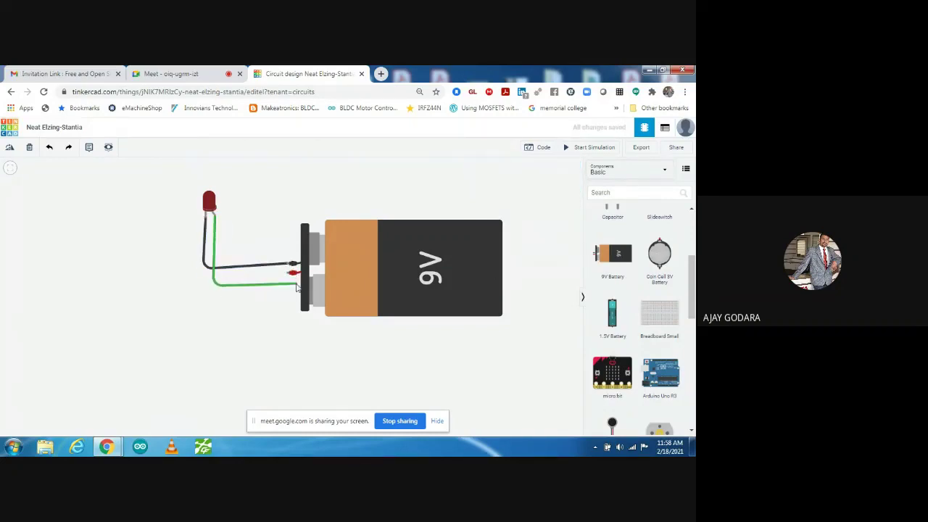
pyautogui.click(293, 272)
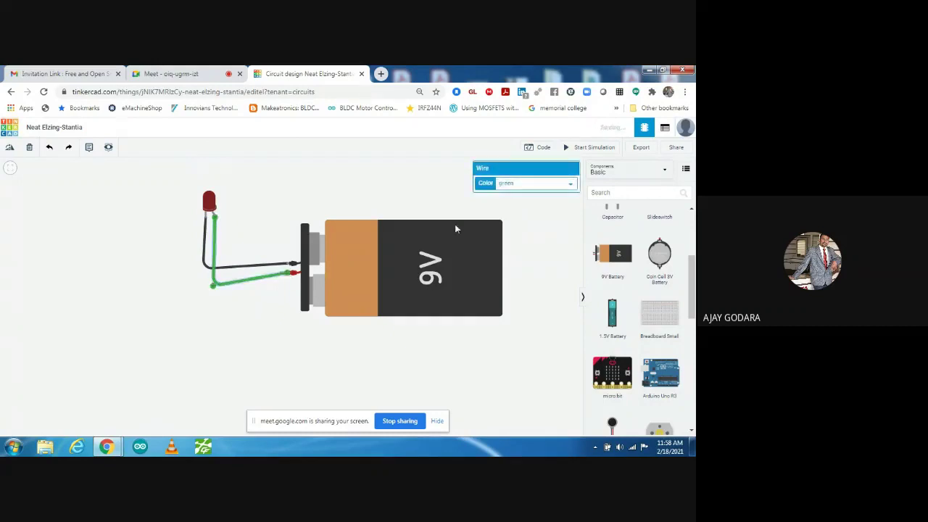
pyautogui.click(512, 183)
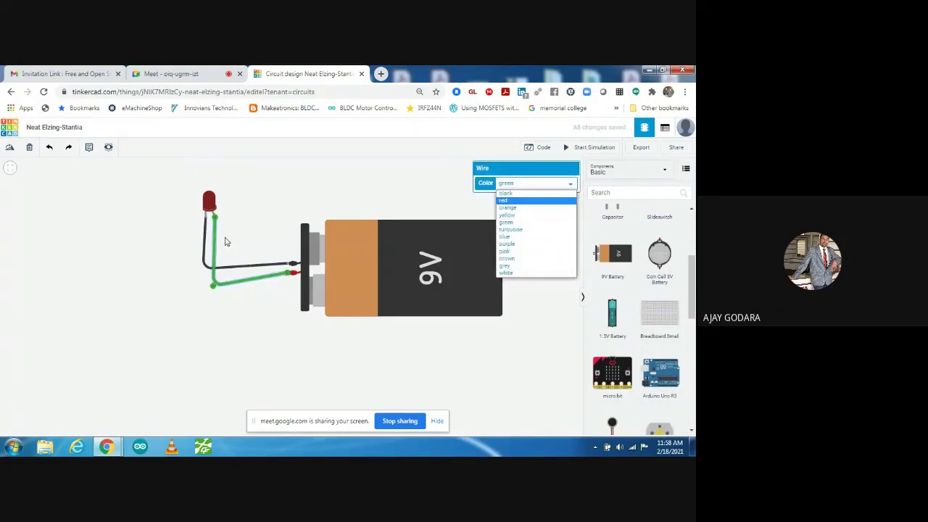
pyautogui.click(225, 241)
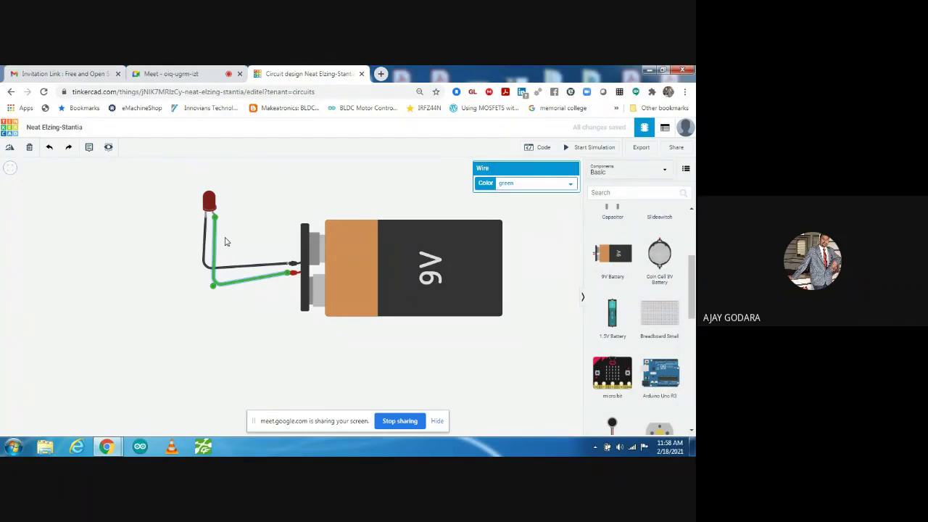
pyautogui.press('Delete')
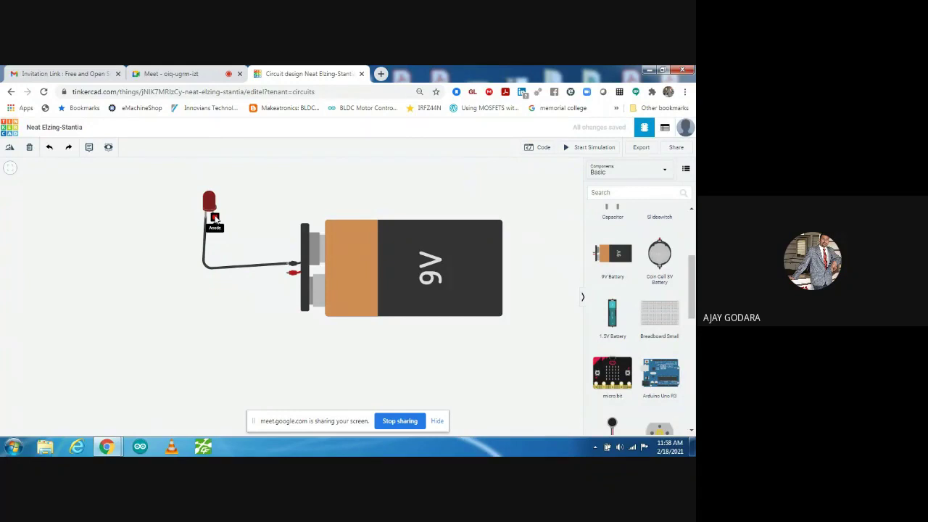
# - Attempt a new anode wire with several bends, then discard the messy half-drawn wire
pyautogui.click(215, 217)
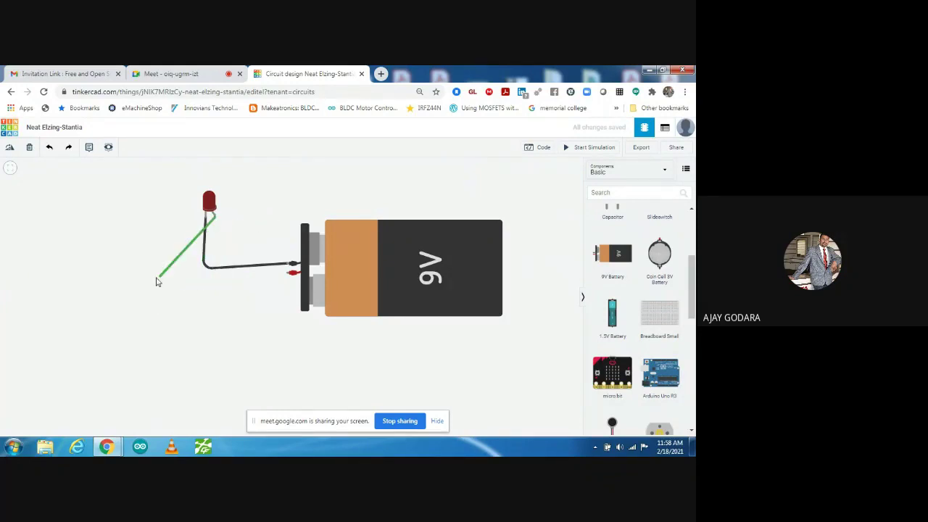
pyautogui.click(332, 182)
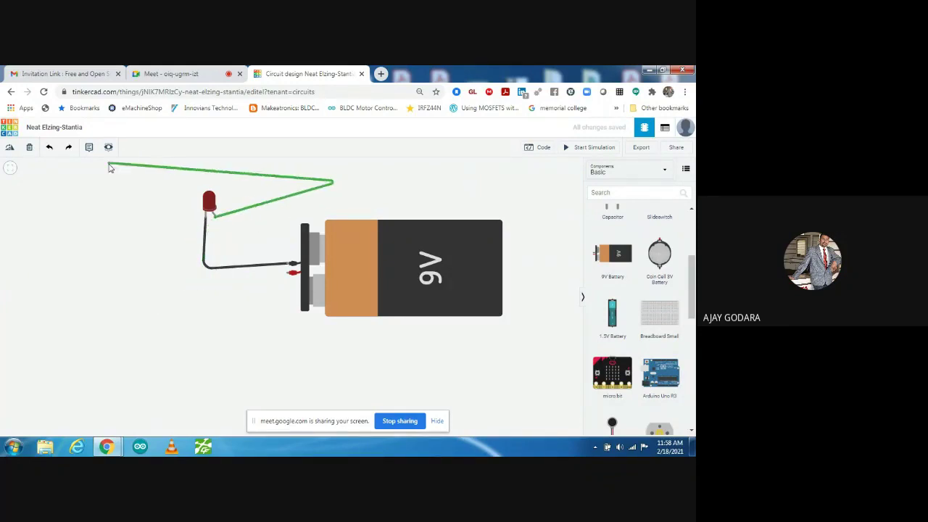
pyautogui.click(109, 165)
pyautogui.click(14, 313)
pyautogui.click(274, 380)
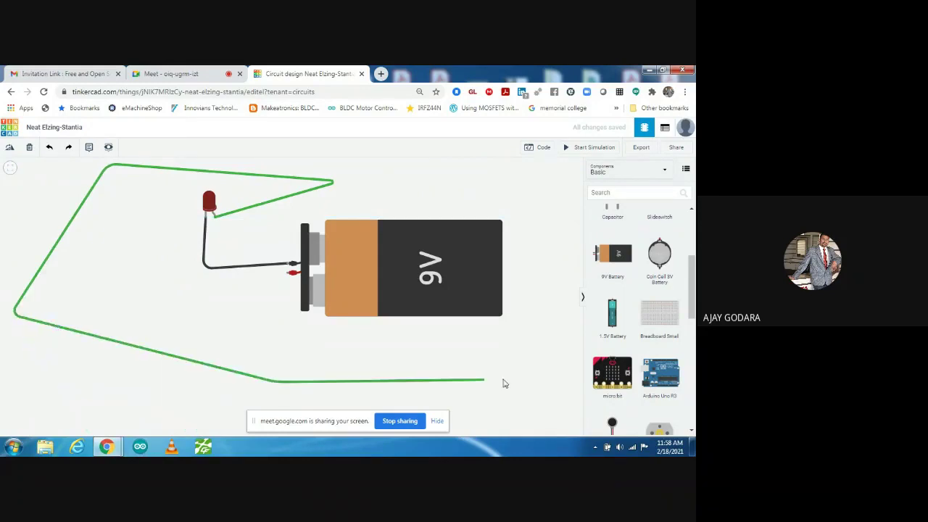
pyautogui.click(557, 354)
pyautogui.click(520, 181)
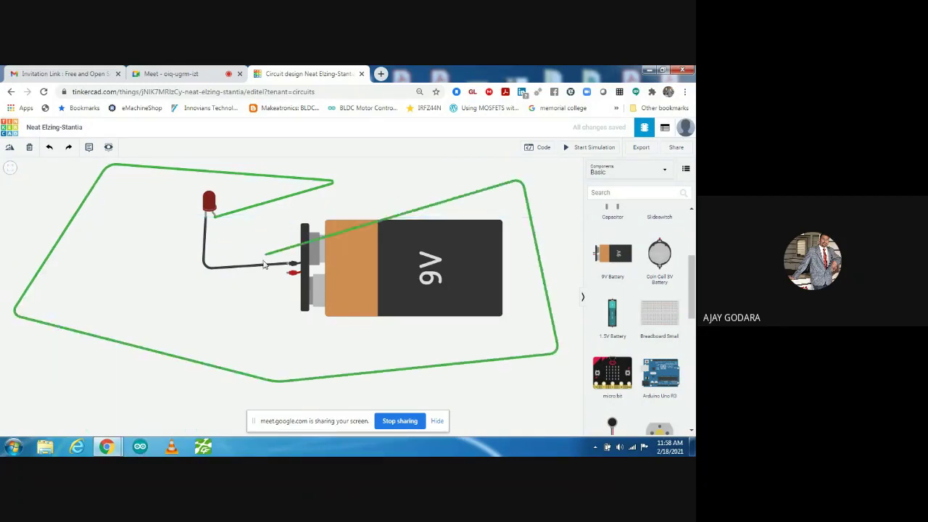
pyautogui.click(196, 299)
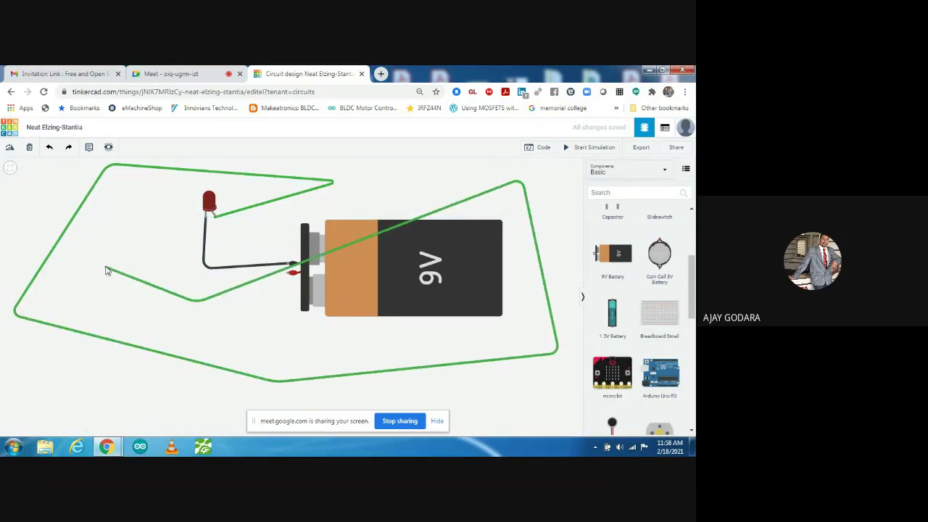
pyautogui.click(29, 148)
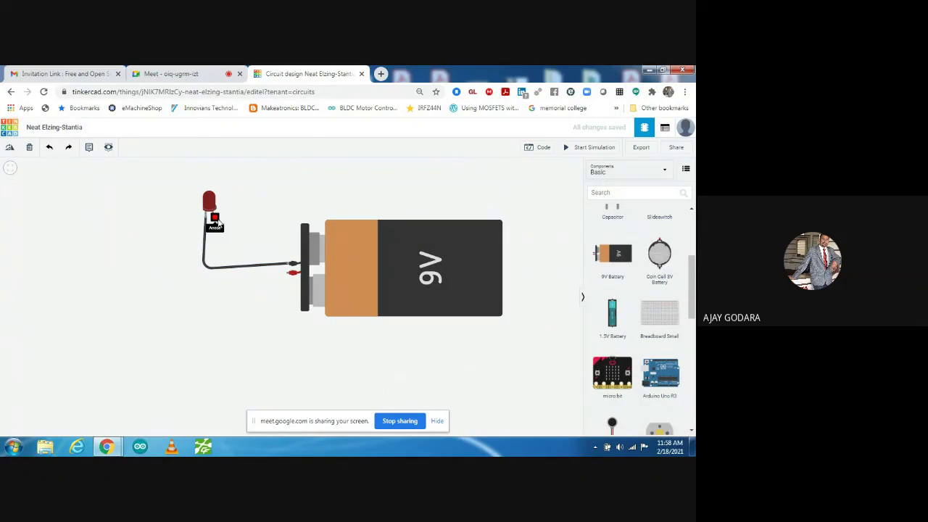
# - Connect the LED's anode to the battery's positive terminal with a red wire
pyautogui.click(215, 218)
pyautogui.click(215, 293)
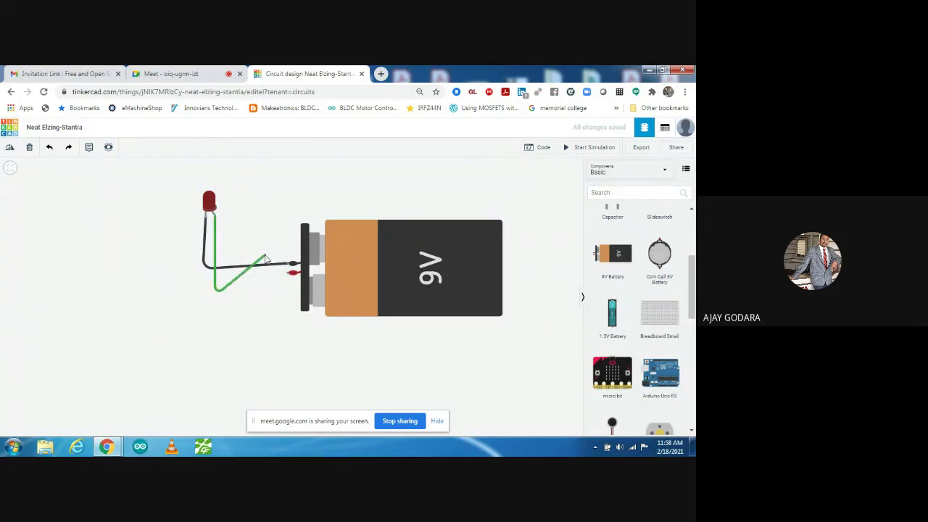
pyautogui.click(290, 274)
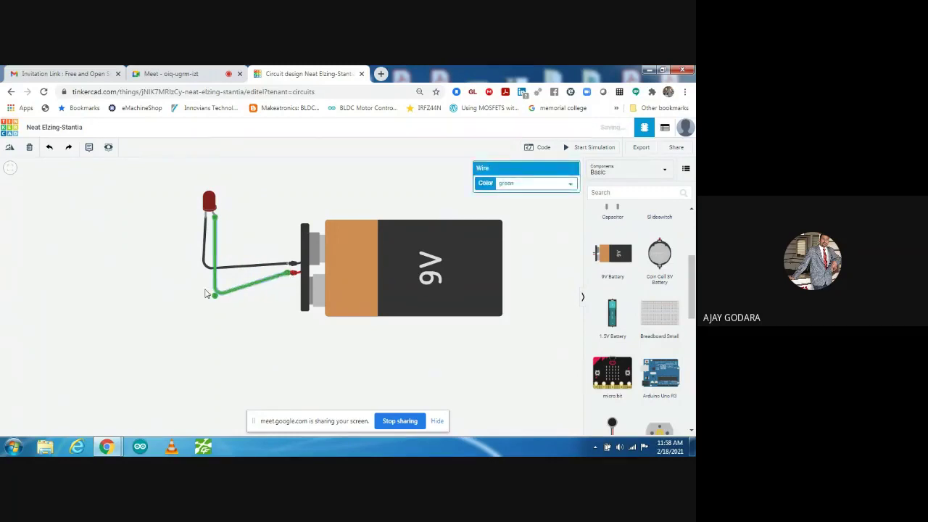
pyautogui.click(510, 184)
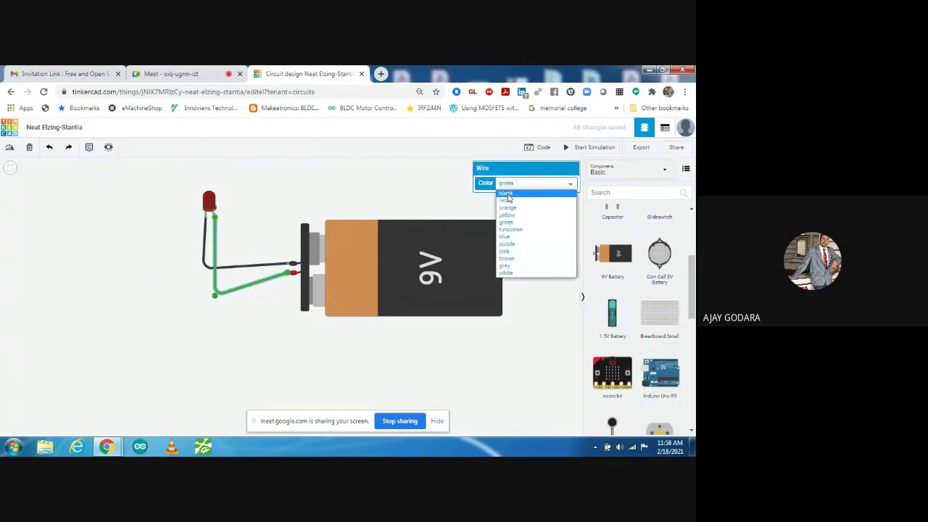
pyautogui.click(507, 200)
pyautogui.click(263, 219)
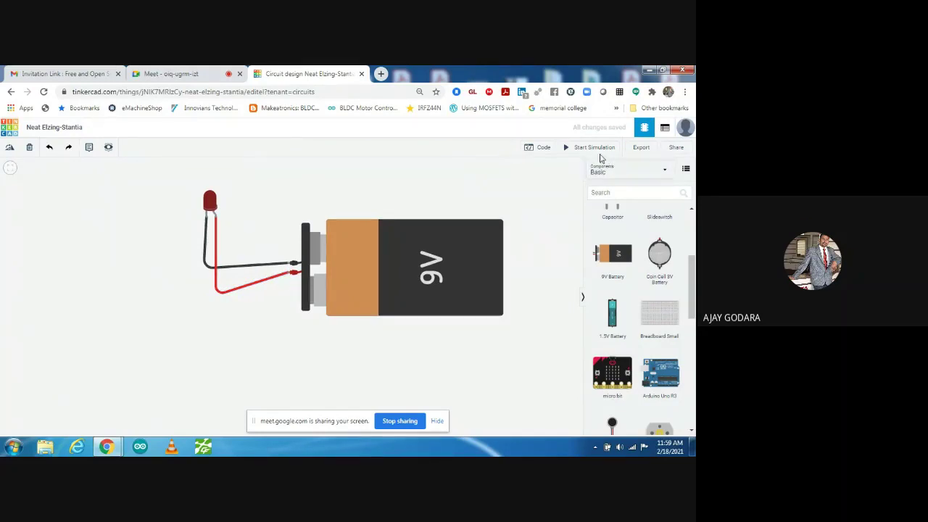
# - Simulate the circuit and check the LED's warning that its current exceeds the 20.0 mA maximum
pyautogui.click(592, 148)
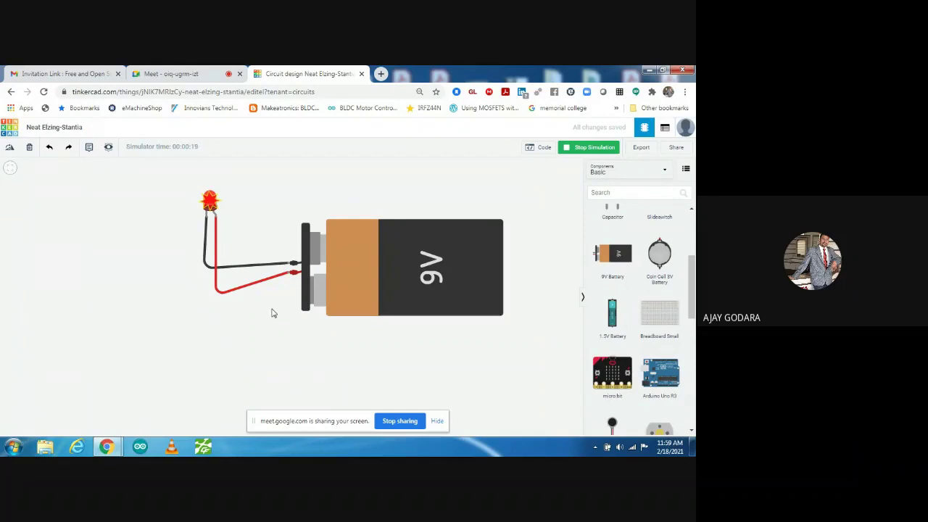
pyautogui.moveTo(209, 201)
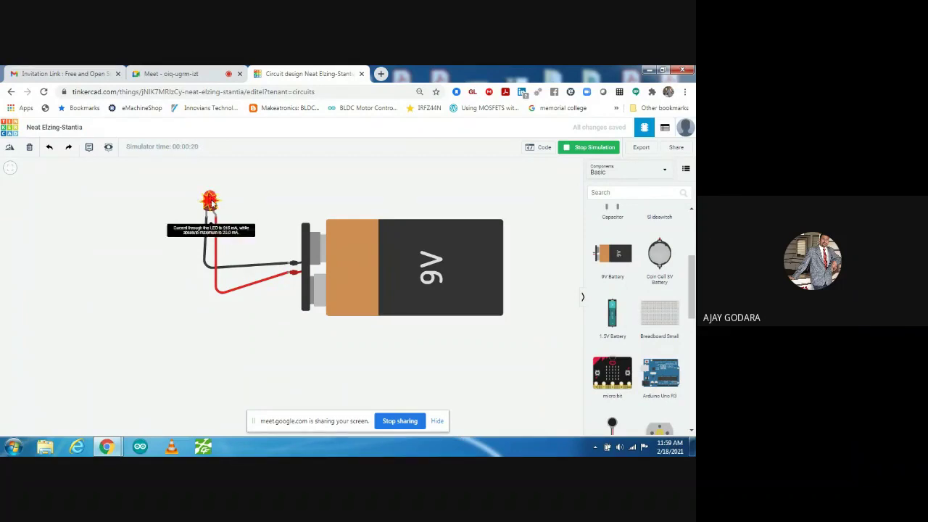
pyautogui.scroll(2, 168, 255)
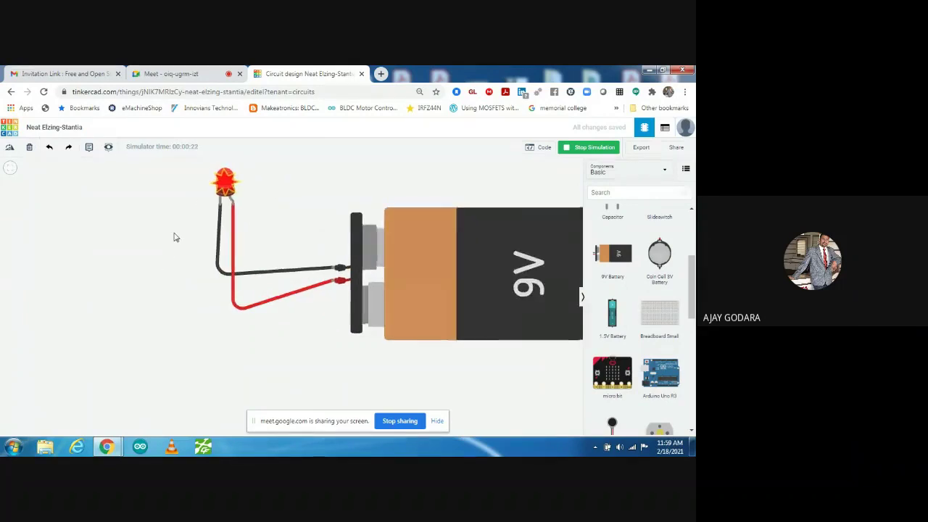
pyautogui.moveTo(174, 237); pyautogui.dragTo(118, 287)
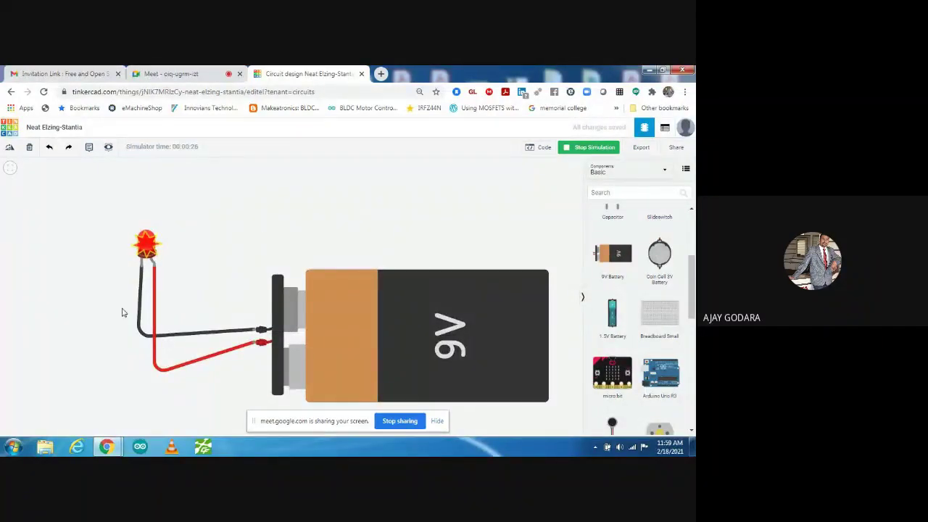
pyautogui.moveTo(145, 249)
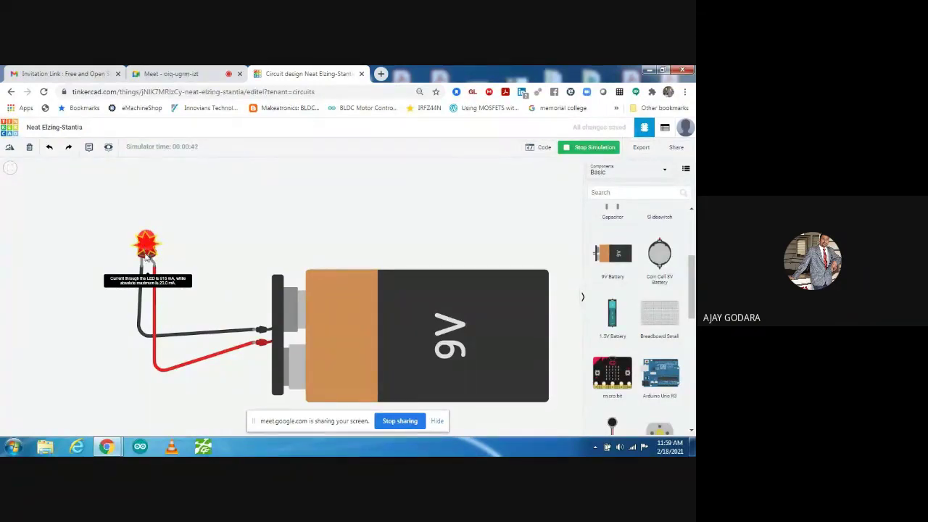
pyautogui.scroll(-1, 202, 257)
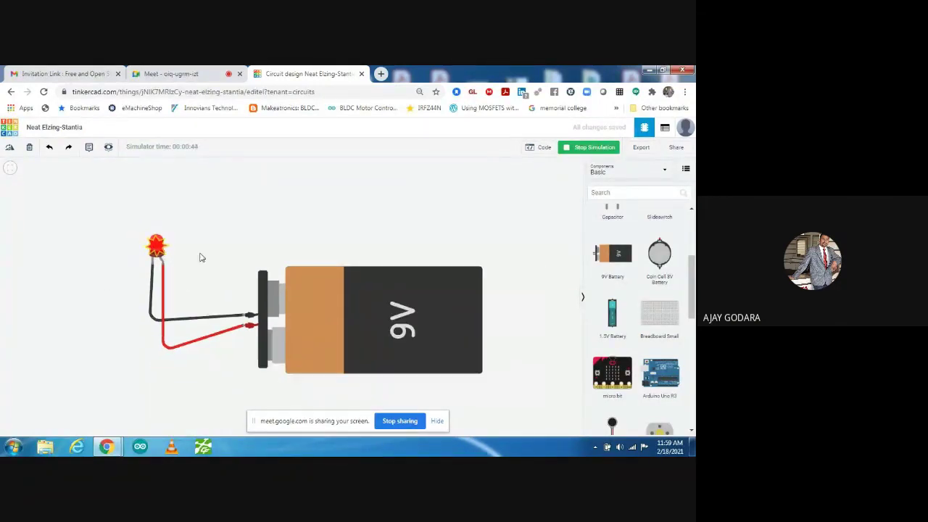
pyautogui.scroll(3, 693, 286)
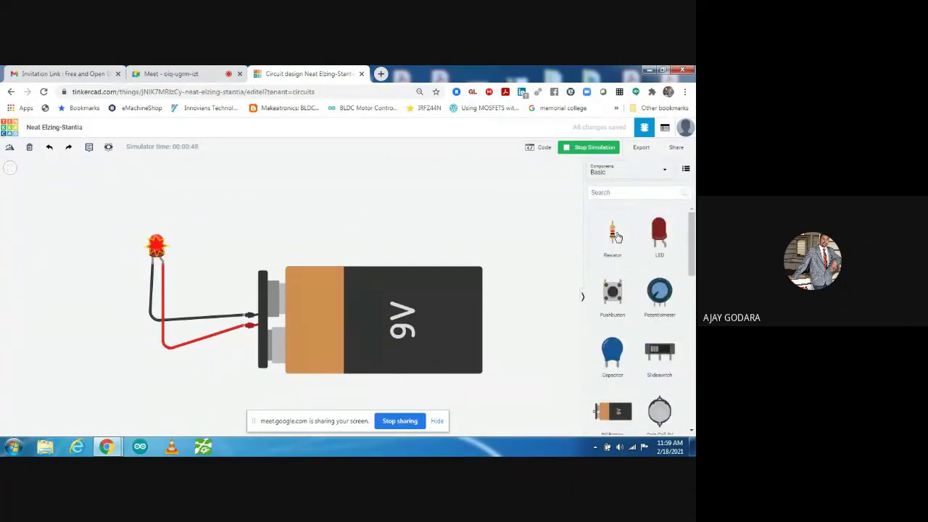
# - Place a resistor beside the LED and delete the black cathode wire
pyautogui.moveTo(615, 234); pyautogui.dragTo(105, 348)
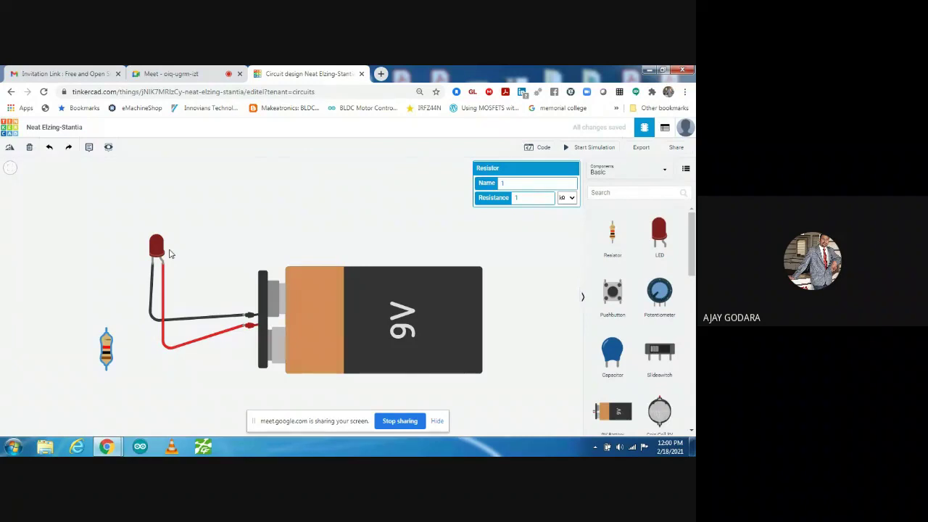
pyautogui.moveTo(106, 346); pyautogui.dragTo(118, 324)
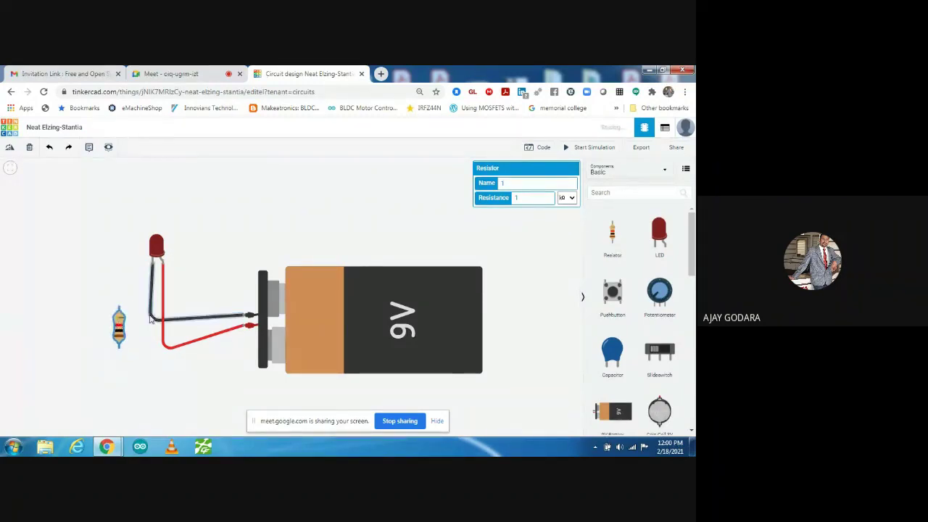
pyautogui.click(152, 319)
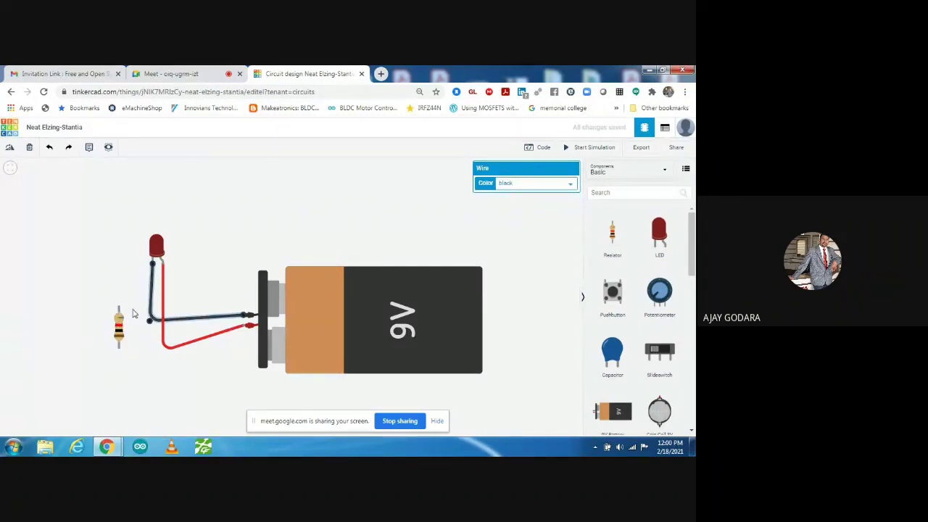
pyautogui.press('Delete')
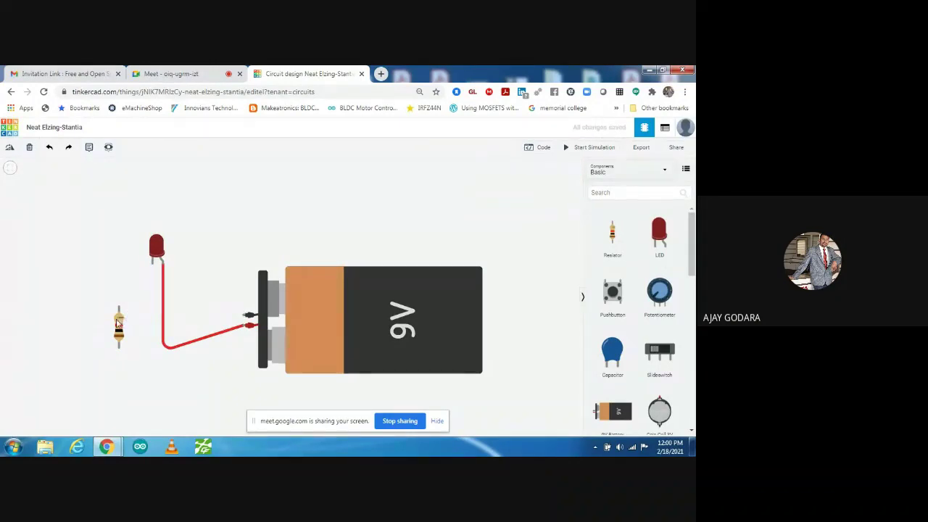
# - Wire the resistor between the LED's cathode and the battery's negative terminal with a black wire
pyautogui.moveTo(117, 322); pyautogui.dragTo(145, 307)
pyautogui.click(145, 294)
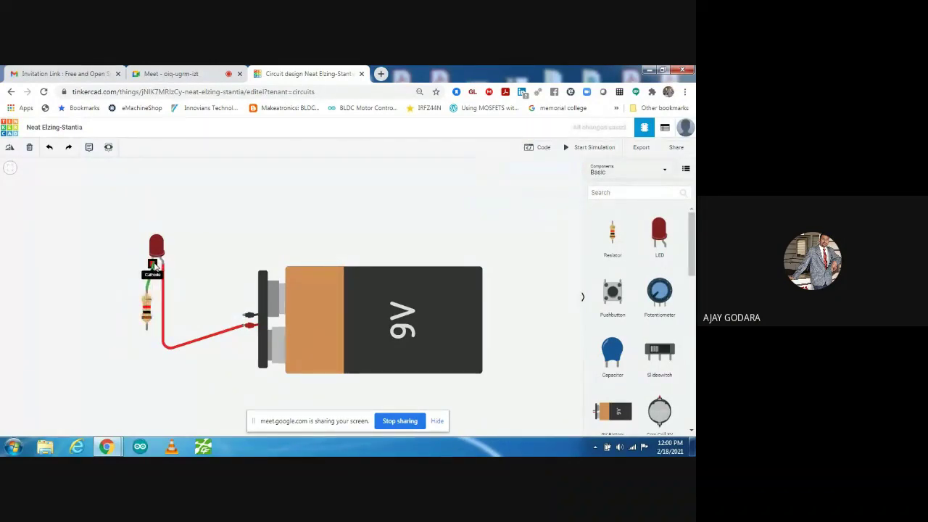
pyautogui.click(152, 262)
pyautogui.click(144, 332)
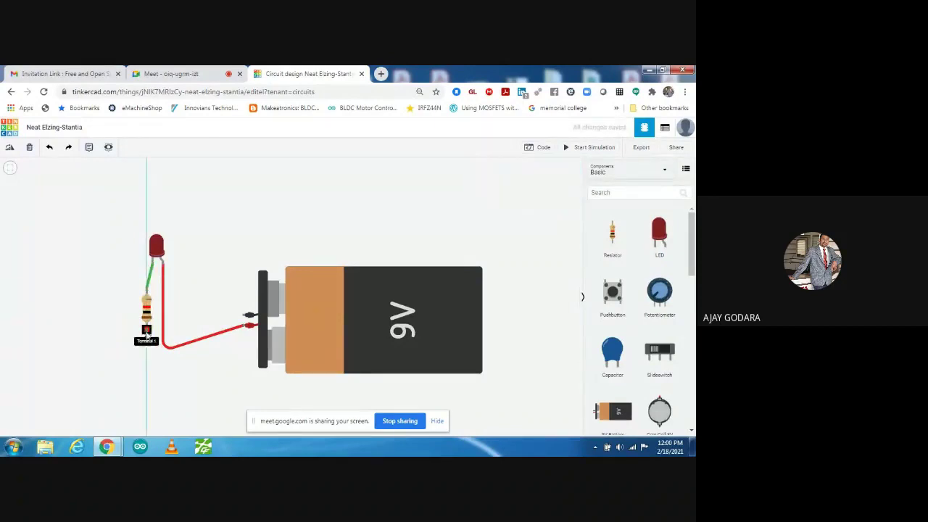
pyautogui.click(147, 354)
pyautogui.click(193, 333)
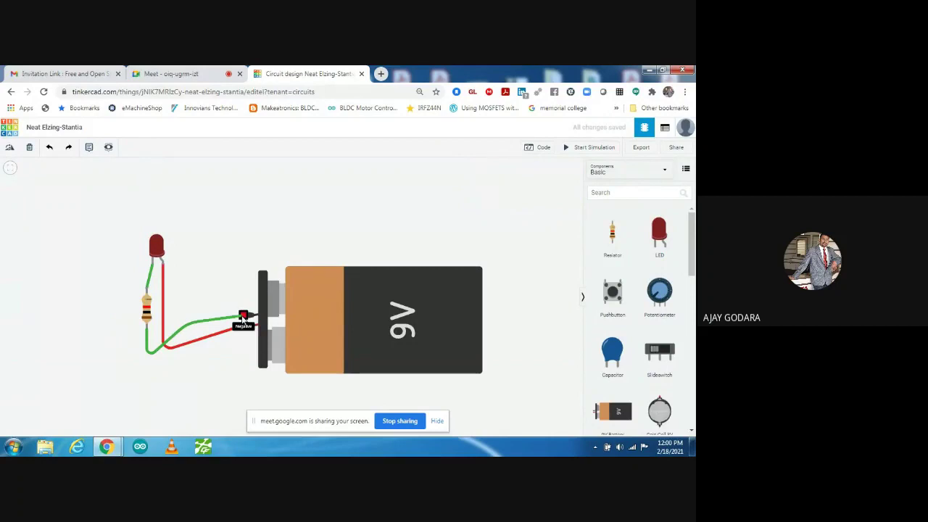
pyautogui.click(243, 317)
pyautogui.click(538, 184)
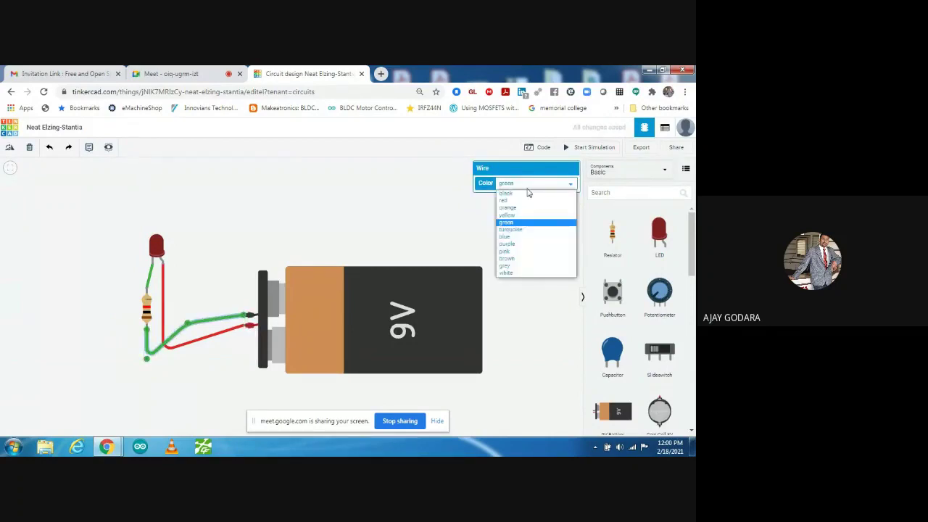
pyautogui.click(525, 192)
pyautogui.click(343, 225)
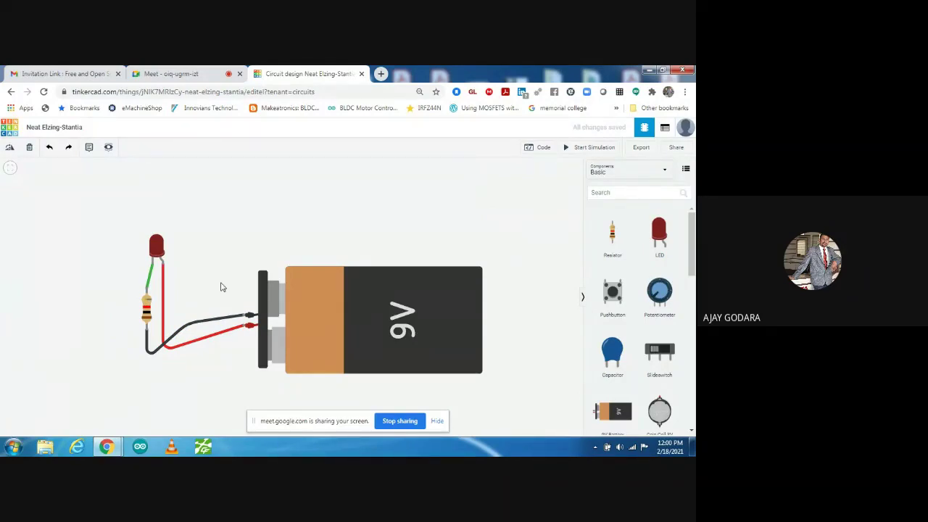
# - Set the resistor's resistance unit to Ω for a 1 Ω value
pyautogui.click(149, 305)
pyautogui.click(564, 198)
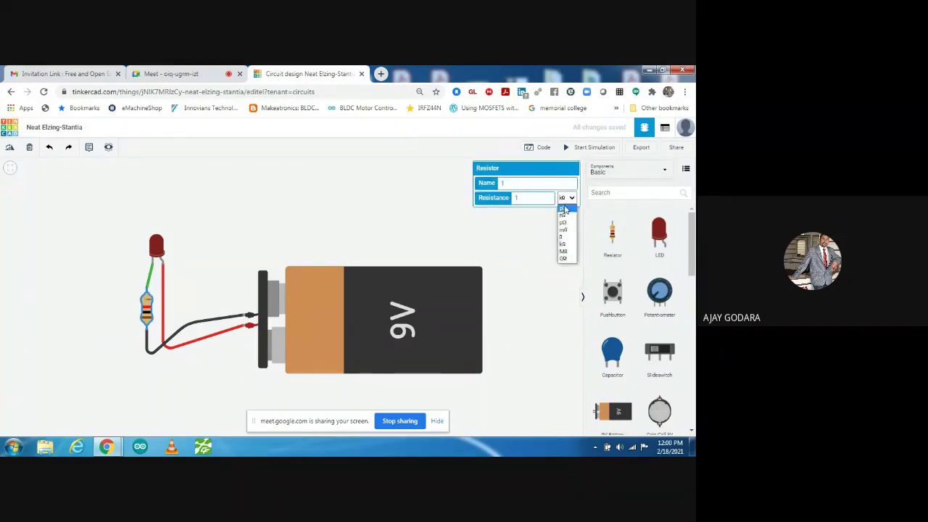
pyautogui.click(564, 226)
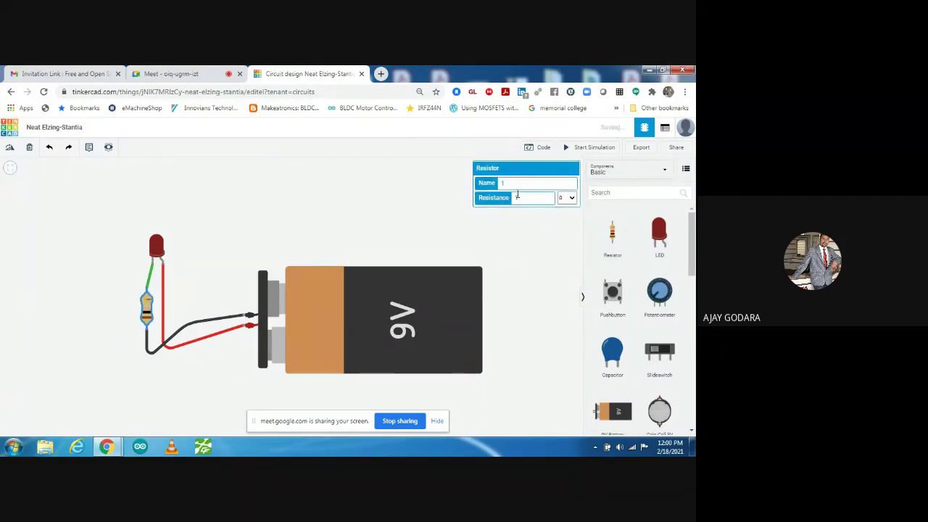
pyautogui.click(435, 216)
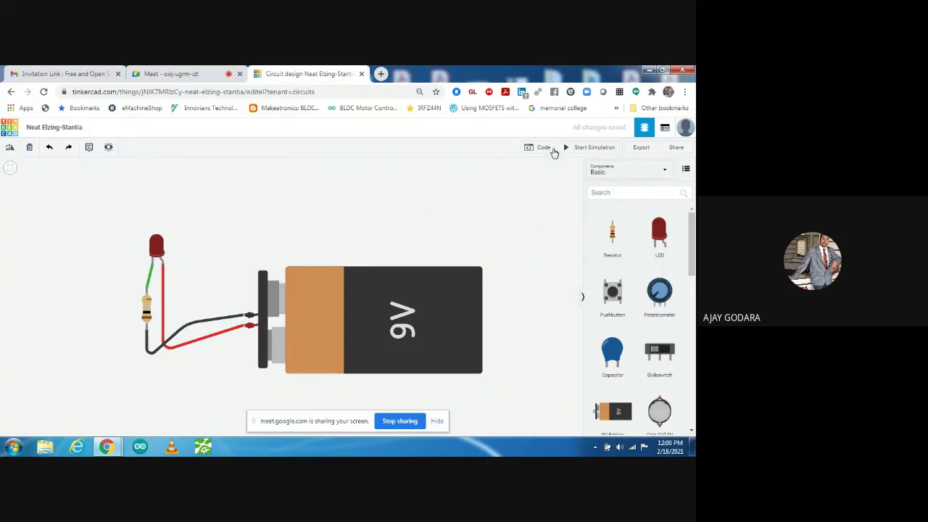
# - Start the simulation, raise the resistor to 100 Ω, and check the LED's over-current warning
pyautogui.click(579, 150)
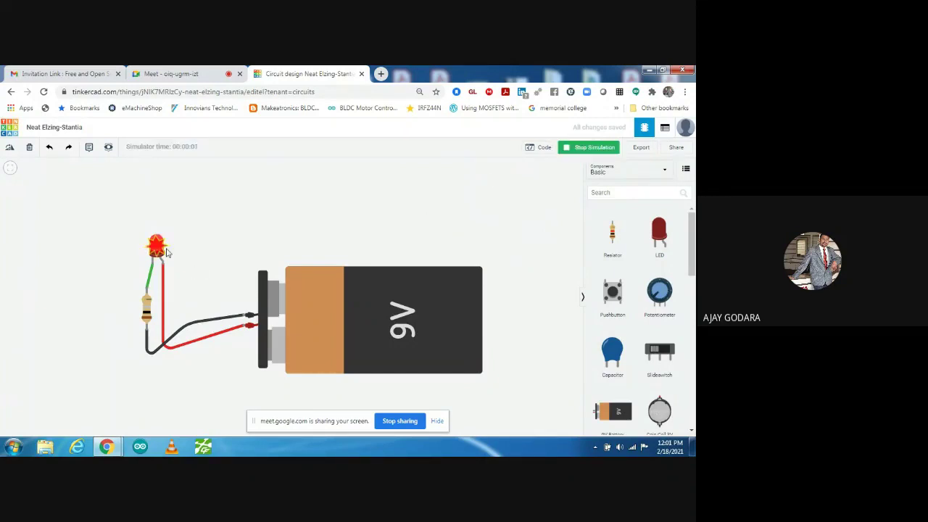
pyautogui.click(148, 309)
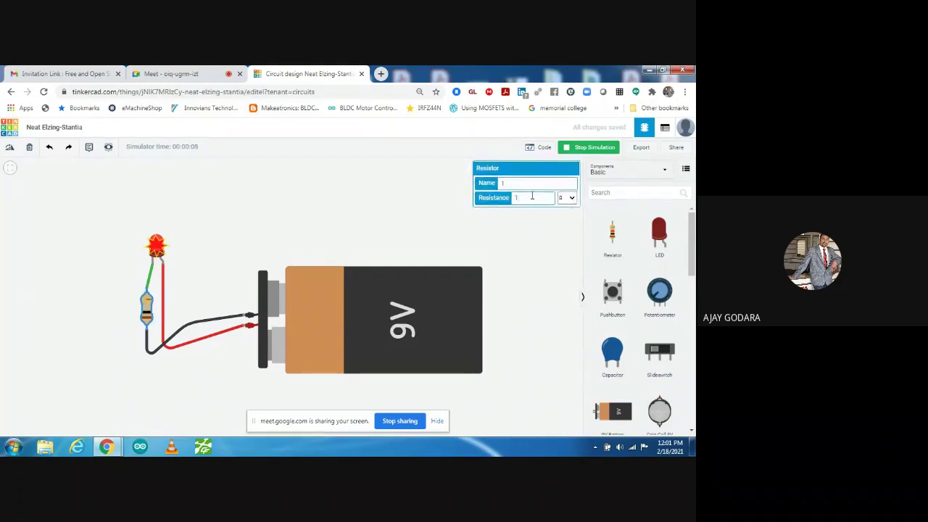
pyautogui.write('00')
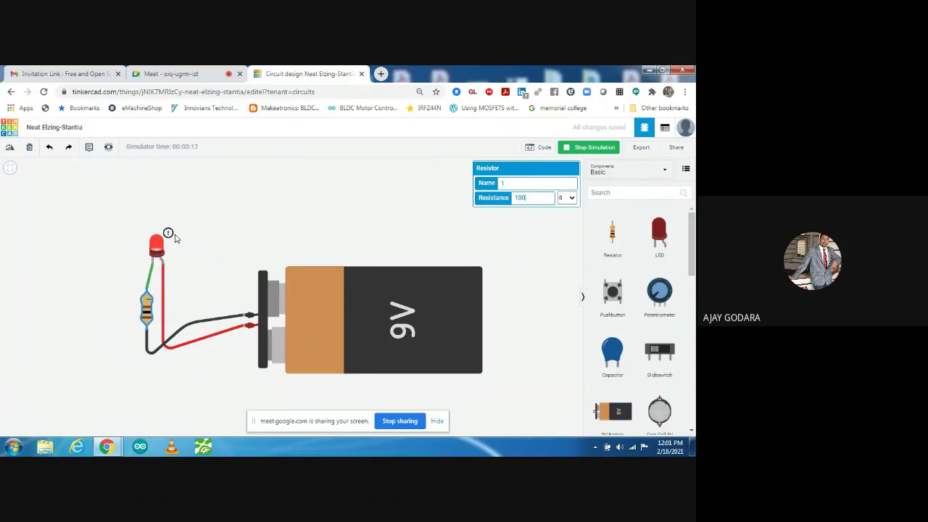
pyautogui.moveTo(169, 235)
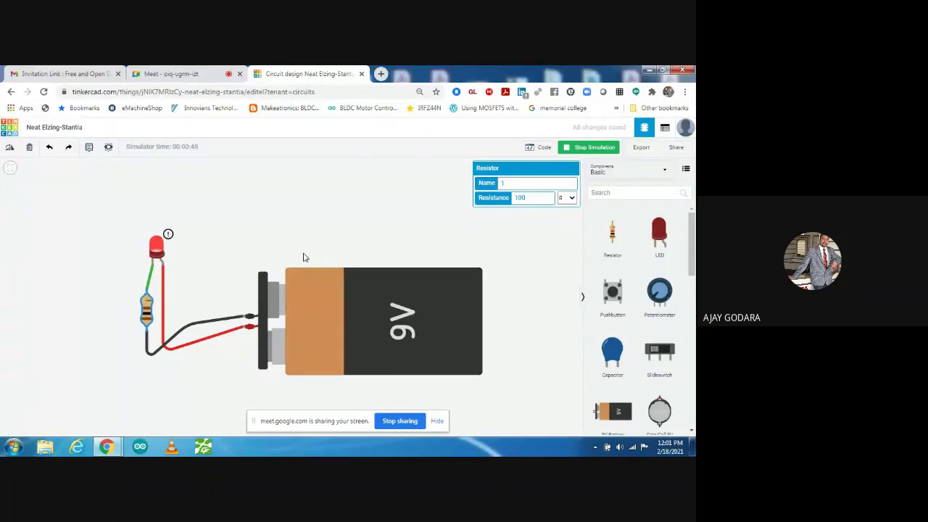
# - Change the resistor's resistance to 350 Ω
pyautogui.click(546, 197)
pyautogui.write('35')
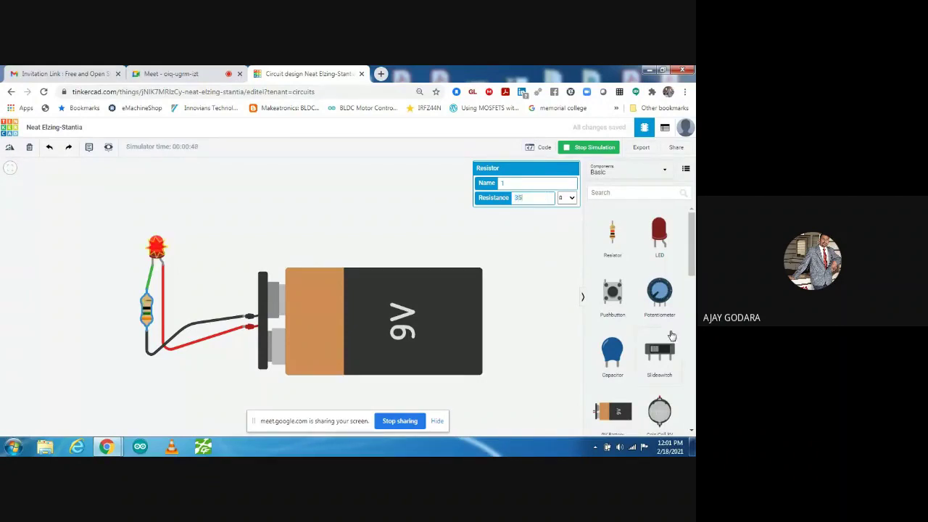
pyautogui.write('0')
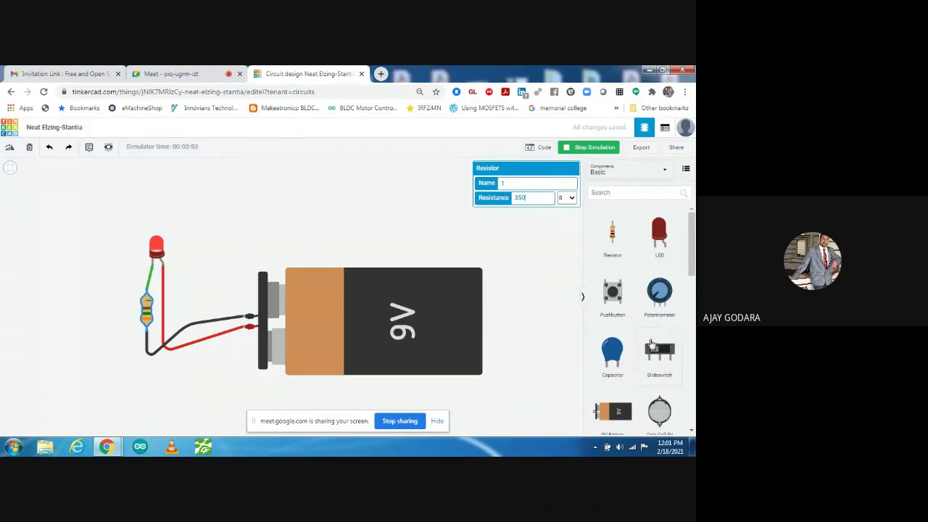
pyautogui.click(457, 227)
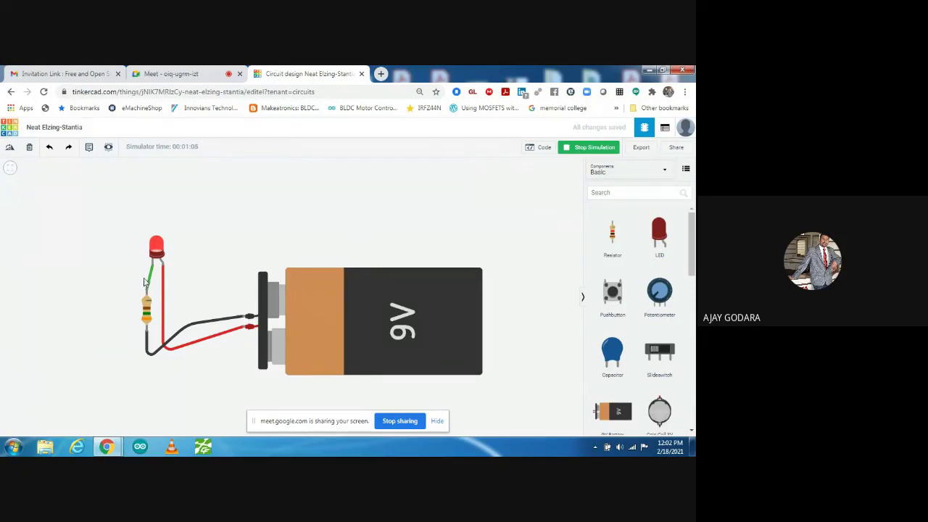
# - Inspect the properties of the resistor, LED and 9V battery during simulation
pyautogui.click(146, 306)
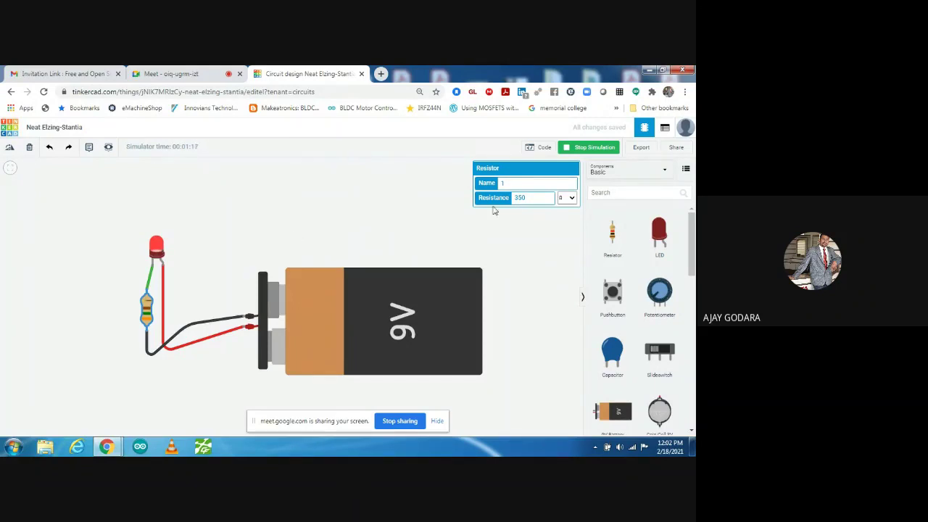
pyautogui.doubleClick(530, 196)
pyautogui.click(524, 230)
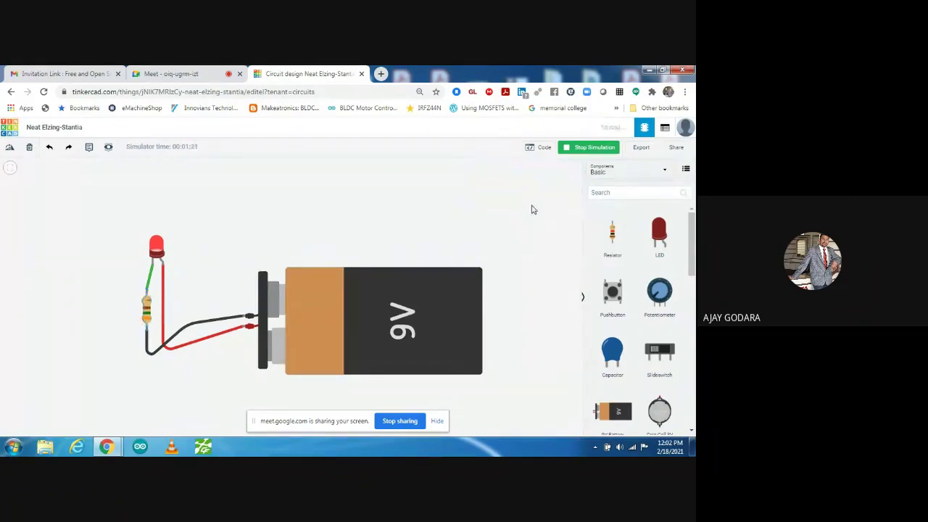
pyautogui.click(154, 250)
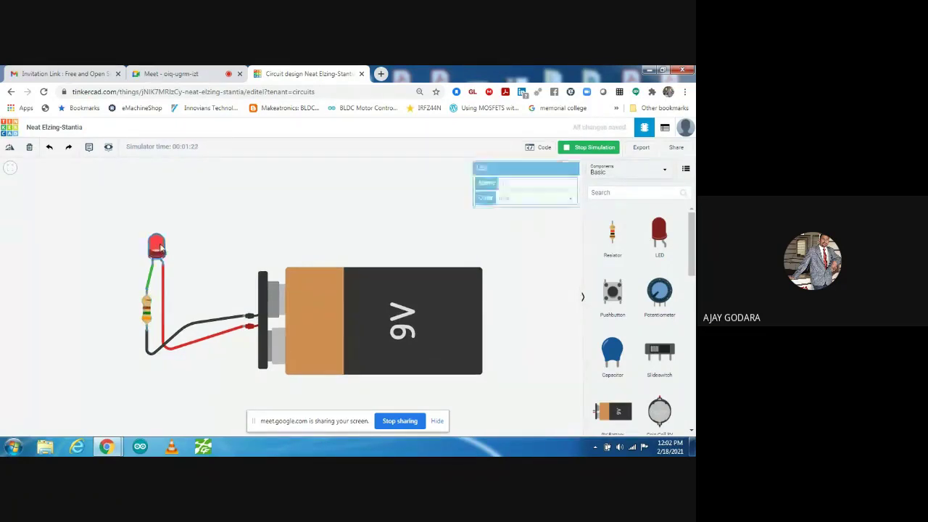
pyautogui.click(275, 242)
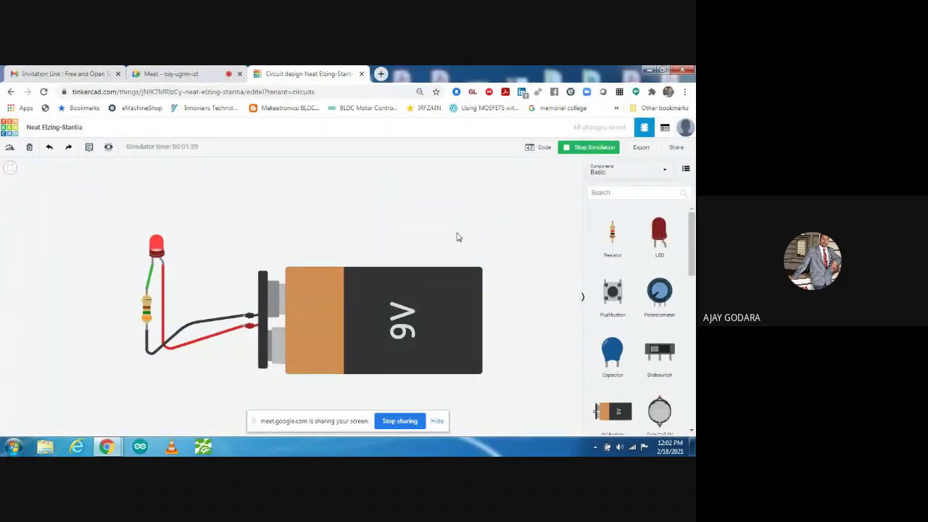
pyautogui.click(406, 291)
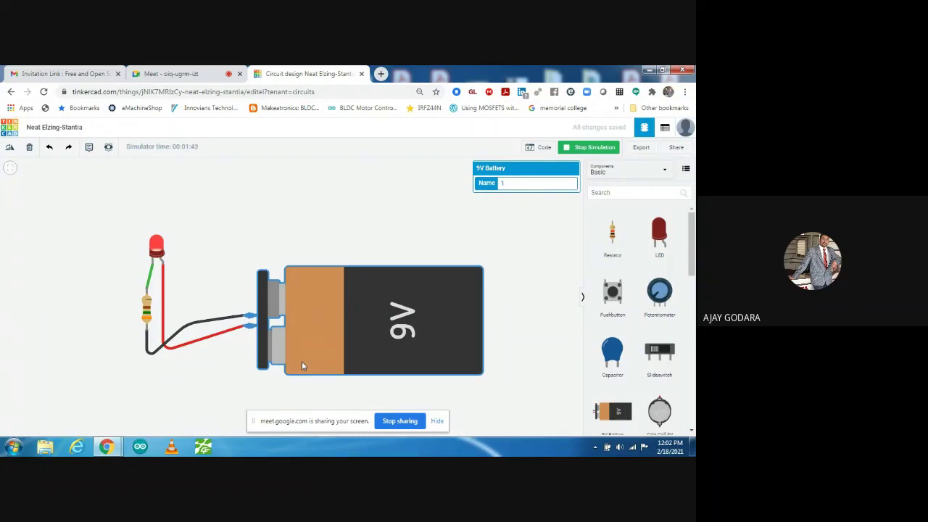
pyautogui.click(282, 229)
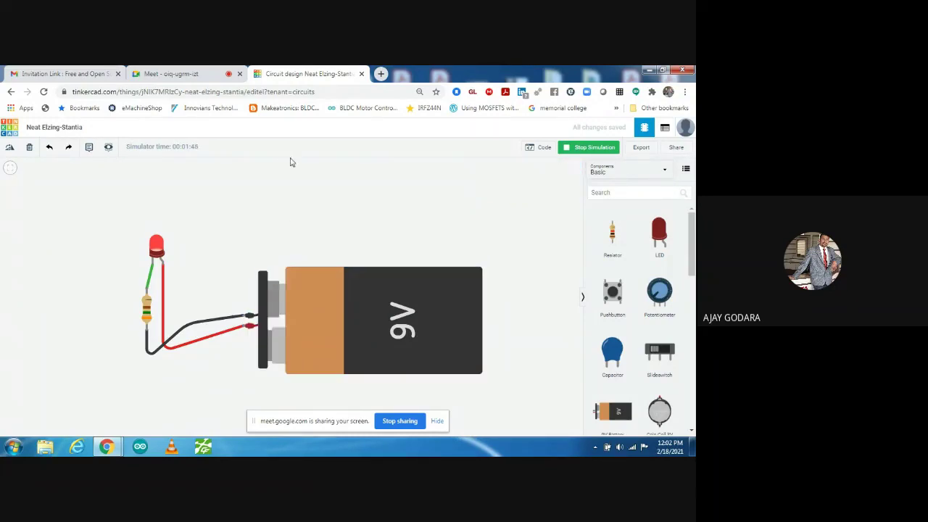
# - Retitle the circuit 'led with battery' and go back to the Circuits dashboard
pyautogui.click(65, 129)
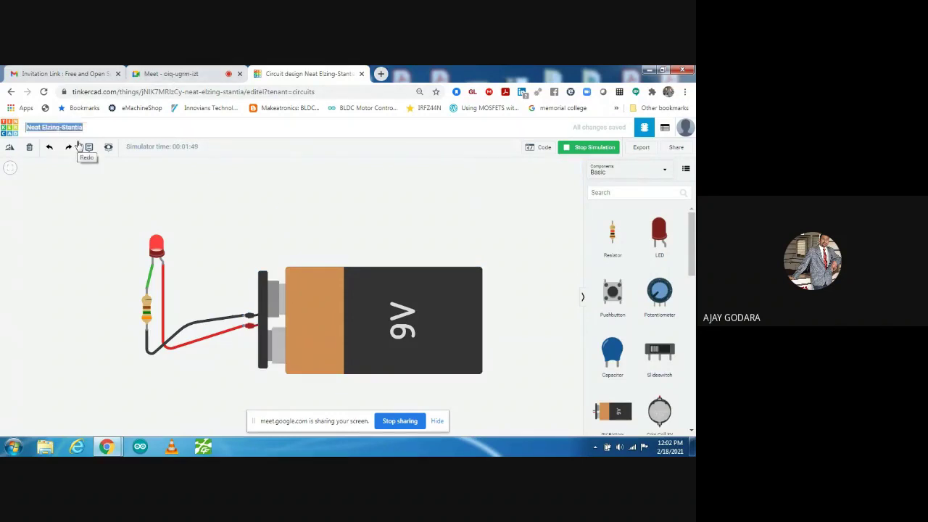
pyautogui.write('led')
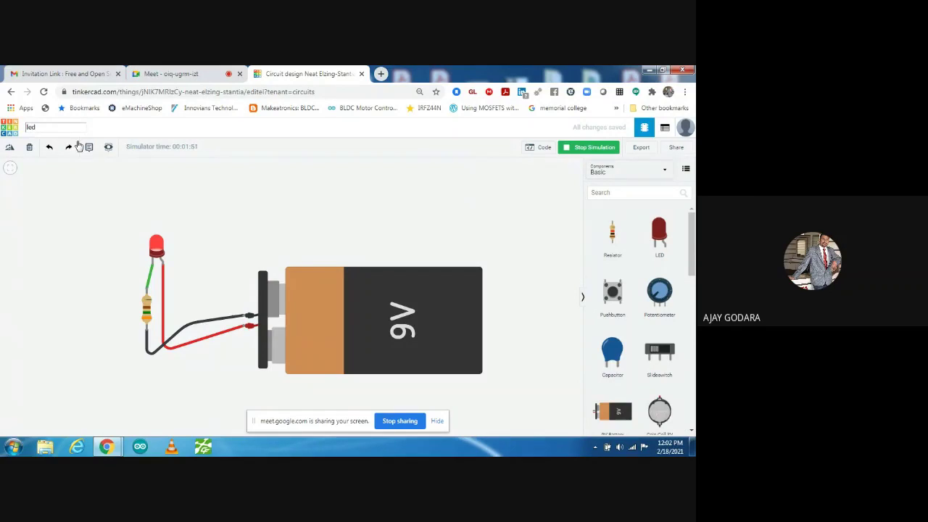
pyautogui.write(' with battery')
pyautogui.press('Escape')
pyautogui.click(9, 129)
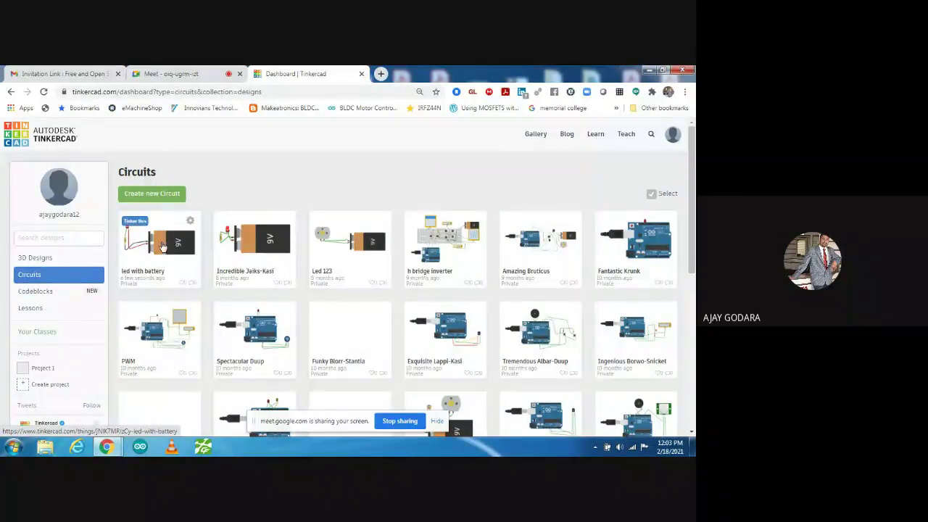
# - Open the 'led with battery' card in the editor via Tinker this and show Share this design
pyautogui.click(162, 246)
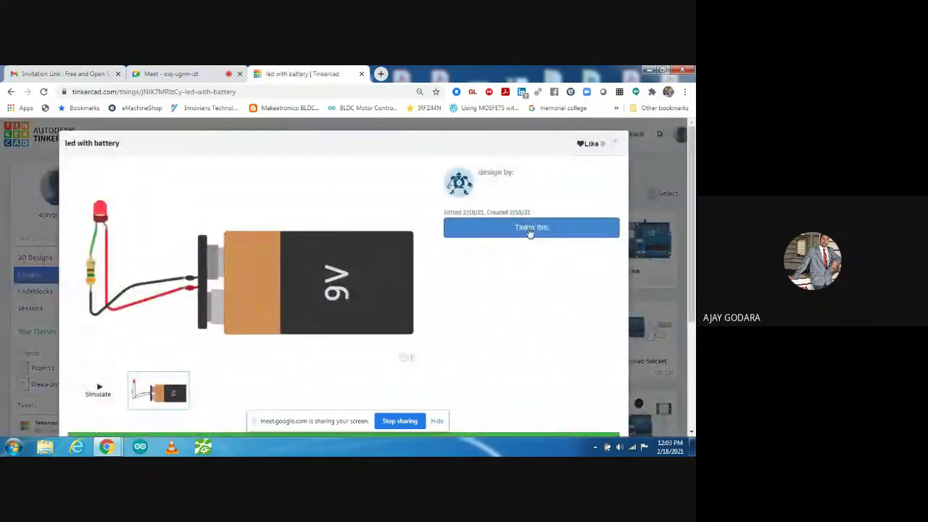
pyautogui.click(530, 228)
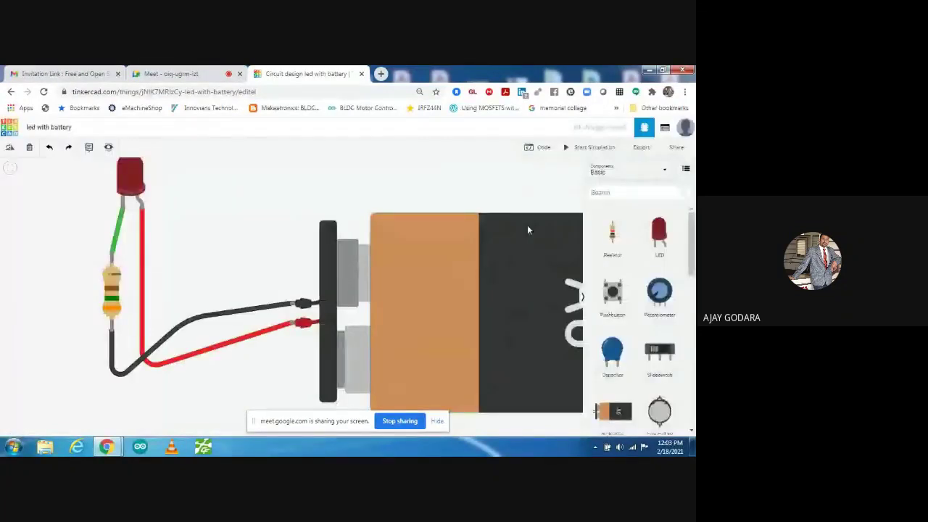
pyautogui.click(680, 148)
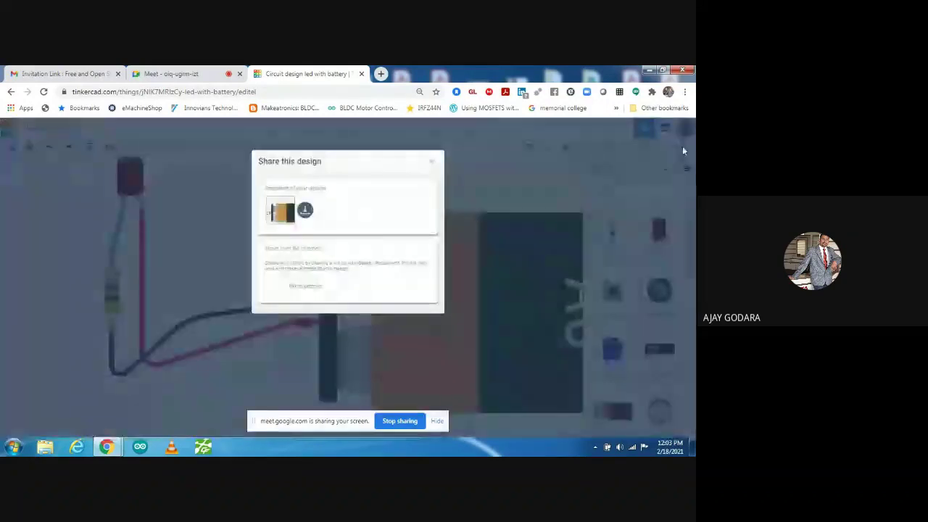
# - Download the circuit snapshot as led with battery.png, reopen sharing options, and close the image viewer
pyautogui.click(306, 211)
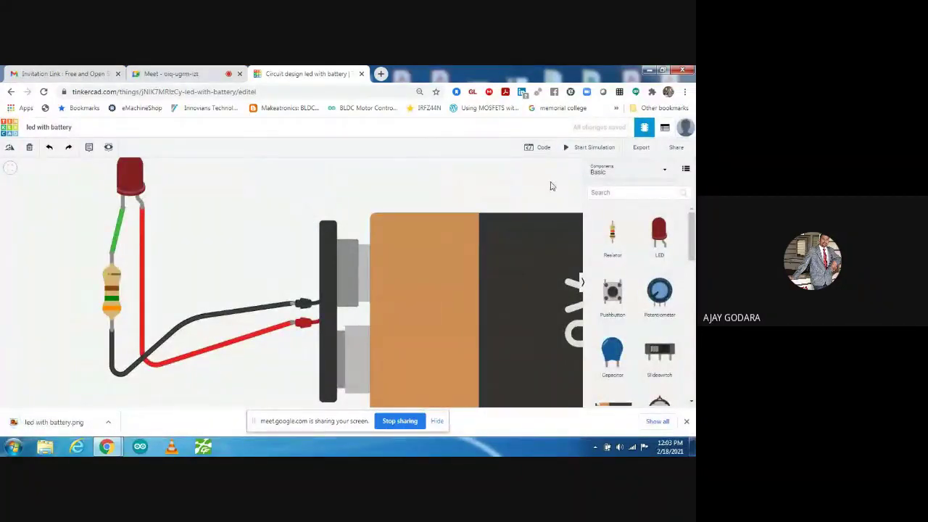
pyautogui.click(675, 147)
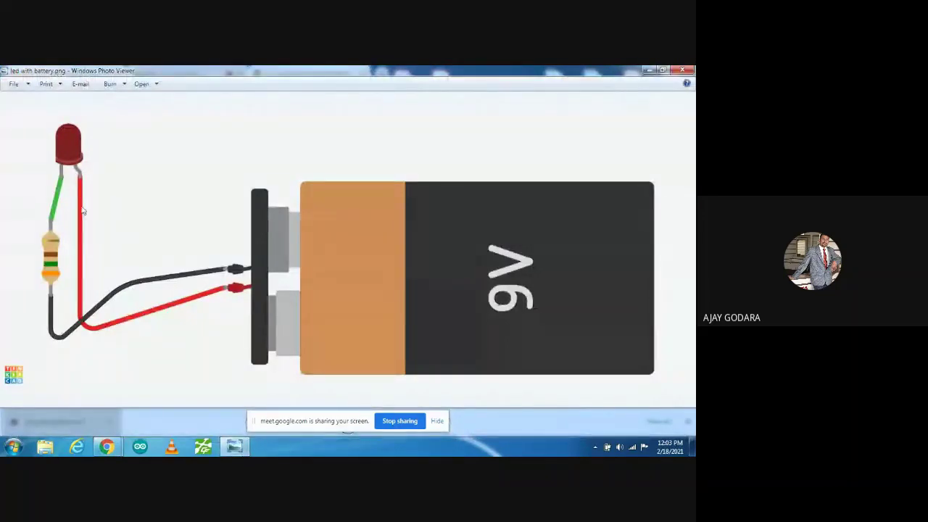
pyautogui.click(681, 71)
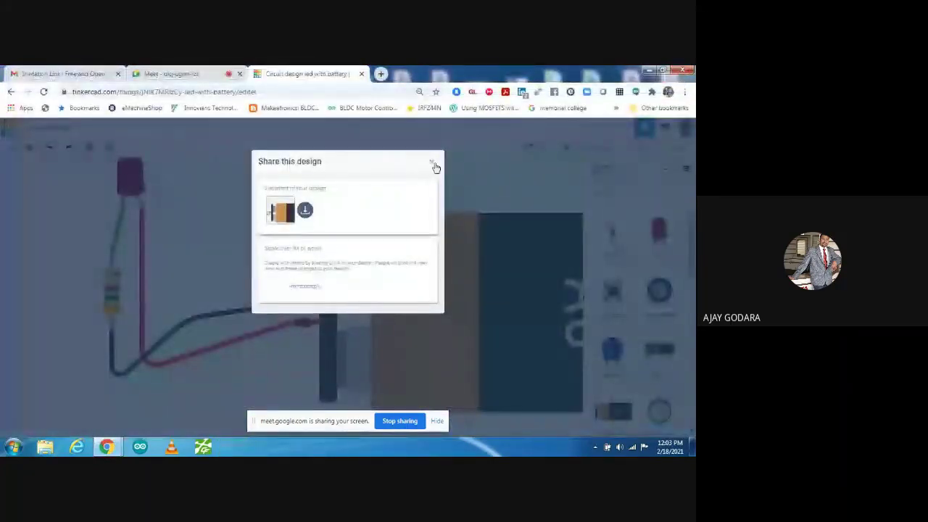
# - Copy an invite-people collaboration link for 'led with battery', then close the Collaborate window
pyautogui.click(293, 289)
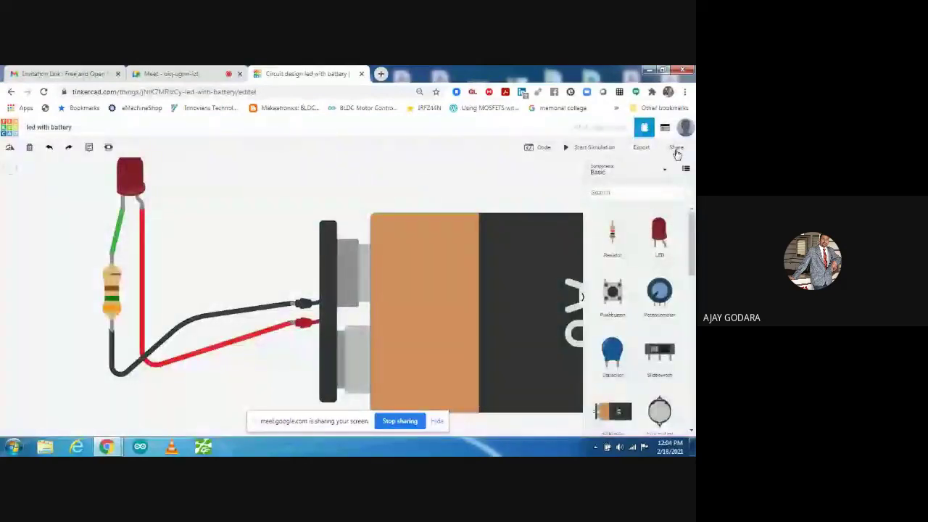
pyautogui.click(676, 149)
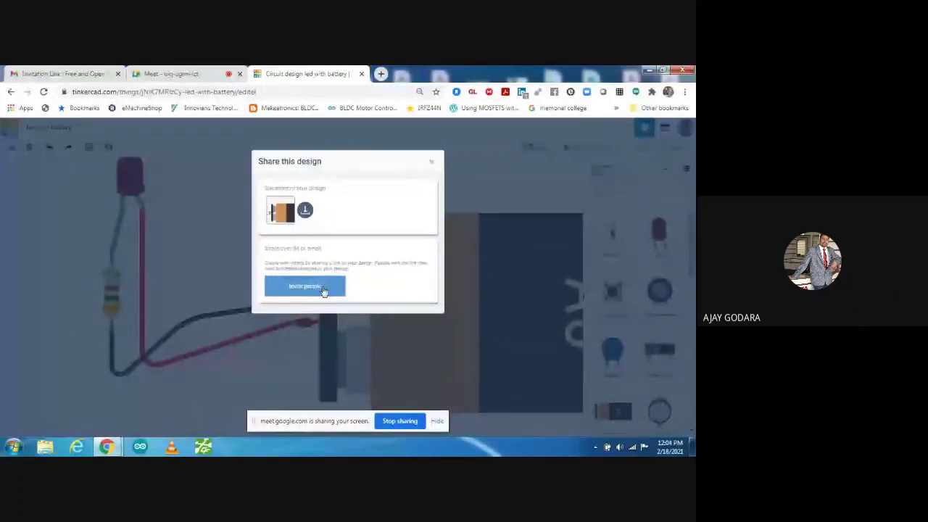
pyautogui.click(323, 289)
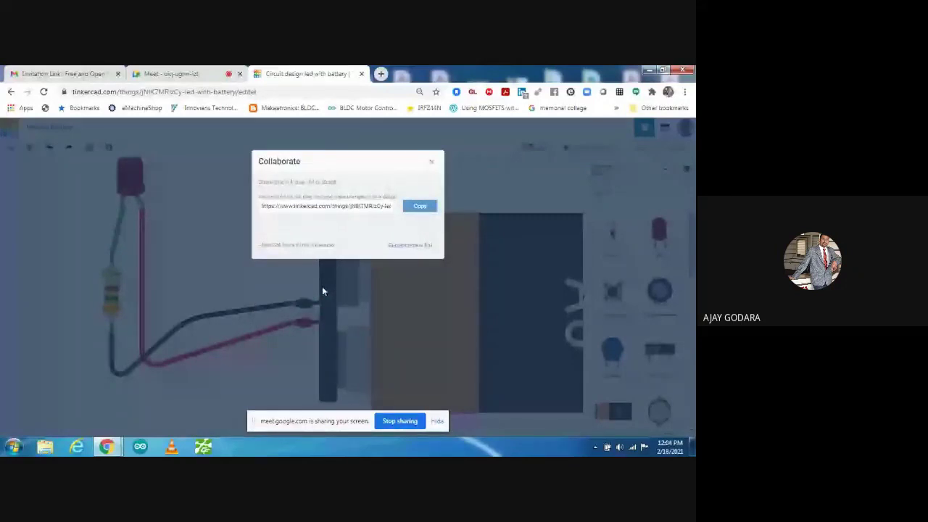
pyautogui.click(417, 208)
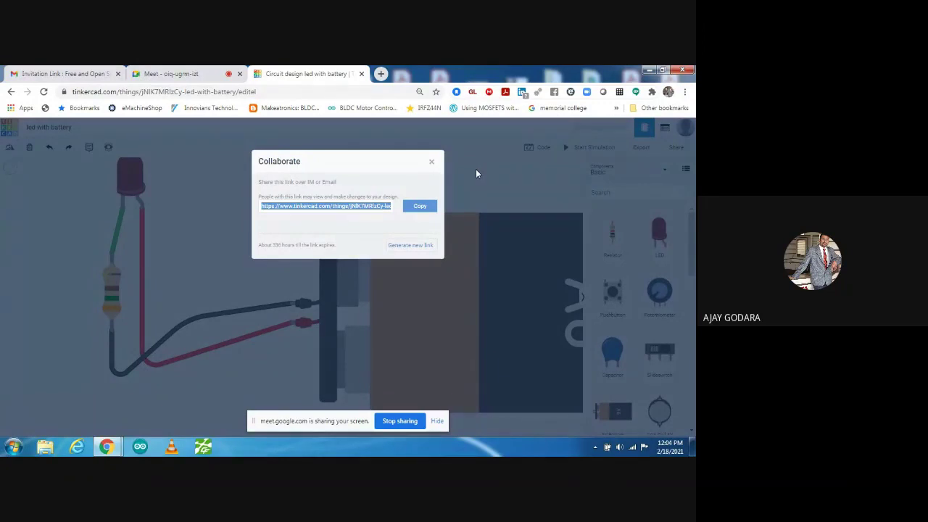
pyautogui.click(432, 161)
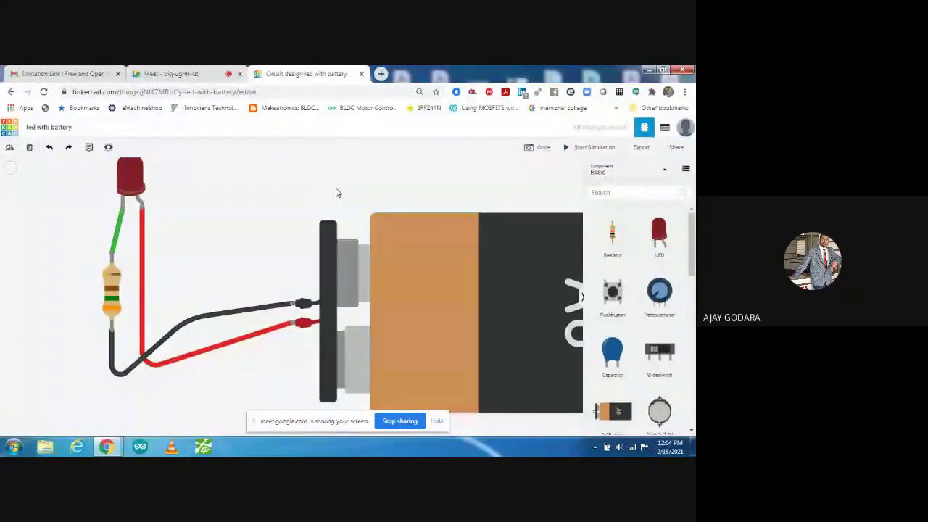
# - Delete the battery, LED and resistor from the old circuit
pyautogui.click(468, 267)
pyautogui.press('Delete')
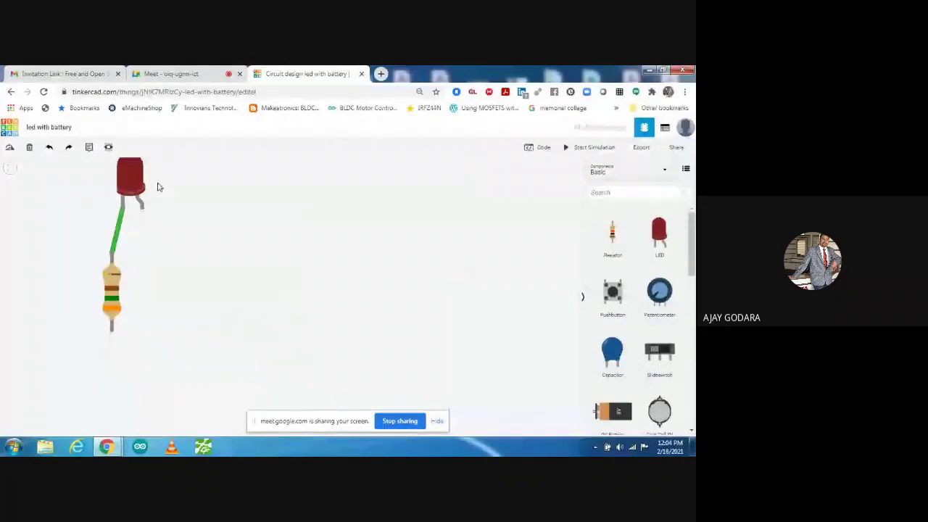
pyautogui.click(132, 184)
pyautogui.press('Delete')
pyautogui.click(111, 280)
pyautogui.press('Delete')
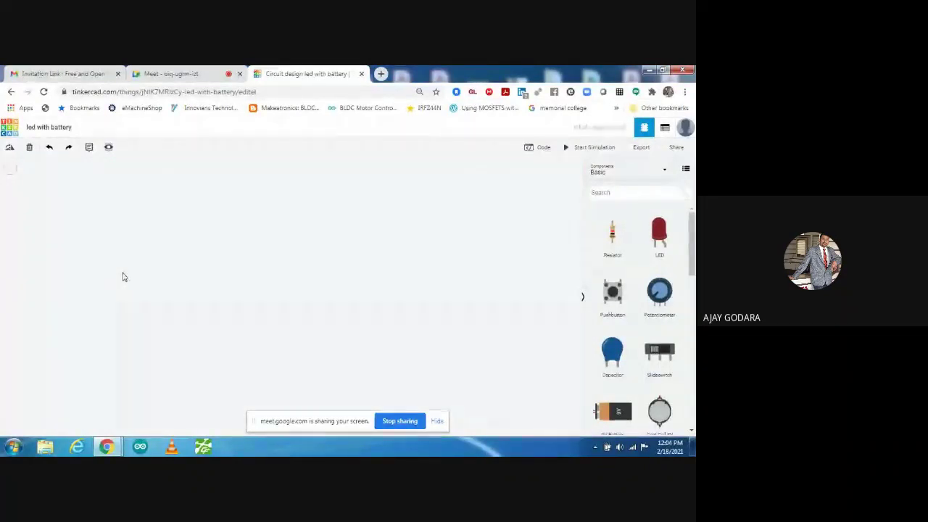
# - Drag a DC motor, a photoresistor and a 9V battery from Components onto the canvas
pyautogui.moveTo(693, 240); pyautogui.dragTo(693, 296)
pyautogui.scroll(-2, 692, 296)
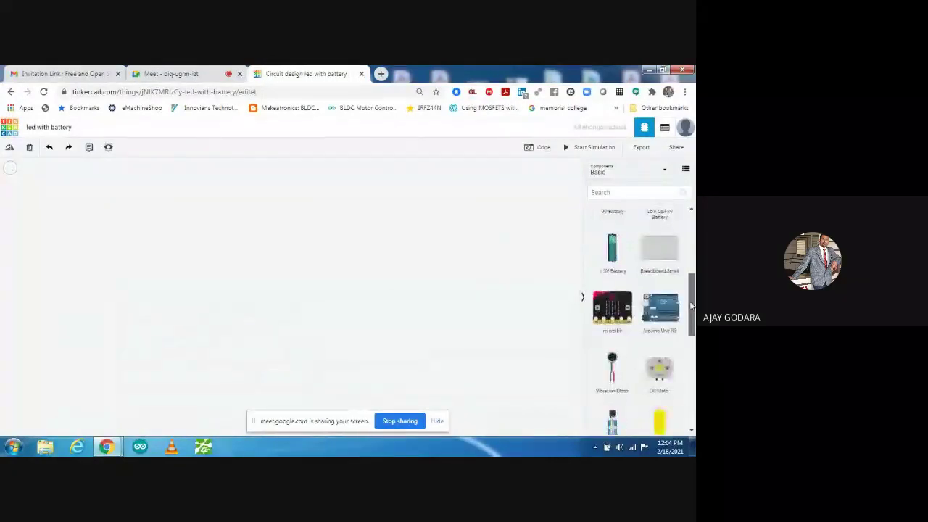
pyautogui.moveTo(659, 341); pyautogui.dragTo(359, 239)
pyautogui.moveTo(692, 339); pyautogui.dragTo(693, 328)
pyautogui.scroll(-4, 692, 330)
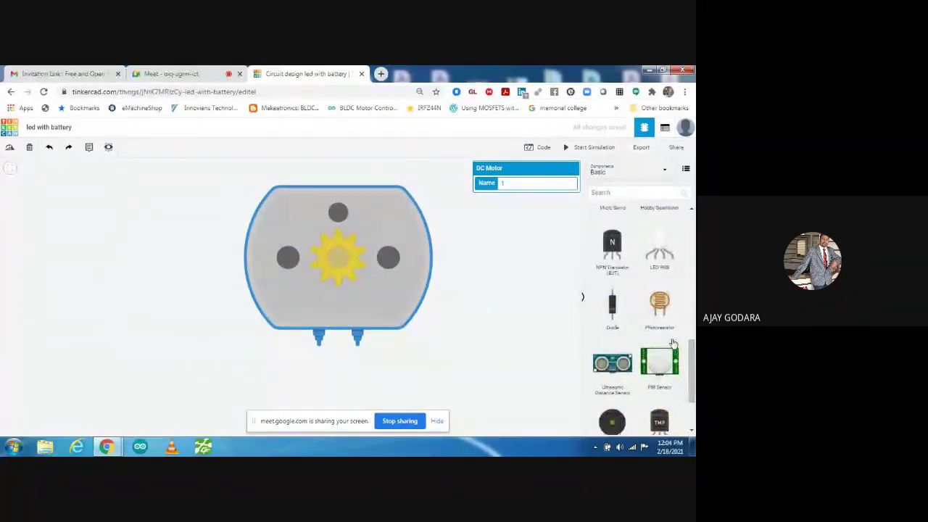
pyautogui.moveTo(659, 305); pyautogui.dragTo(180, 284)
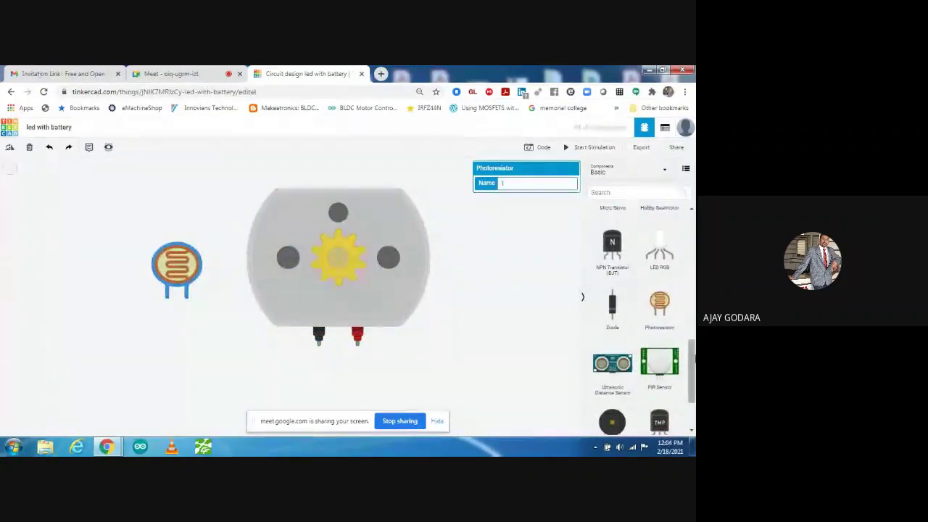
pyautogui.scroll(3, 638, 319)
pyautogui.scroll(2, 623, 312)
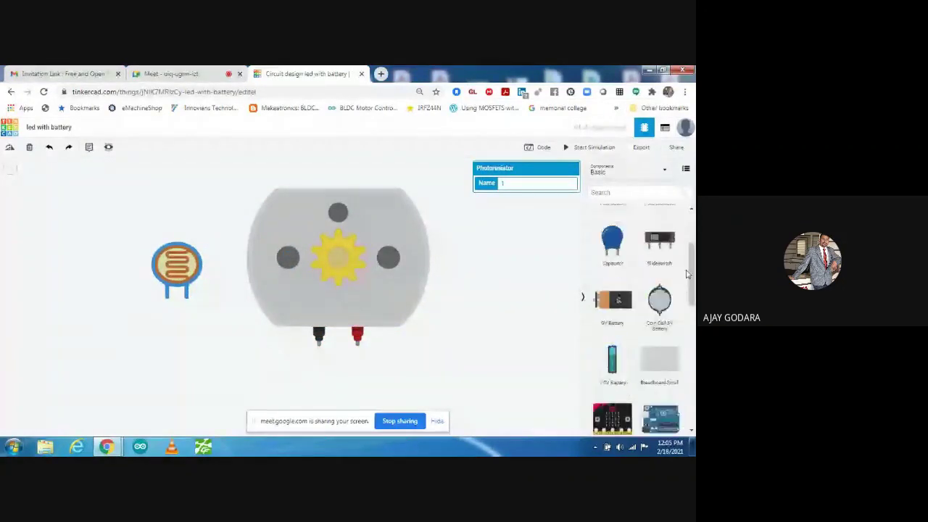
pyautogui.moveTo(598, 305); pyautogui.dragTo(181, 379)
pyautogui.scroll(-3, 290, 310)
pyautogui.scroll(-2, 65, 262)
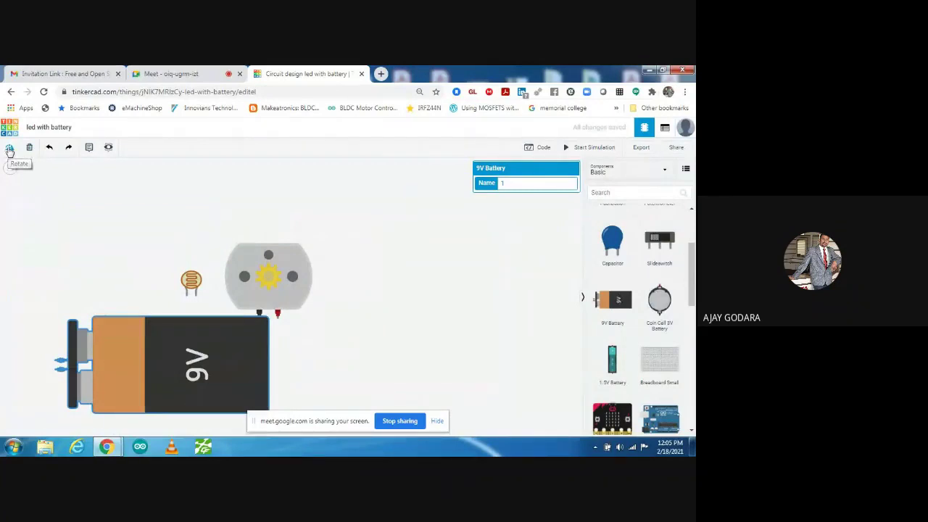
# - Rotate and reposition the 9V battery, then wire its positive terminal to the photoresistor
pyautogui.click(9, 149)
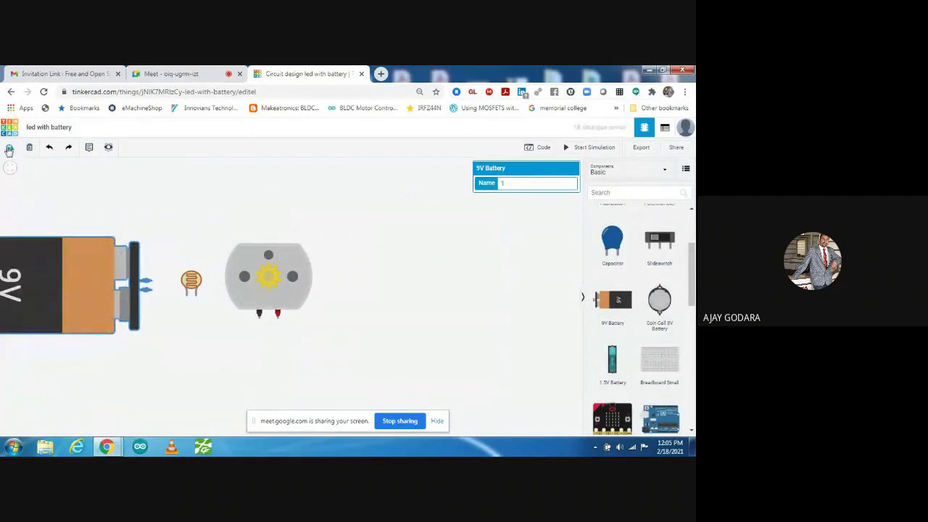
pyautogui.moveTo(81, 285); pyautogui.dragTo(94, 341)
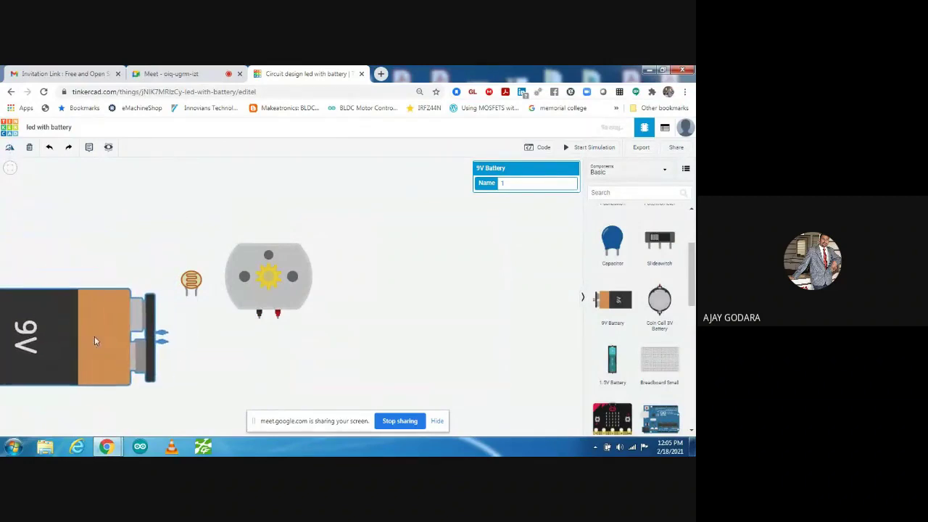
pyautogui.click(163, 332)
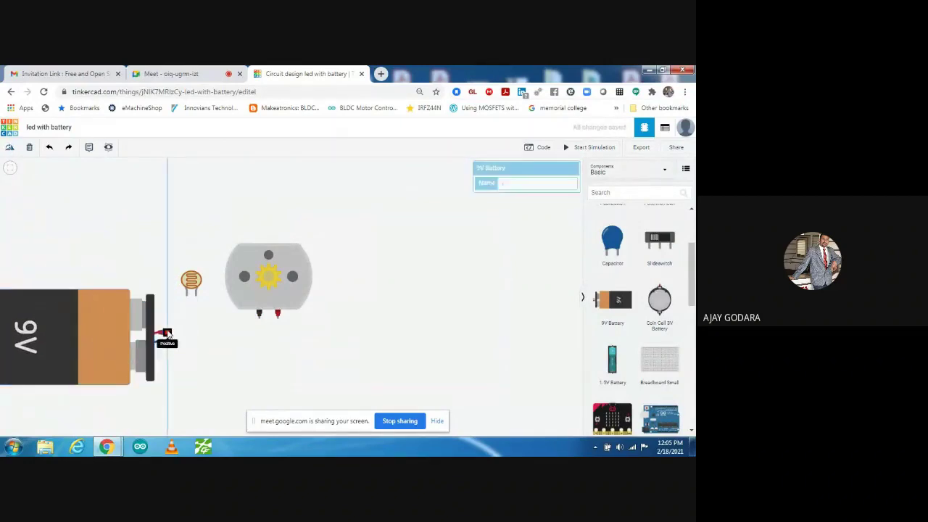
pyautogui.click(187, 297)
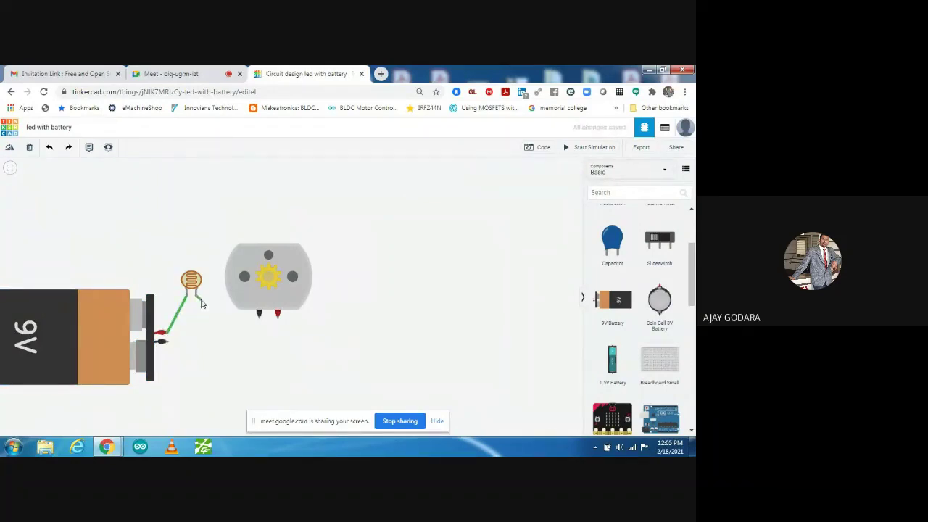
# - Wire the photoresistor to the motor's red terminal, and the motor's black terminal back to the battery
pyautogui.click(203, 305)
pyautogui.click(234, 342)
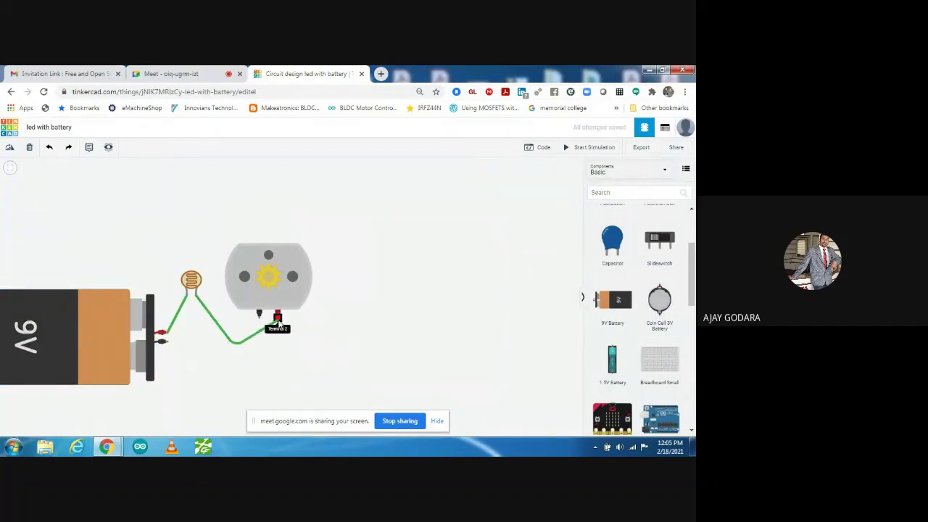
pyautogui.click(278, 319)
pyautogui.click(259, 313)
pyautogui.click(259, 350)
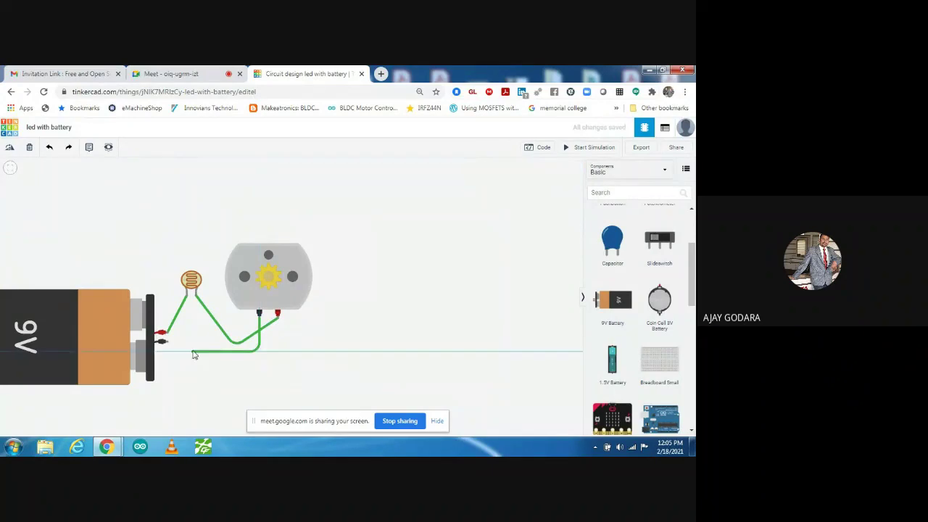
pyautogui.click(192, 352)
pyautogui.click(165, 344)
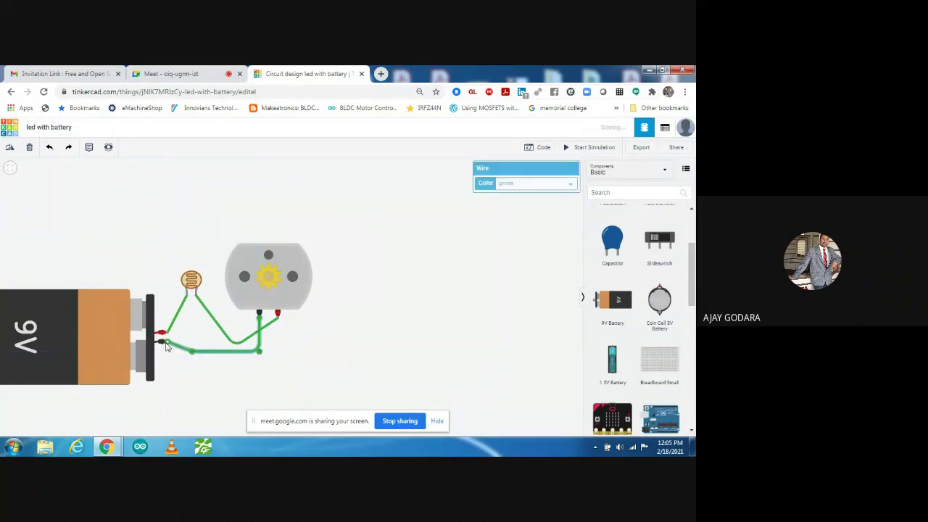
pyautogui.click(147, 263)
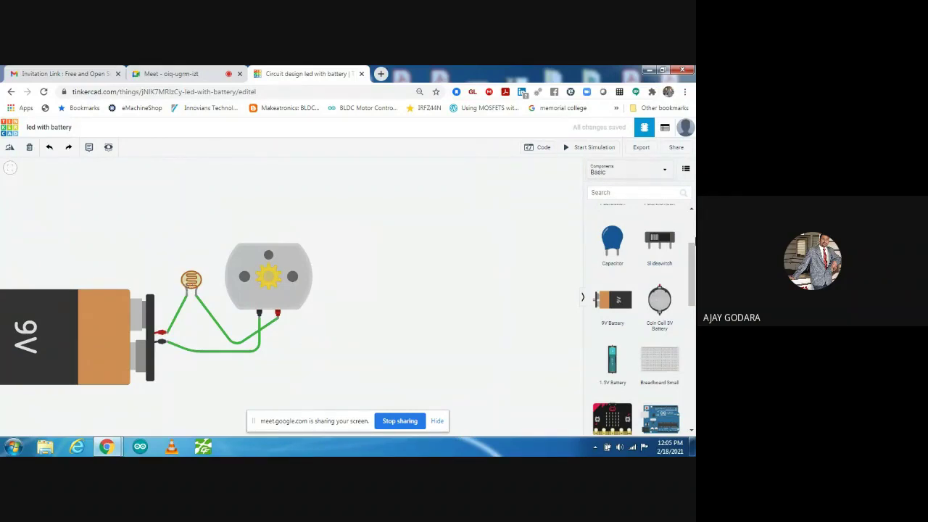
# - Start the simulation so the DC motor turns at 6 rpm
pyautogui.moveTo(694, 263); pyautogui.dragTo(692, 304)
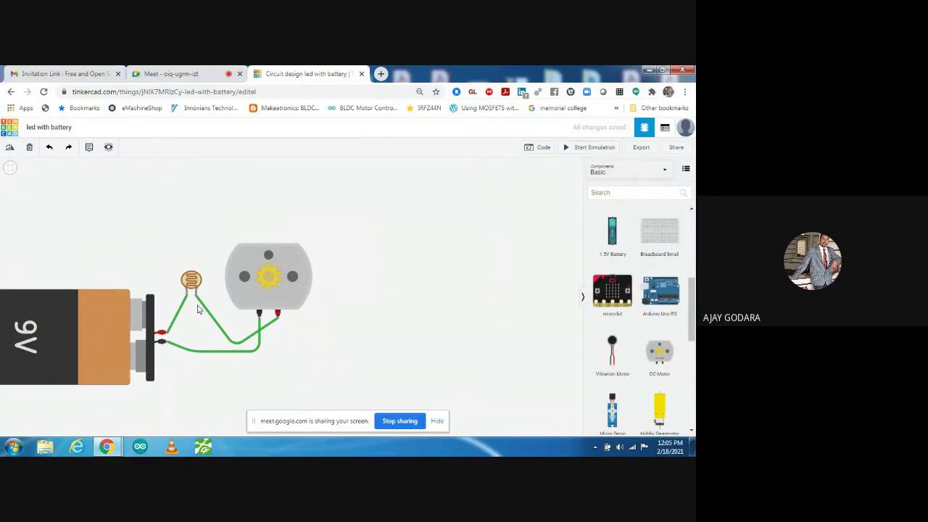
pyautogui.click(587, 147)
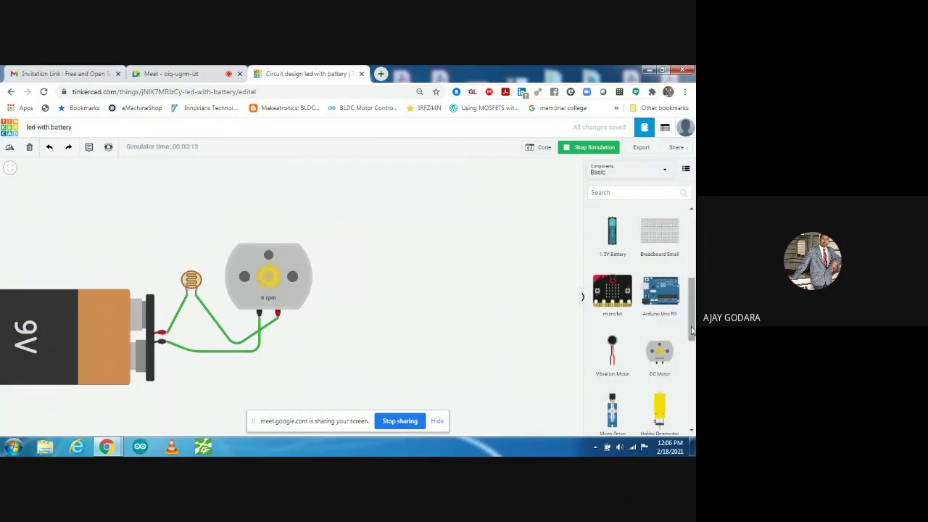
# - Add a second photoresistor and a multimeter beside it, starting a wire from the meter's black terminal
pyautogui.moveTo(691, 331); pyautogui.dragTo(691, 392)
pyautogui.moveTo(659, 305); pyautogui.dragTo(406, 247)
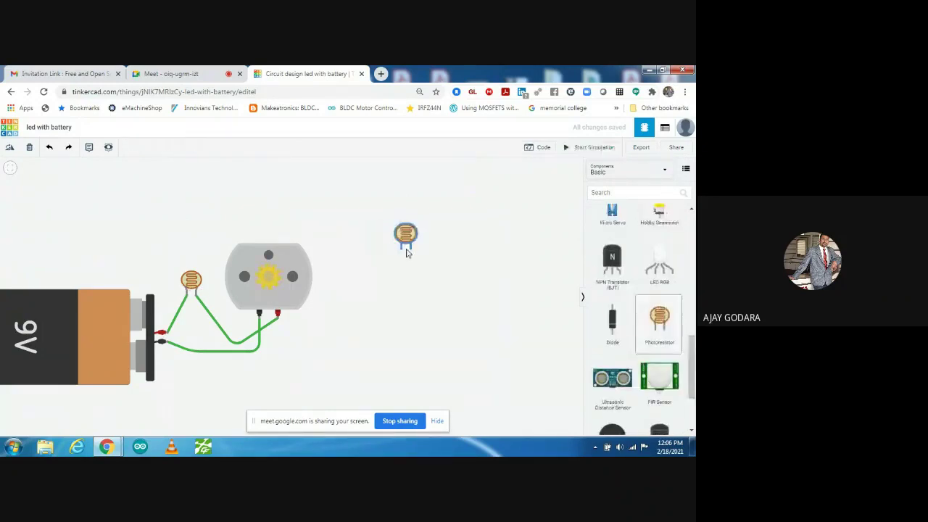
pyautogui.scroll(-1, 693, 371)
pyautogui.scroll(-2, 693, 371)
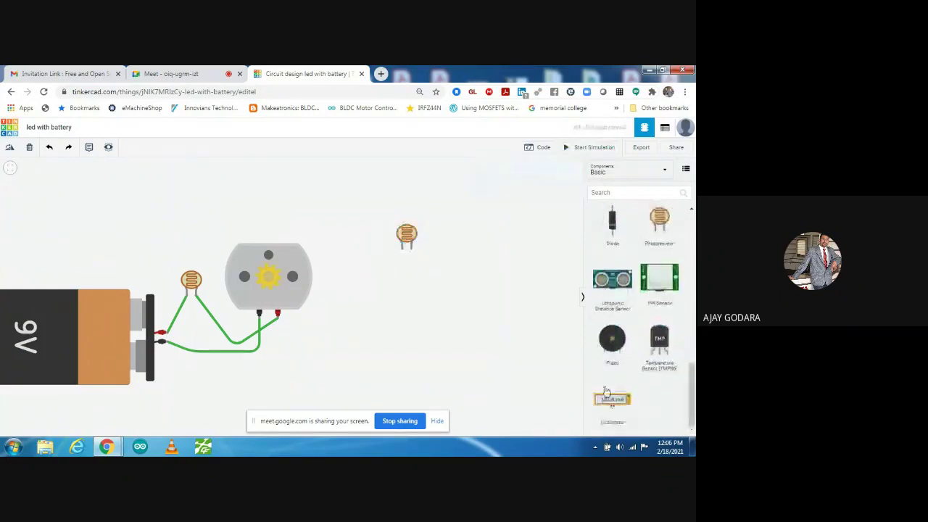
pyautogui.moveTo(612, 399); pyautogui.dragTo(421, 328)
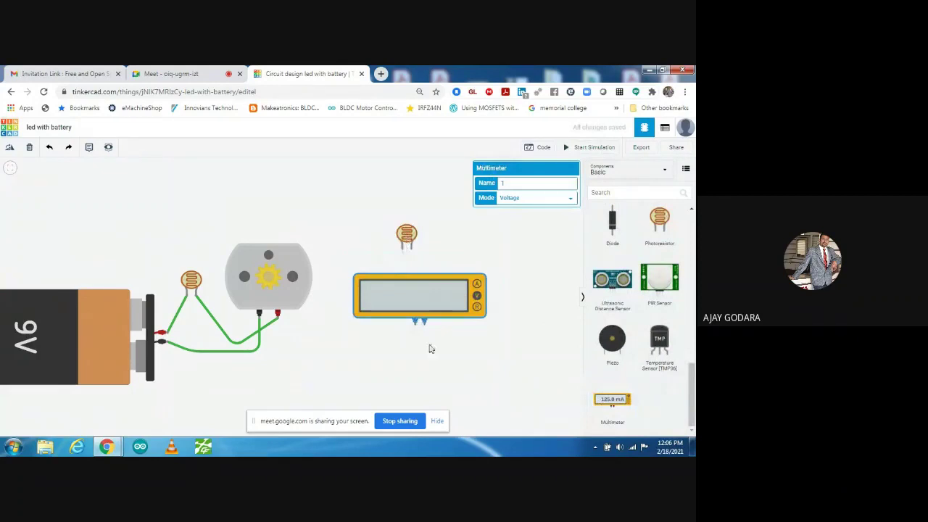
pyautogui.moveTo(426, 315); pyautogui.dragTo(505, 280)
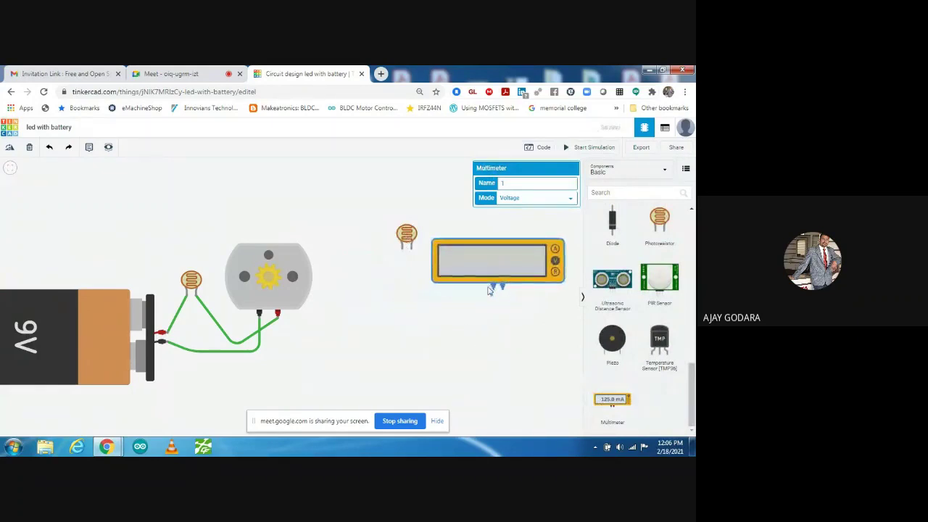
pyautogui.click(493, 285)
# - Wire the multimeter's black and red terminals to the photoresistor's legs and simulate, reading 0.00 V
pyautogui.click(367, 309)
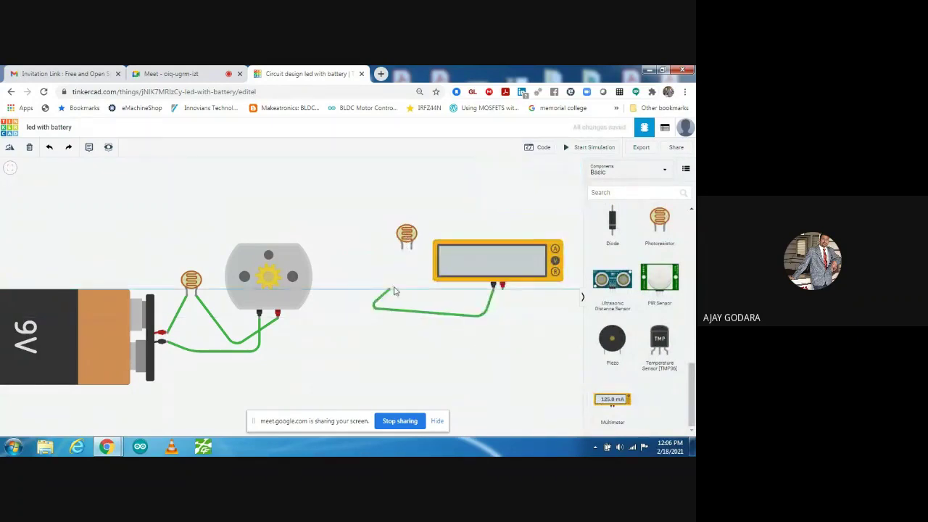
pyautogui.click(403, 251)
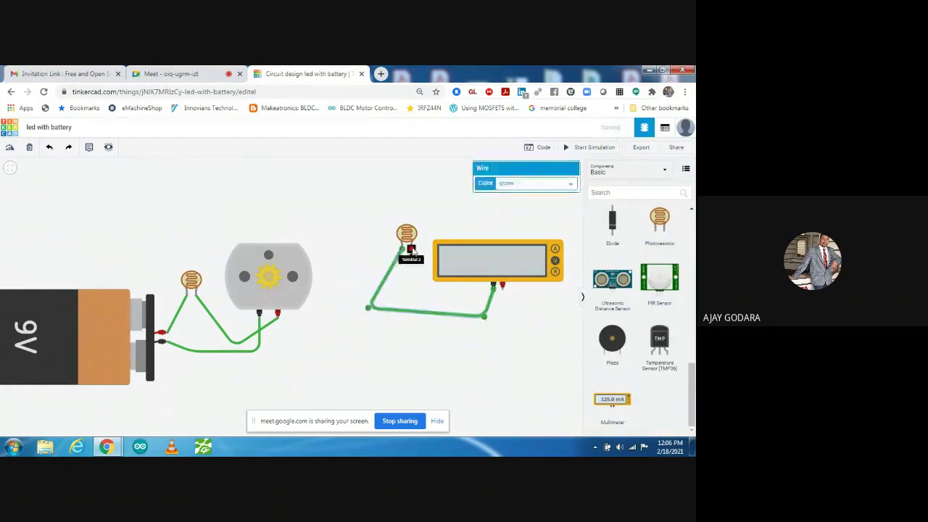
pyautogui.click(411, 250)
pyautogui.click(459, 344)
pyautogui.click(509, 324)
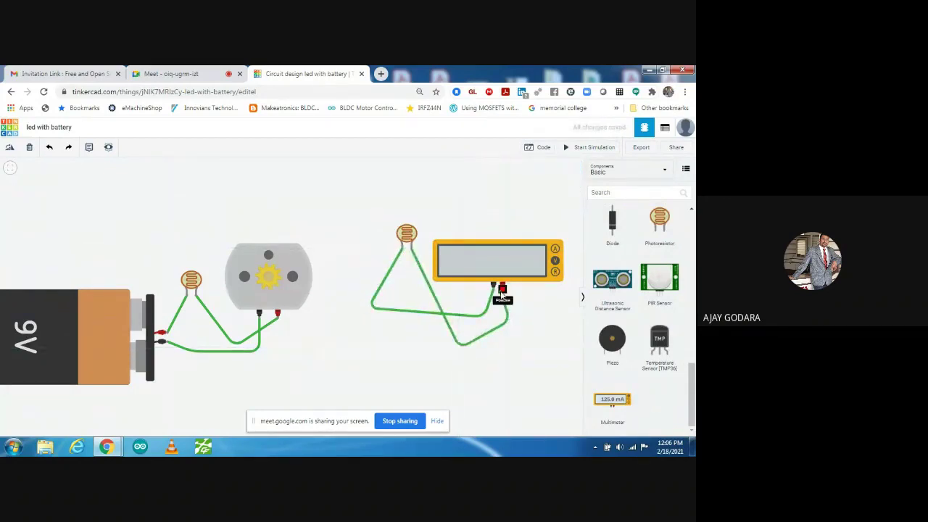
pyautogui.click(501, 285)
pyautogui.click(499, 218)
pyautogui.click(588, 147)
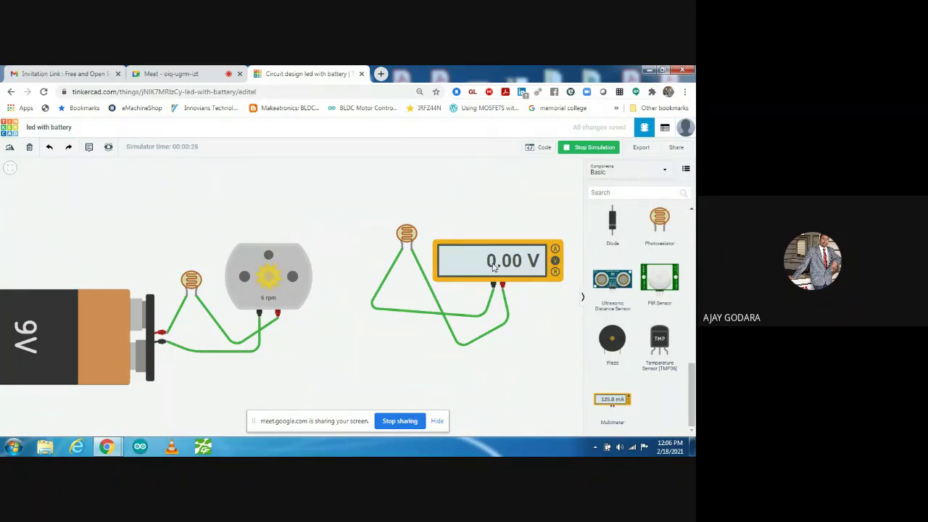
# - Try the photoresistor's light slider, then switch the multimeter's mode to Resistance
pyautogui.click(407, 235)
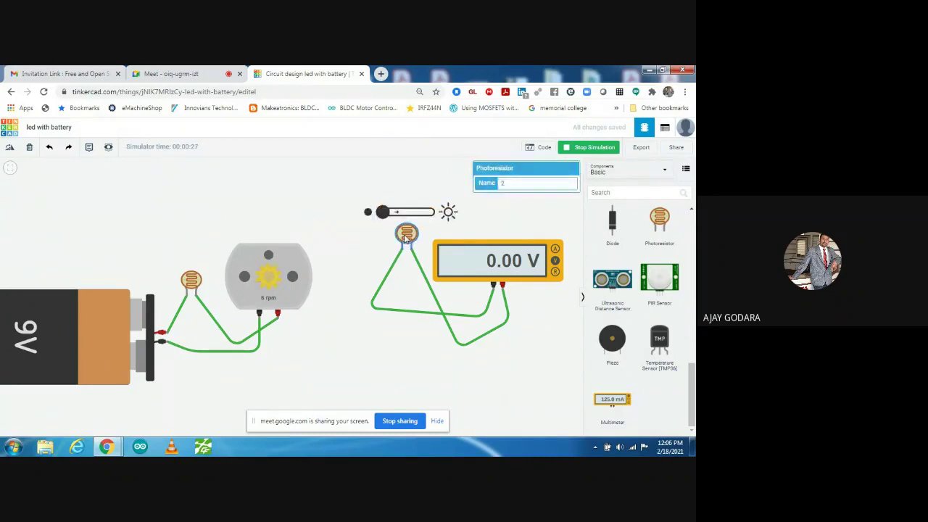
pyautogui.click(455, 229)
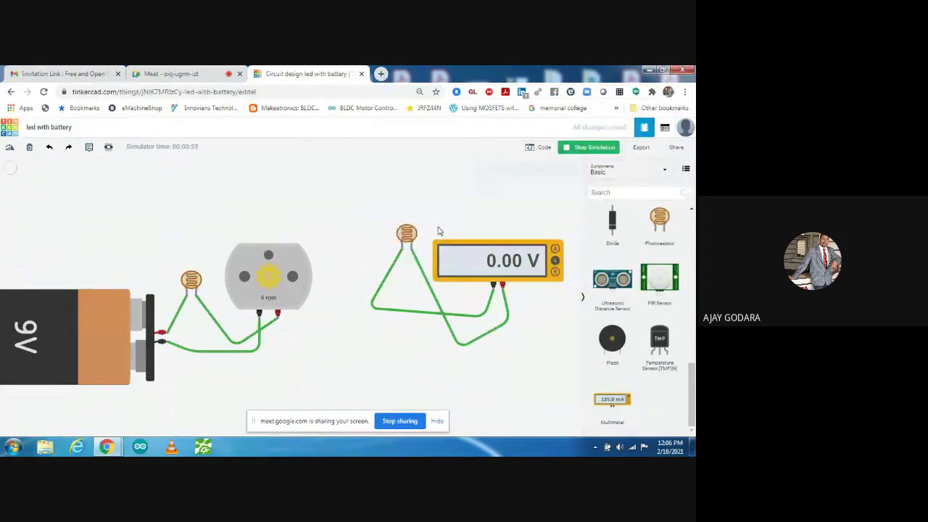
pyautogui.click(410, 236)
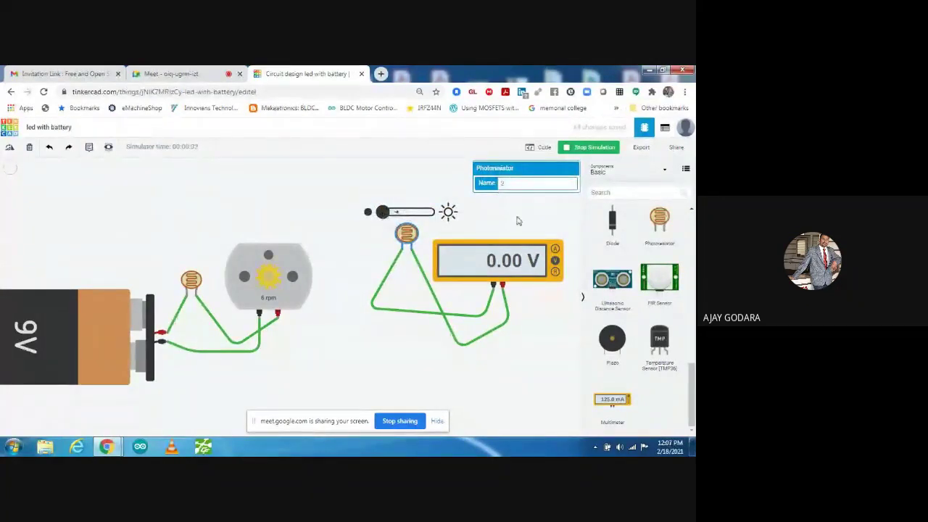
pyautogui.click(492, 224)
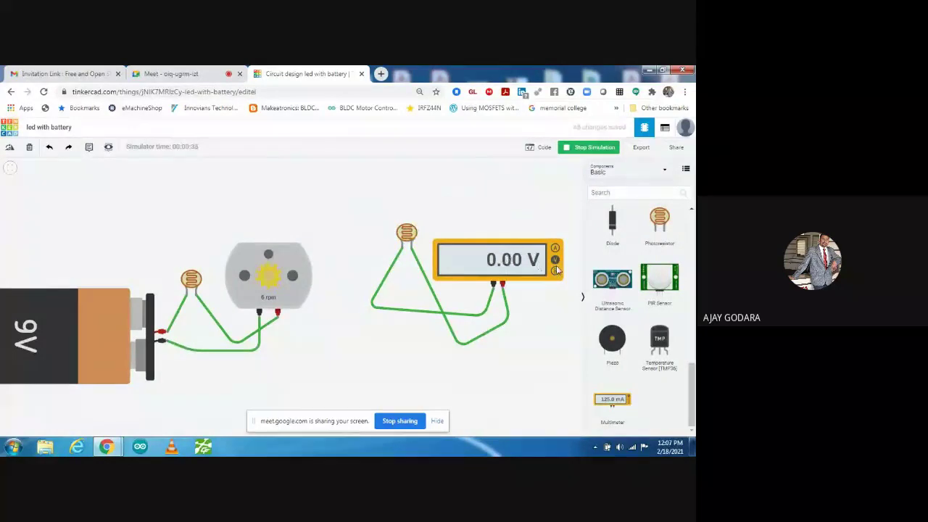
pyautogui.click(407, 232)
pyautogui.moveTo(384, 211); pyautogui.dragTo(382, 211)
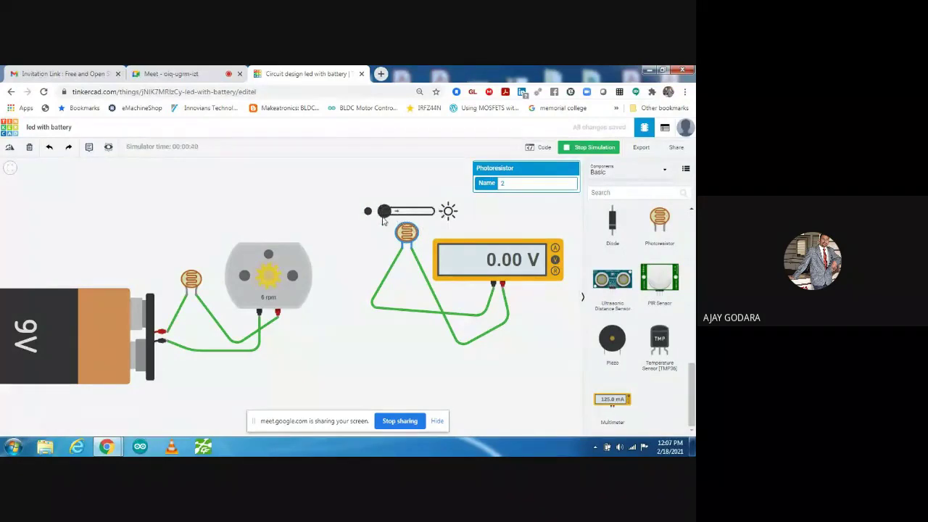
pyautogui.click(522, 257)
pyautogui.click(555, 271)
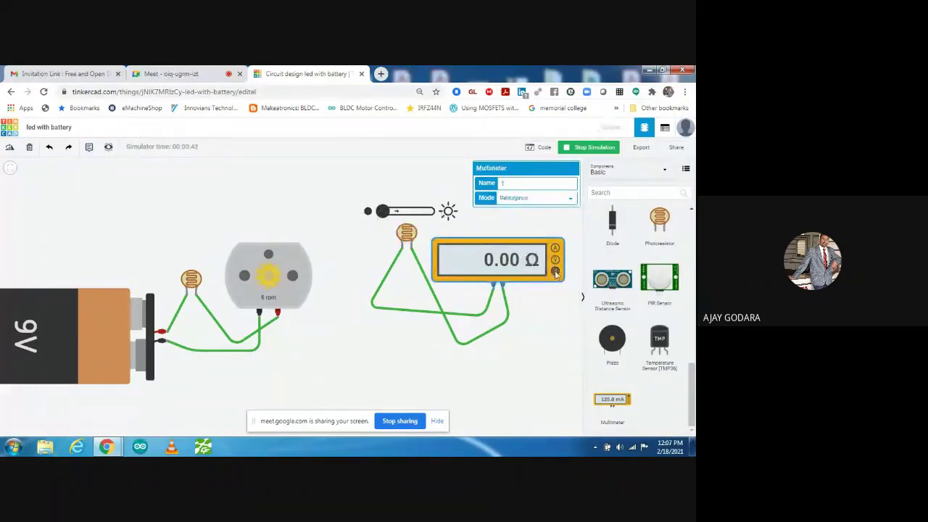
pyautogui.click(526, 307)
# - Sweep the photoresistor's light between bright and dark, watching resistance move between 506 Ω and 180 kΩ
pyautogui.click(408, 232)
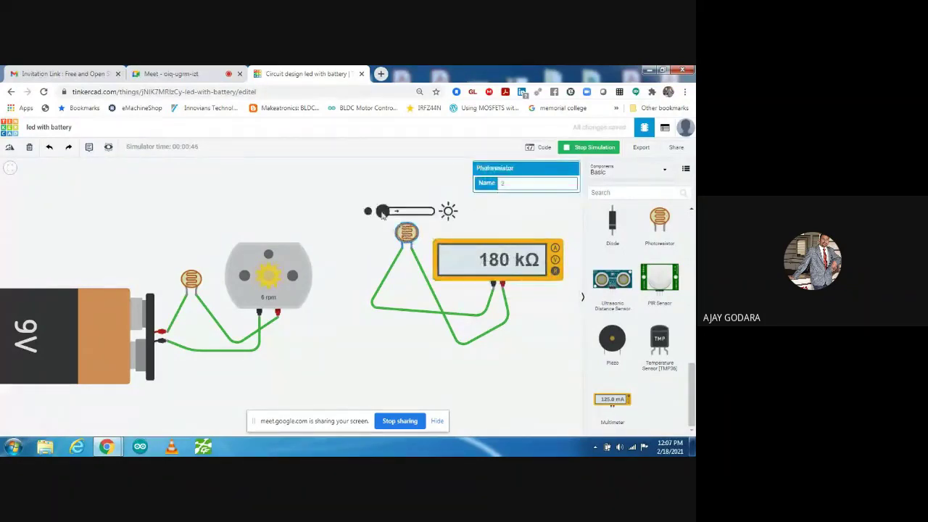
pyautogui.moveTo(382, 212); pyautogui.dragTo(439, 221)
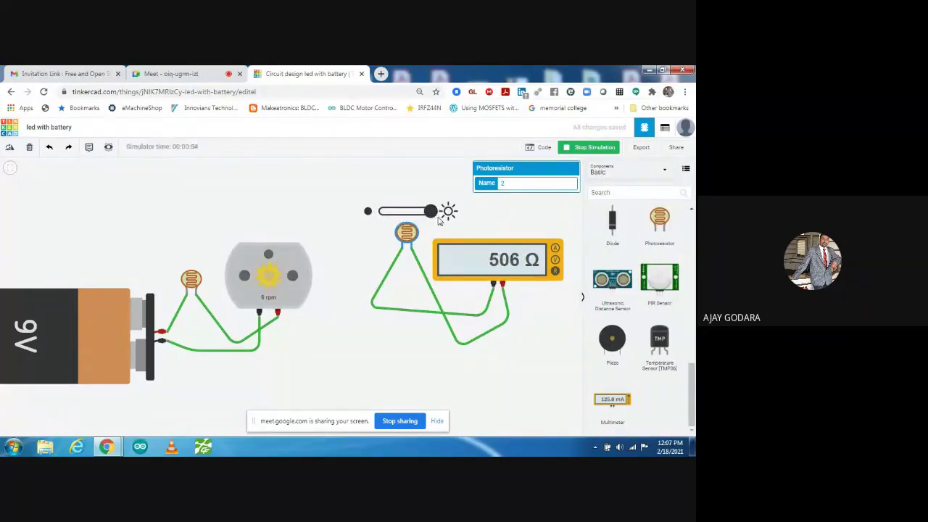
pyautogui.moveTo(439, 221); pyautogui.dragTo(383, 222)
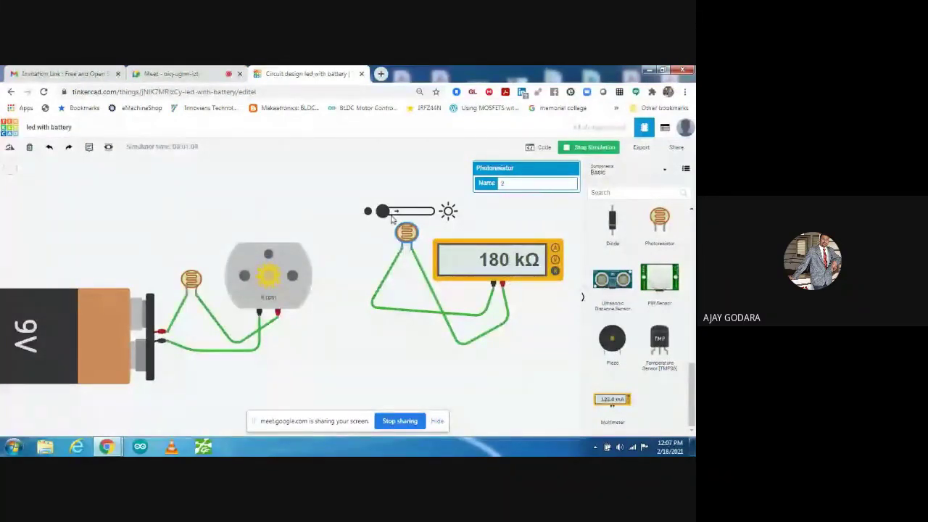
pyautogui.moveTo(382, 211); pyautogui.dragTo(435, 211)
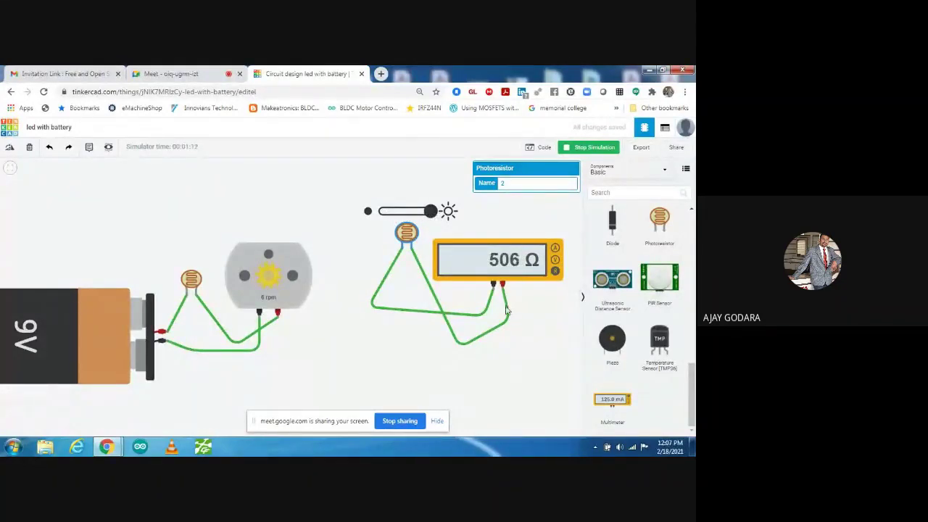
pyautogui.click(479, 231)
pyautogui.click(408, 234)
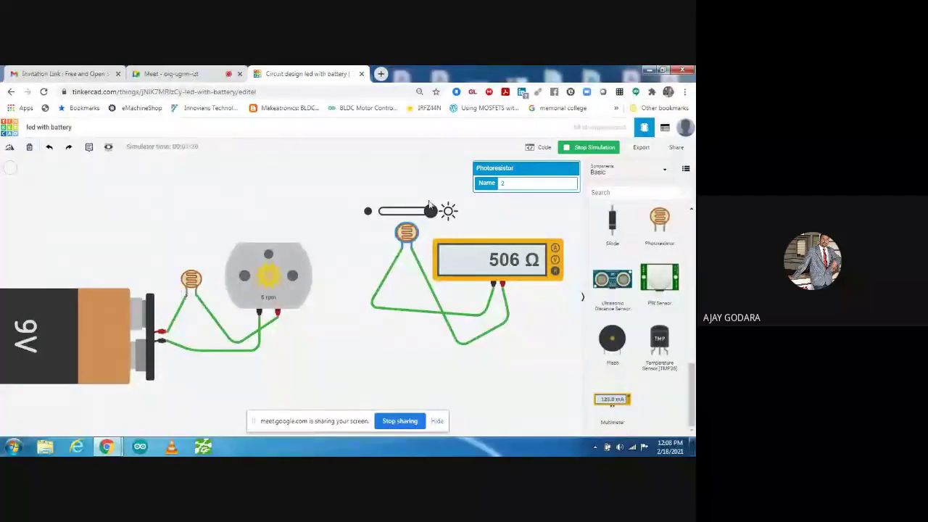
pyautogui.moveTo(431, 210); pyautogui.dragTo(367, 211)
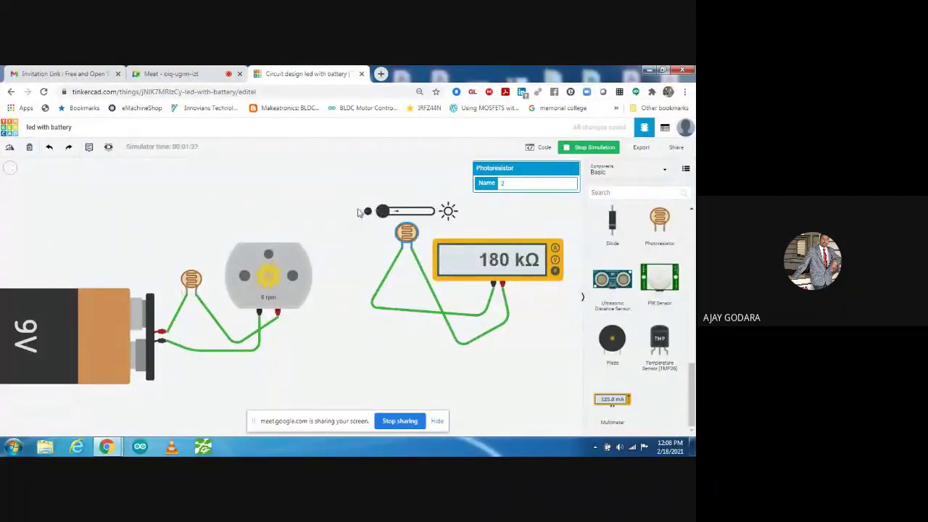
pyautogui.click(336, 243)
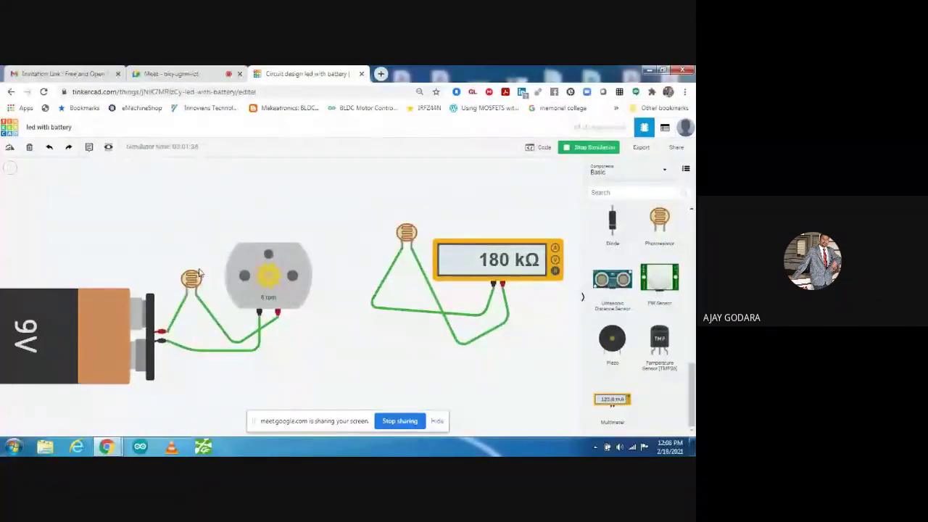
# - Brighten the motor circuit's photoresistor to spin the motor up to 1973 rpm, then dim it to 6 rpm
pyautogui.scroll(2, 275, 295)
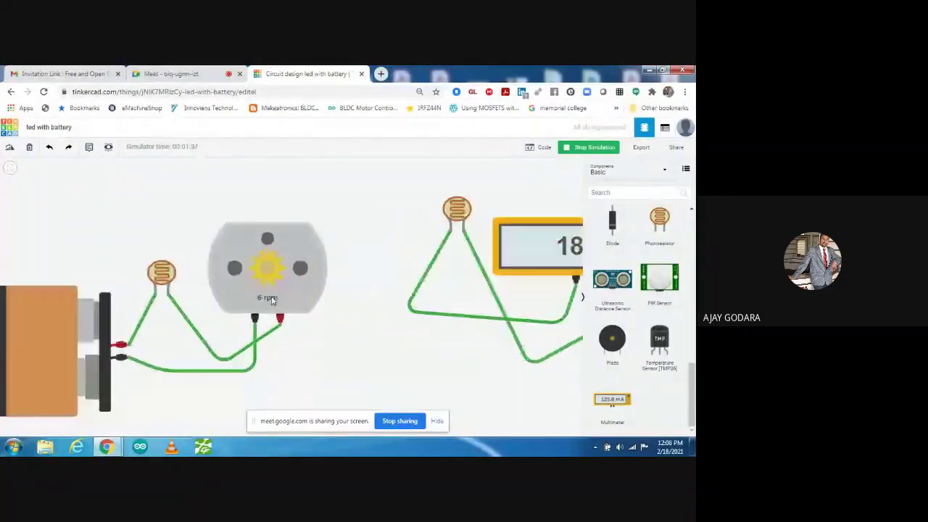
pyautogui.scroll(2, 272, 300)
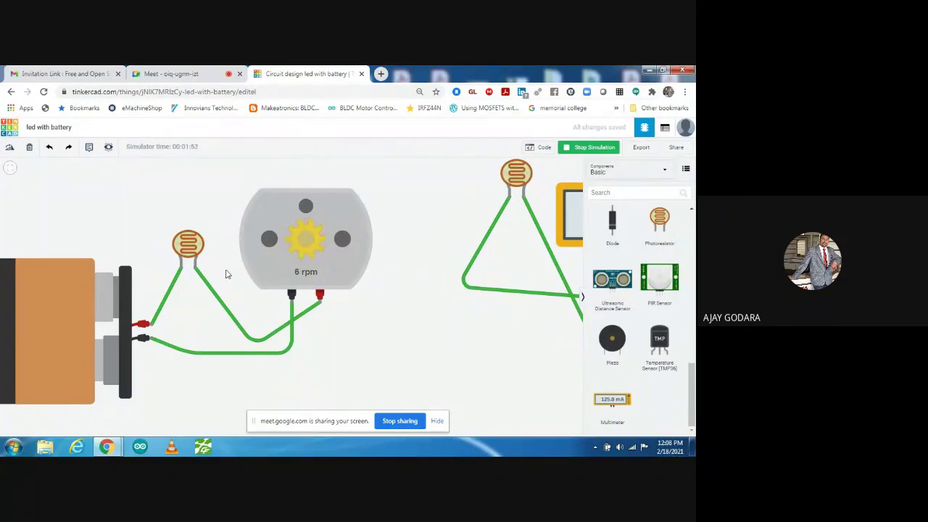
pyautogui.click(193, 246)
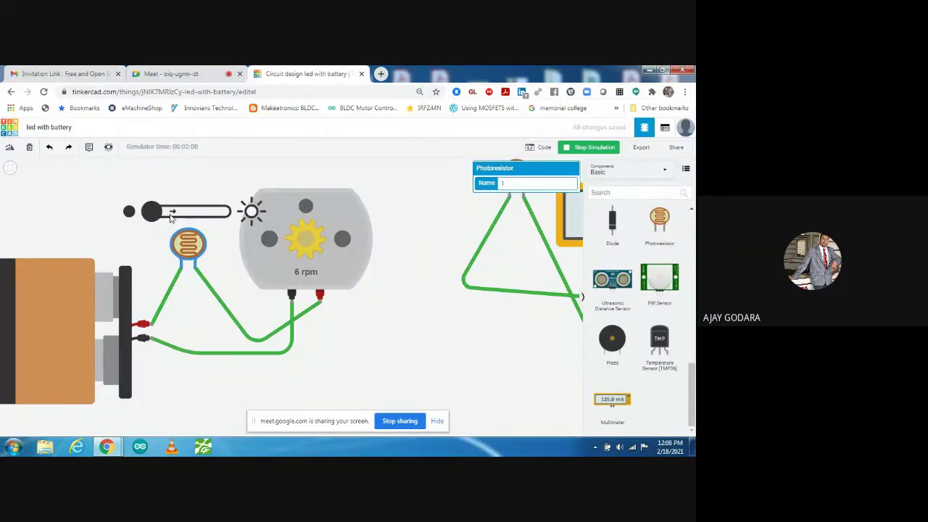
pyautogui.moveTo(152, 217); pyautogui.dragTo(191, 221)
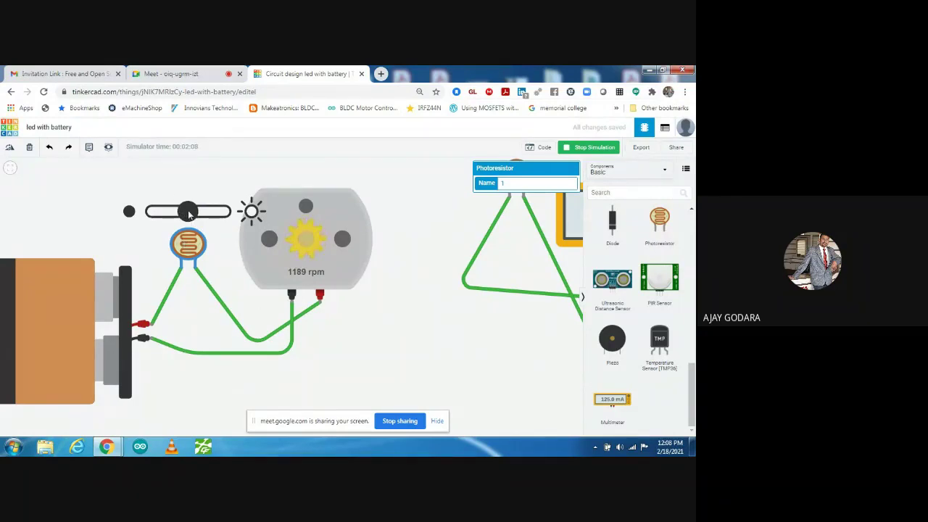
pyautogui.moveTo(190, 211); pyautogui.dragTo(226, 215)
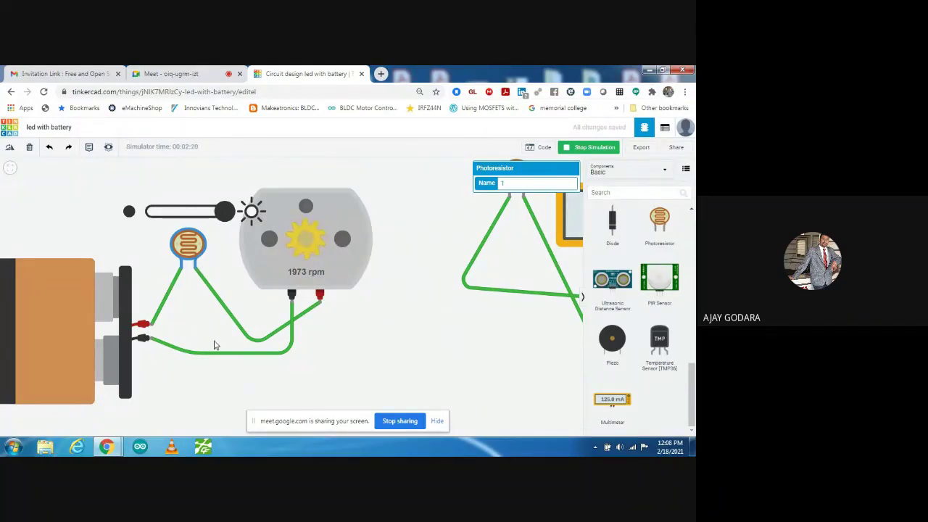
pyautogui.click(237, 301)
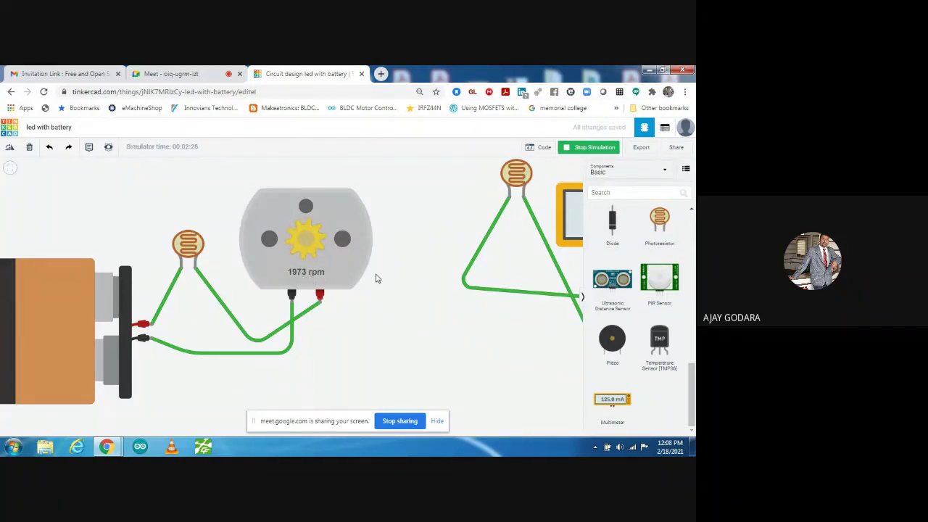
pyautogui.click(188, 247)
pyautogui.moveTo(187, 211); pyautogui.dragTo(151, 212)
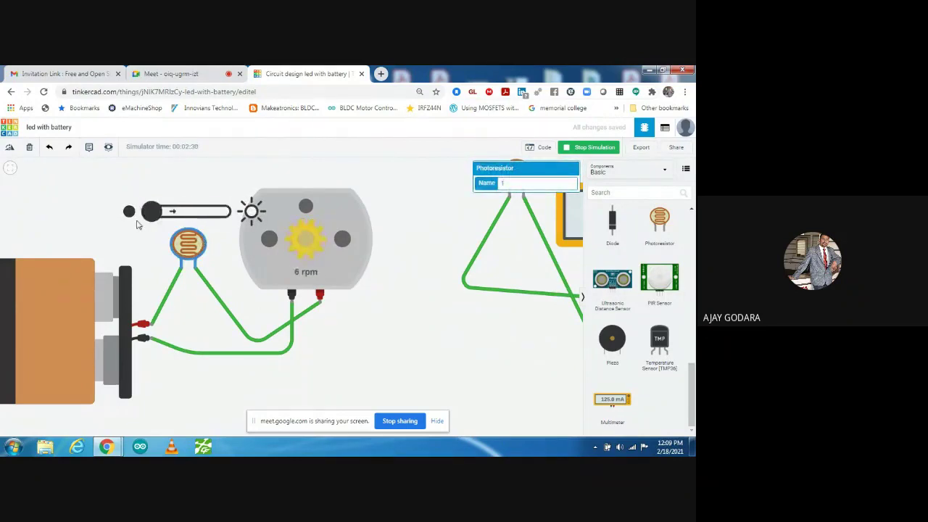
pyautogui.click(427, 295)
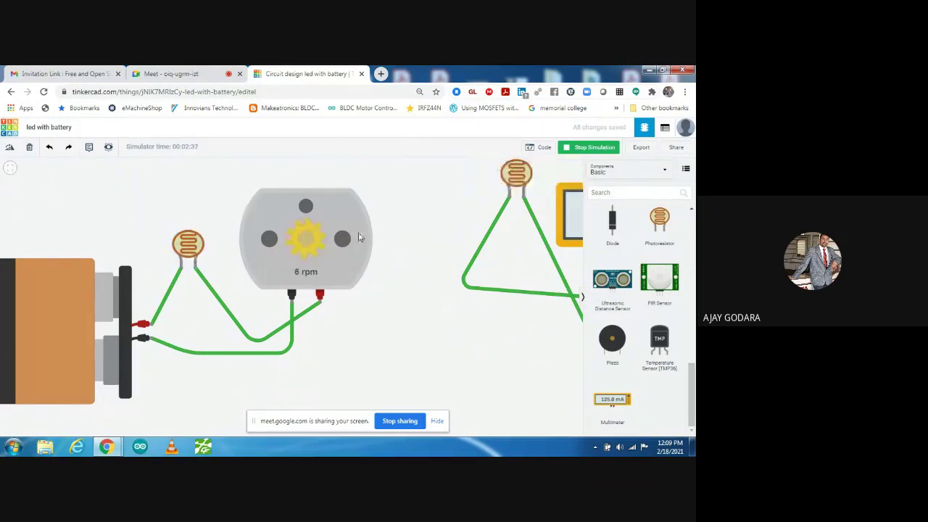
# - Delete the right-hand test photoresistor and retitle the design 'motor speed control'
pyautogui.click(515, 173)
pyautogui.press('Delete')
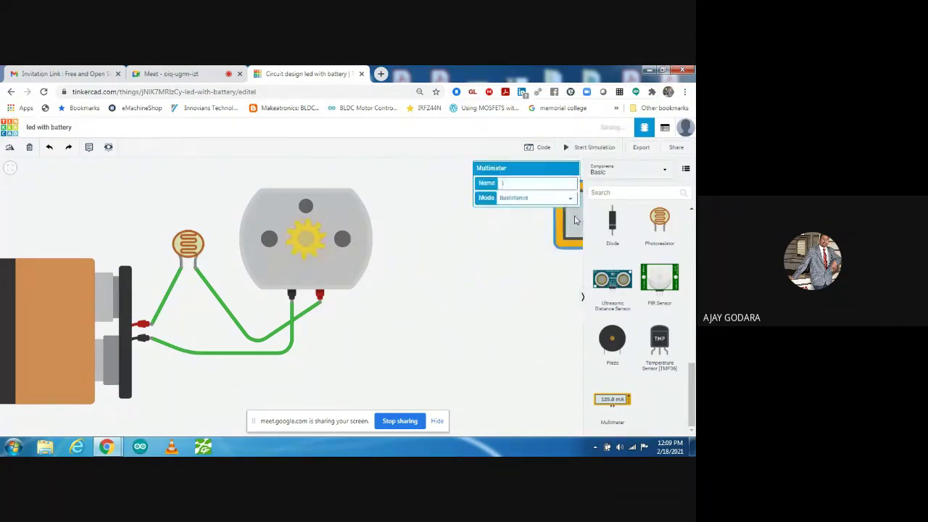
pyautogui.click(68, 126)
pyautogui.press('BackSpace')
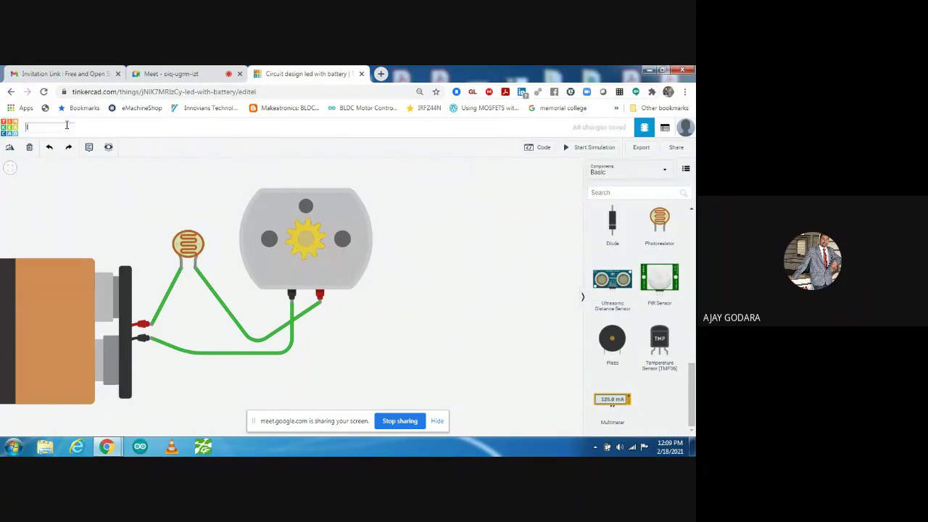
pyautogui.write('motor spee')
pyautogui.write('d control')
pyautogui.press('Escape')
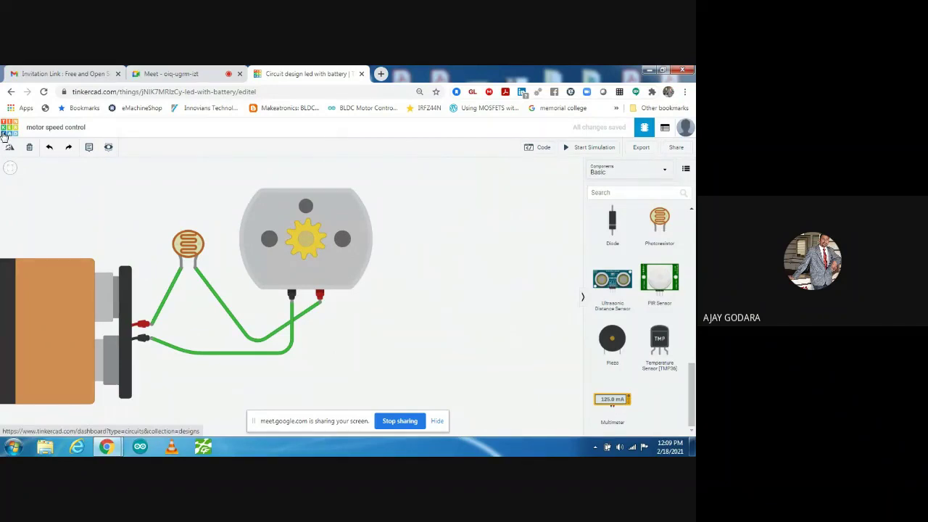
# - From the dashboard, create a new blank circuit, which opens as Cool Bruticus-Tumelo
pyautogui.click(7, 133)
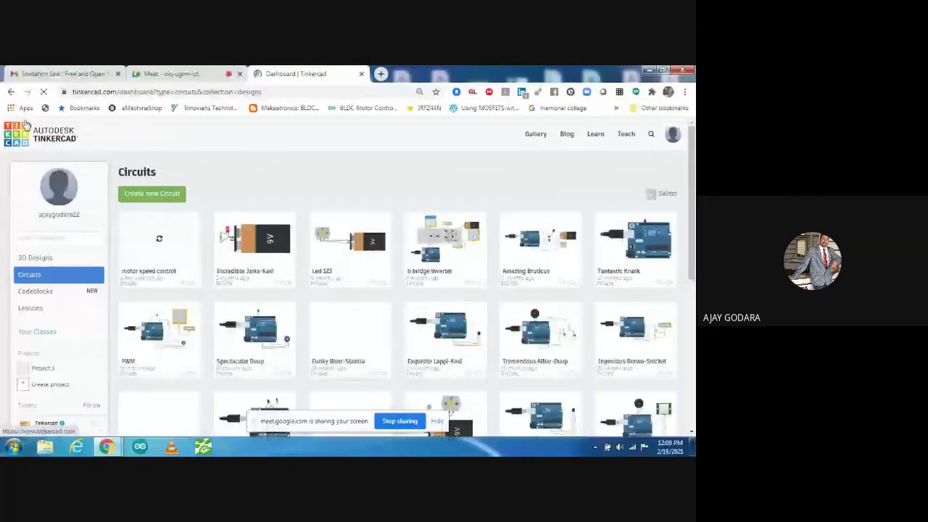
pyautogui.click(154, 201)
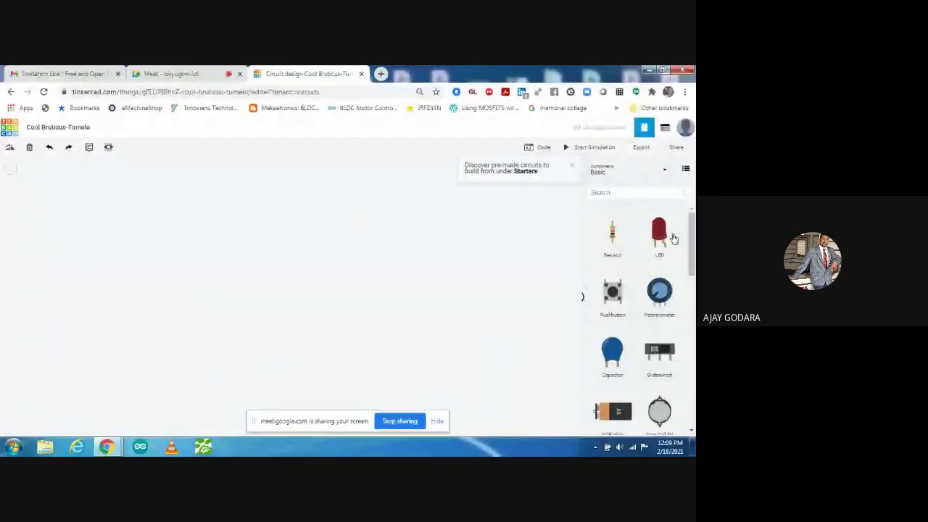
# - Add an Arduino Uno R3 from the Components panel to the new circuit, then switch to the Google Meet tab
pyautogui.moveTo(692, 241); pyautogui.dragTo(694, 274)
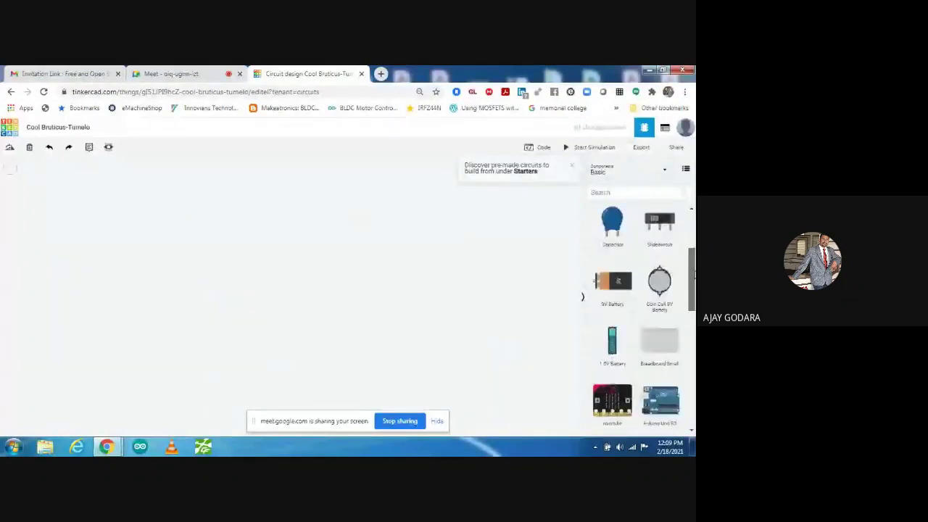
pyautogui.scroll(-3, 615, 269)
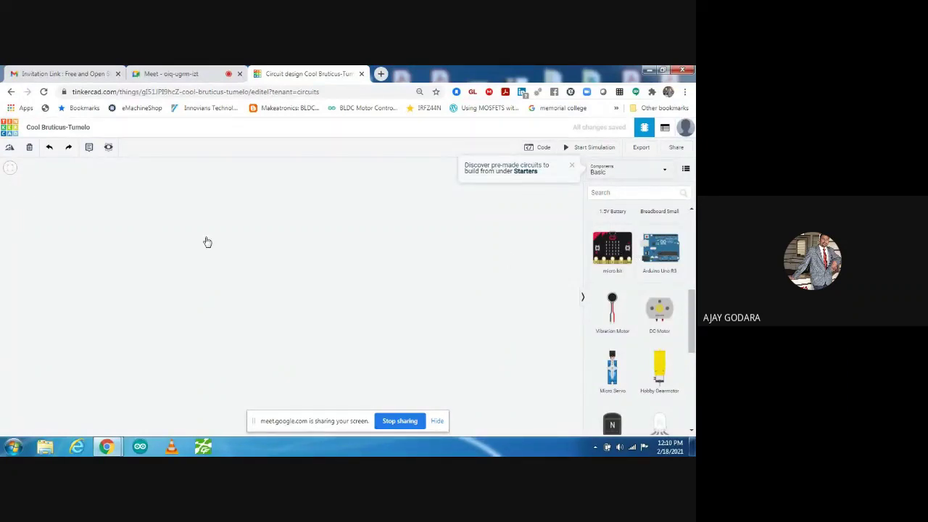
pyautogui.click(256, 259)
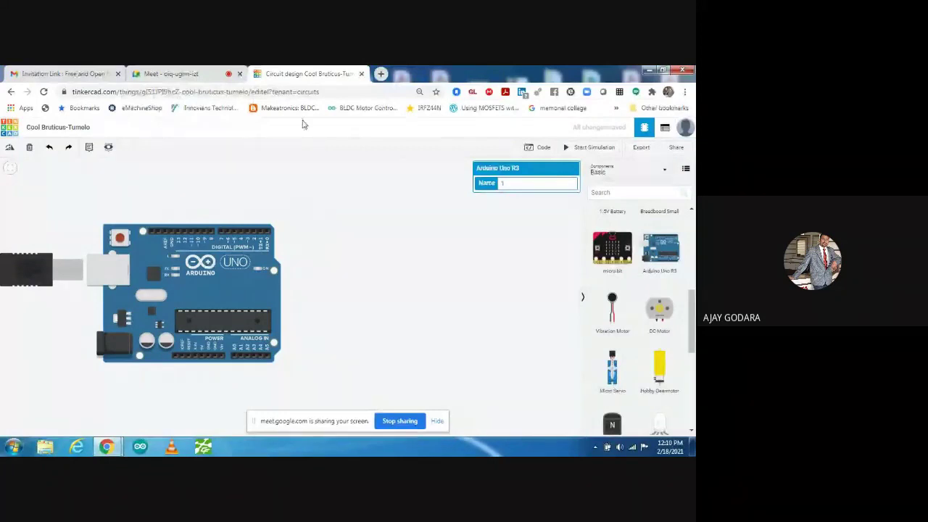
pyautogui.click(187, 74)
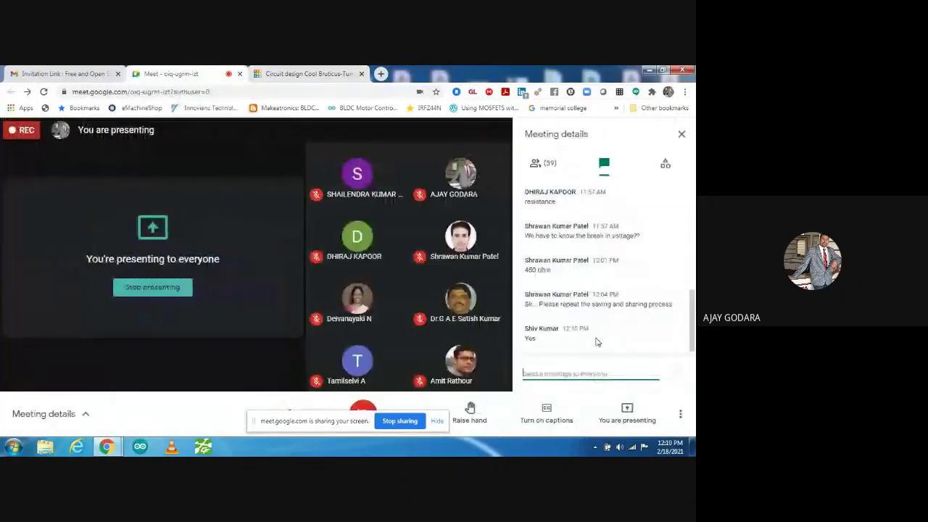
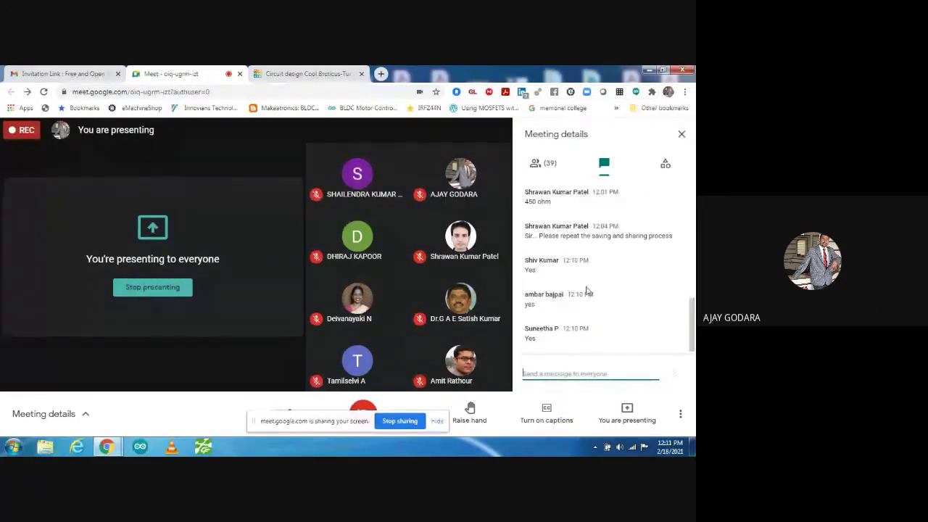
# - Switch to the 'Circuit design Cool Bruticus-Tumelo' Tinkercad tab
pyautogui.click(297, 76)
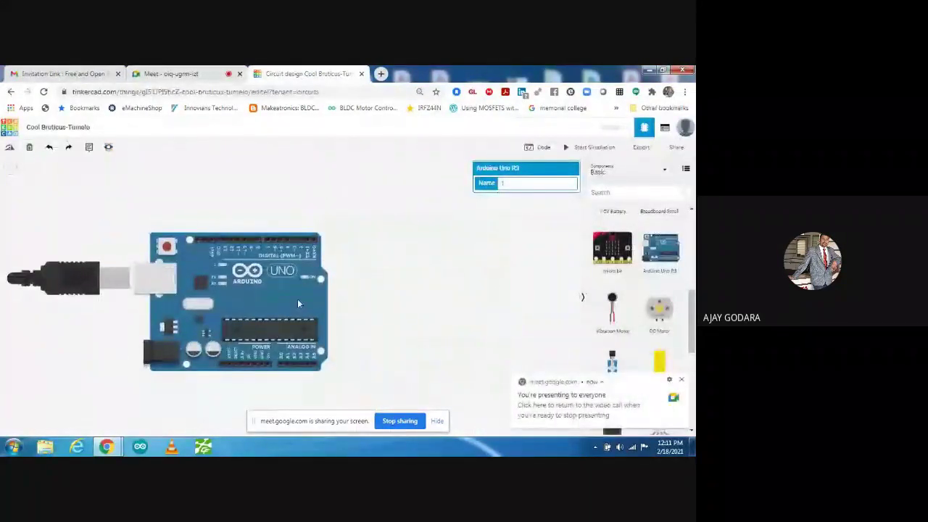
# - Nudge the Arduino Uno R3 board a little to the right and down on the canvas
pyautogui.scroll(2, 298, 299)
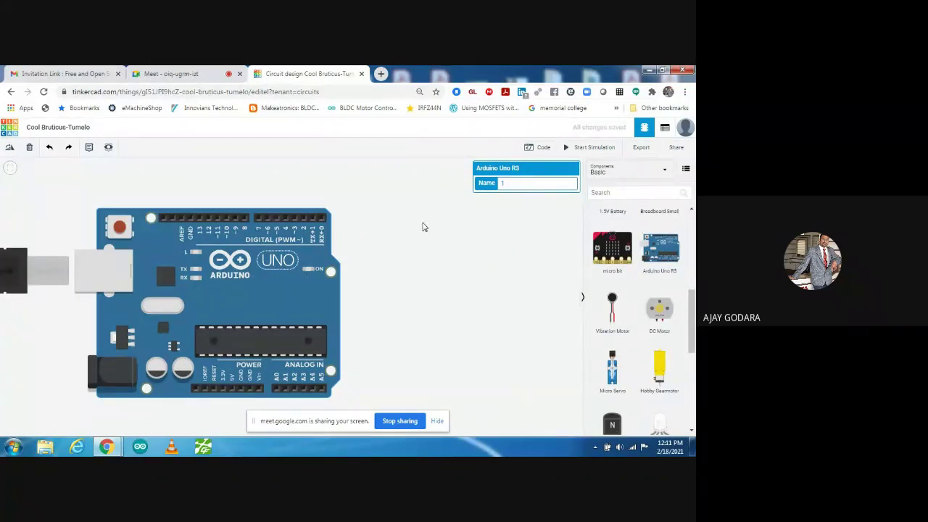
pyautogui.click(418, 245)
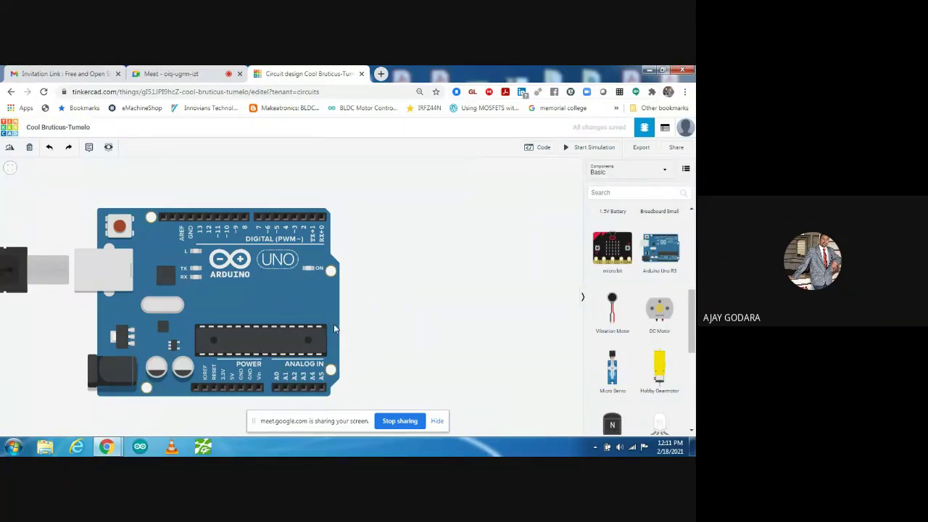
pyautogui.hotkey('ctrl', 'z')
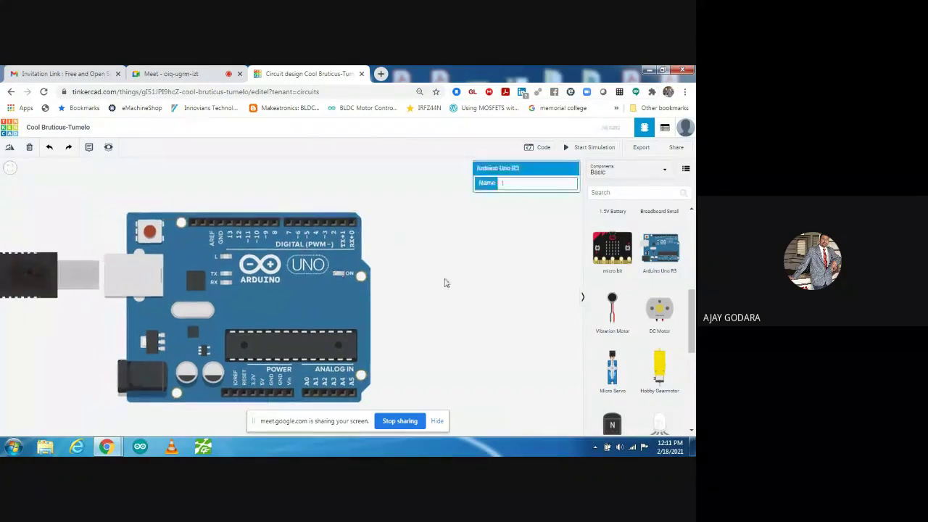
pyautogui.click(446, 283)
pyautogui.hotkey('ctrl', 'z')
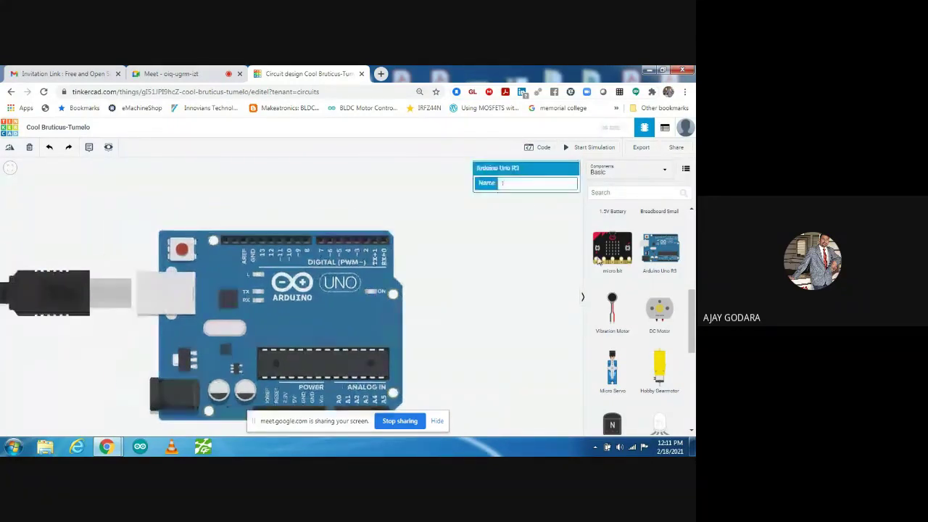
pyautogui.scroll(5, 598, 262)
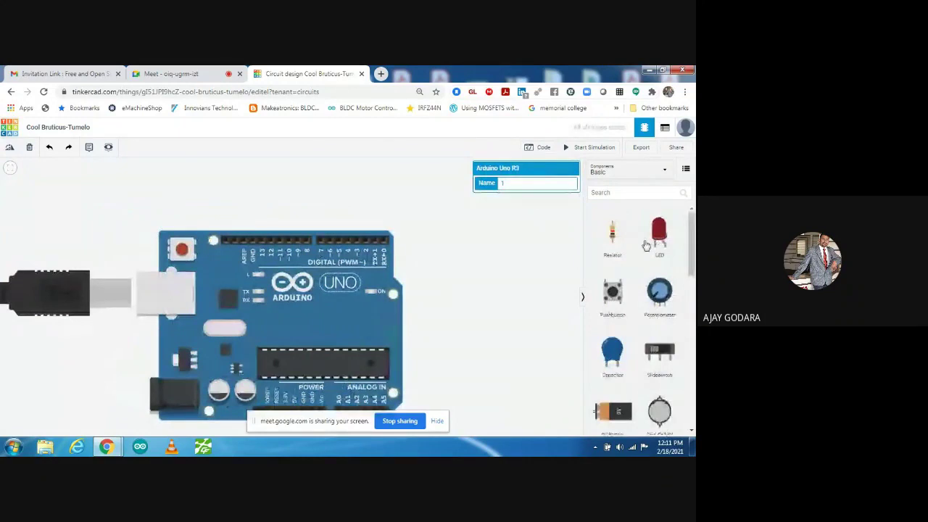
# - Place an LED above the board, wire its cathode to GND and anode to pin 13, and start the simulation
pyautogui.moveTo(647, 245)
pyautogui.mouseDown()
pyautogui.moveTo(325, 205)
pyautogui.moveTo(249, 210)
pyautogui.mouseUp()
pyautogui.click(246, 211)
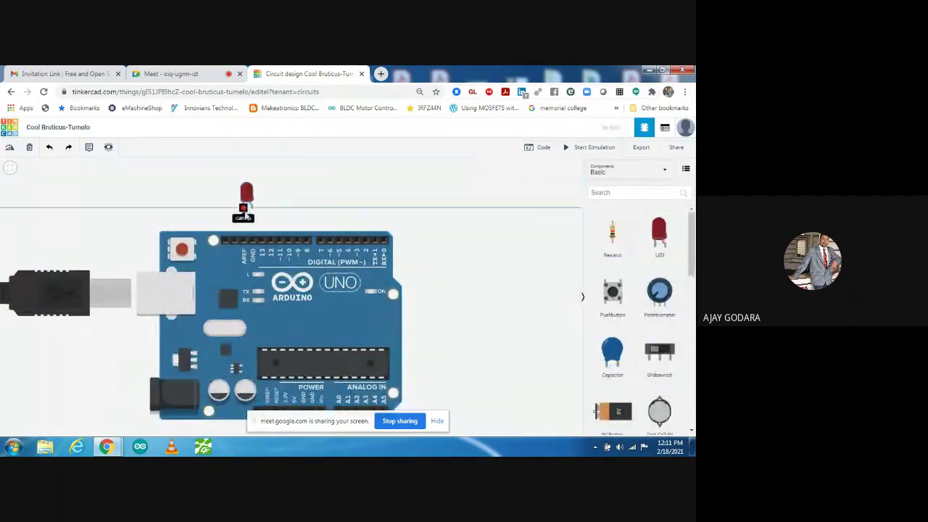
pyautogui.click(251, 241)
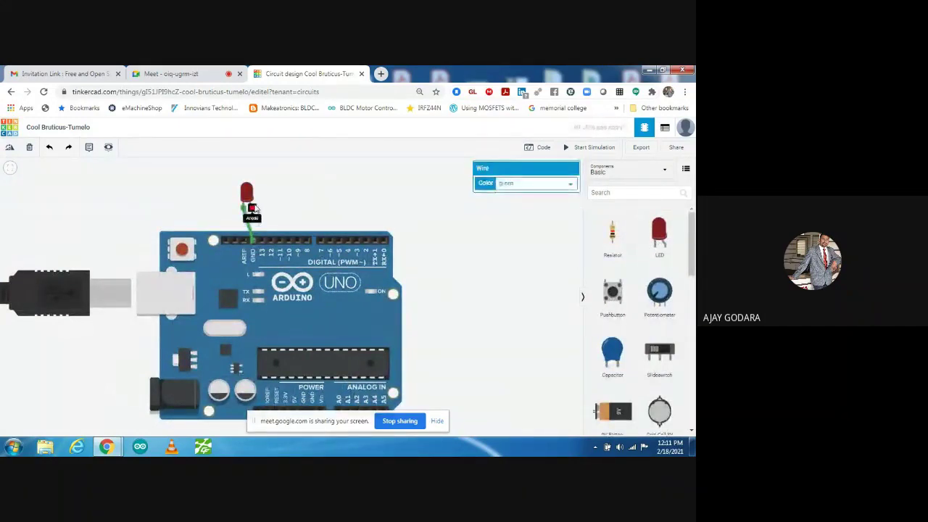
pyautogui.click(250, 209)
pyautogui.click(264, 241)
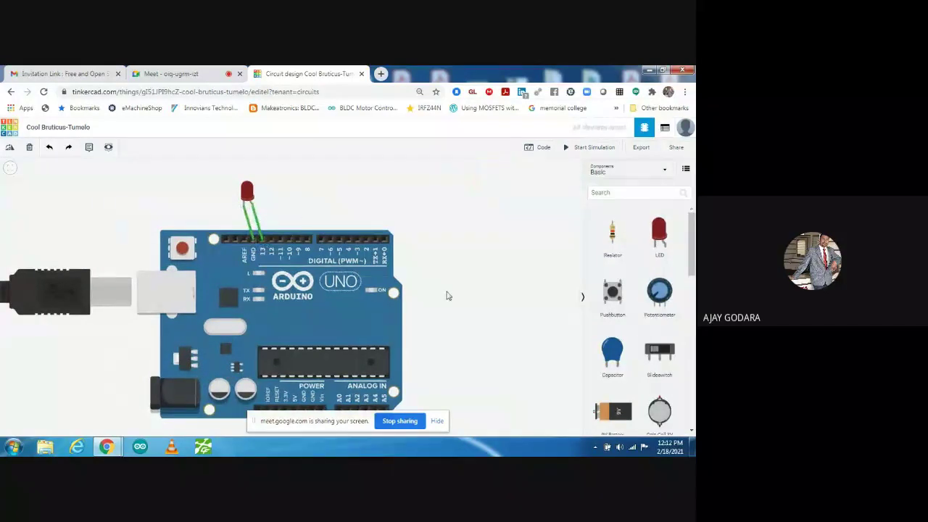
pyautogui.click(588, 148)
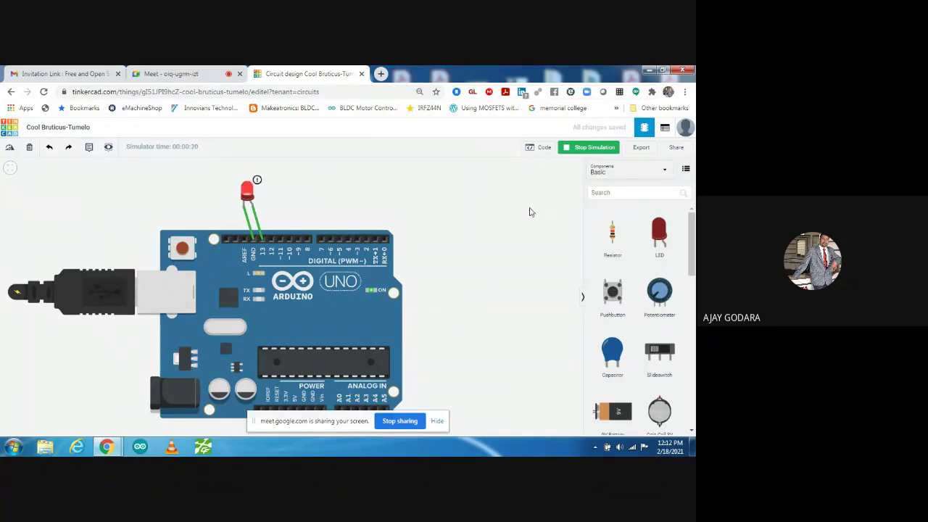
# - Show the Blocks code editor with the default built-in LED blink program
pyautogui.click(539, 147)
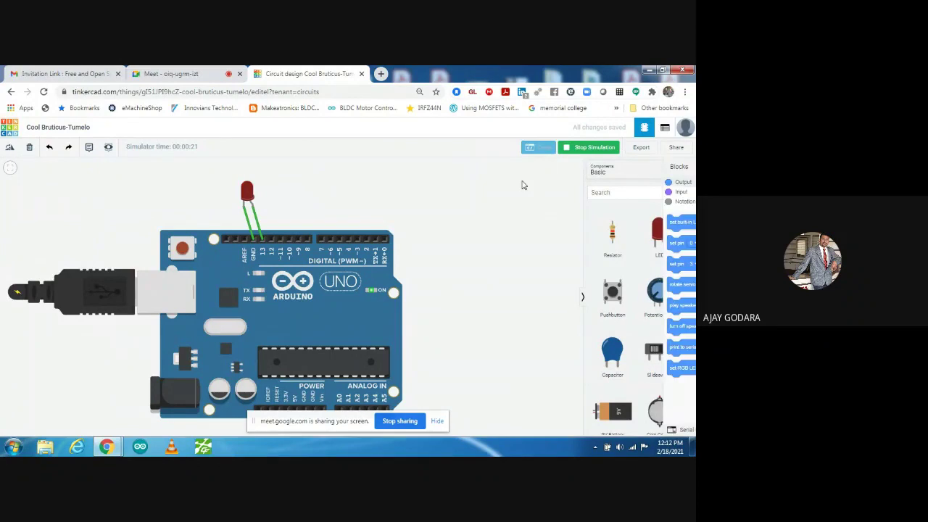
pyautogui.moveTo(620, 276); pyautogui.dragTo(591, 258)
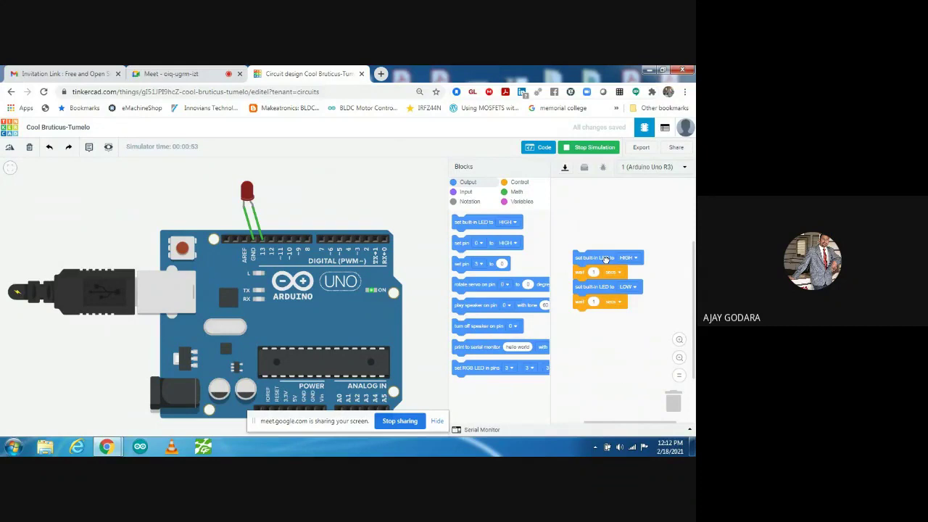
# - Drag the default blink block stack into the trash to empty the workspace
pyautogui.moveTo(606, 259); pyautogui.dragTo(685, 401)
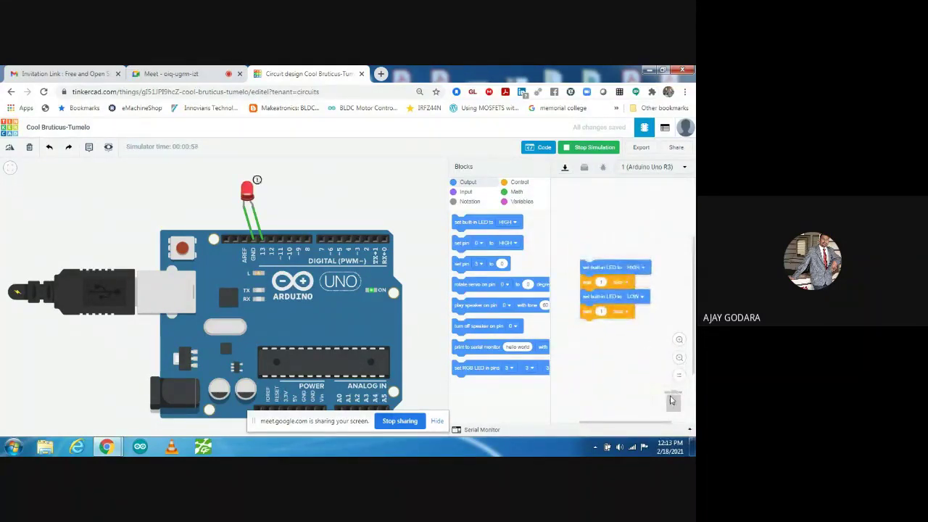
pyautogui.moveTo(606, 267); pyautogui.dragTo(674, 399)
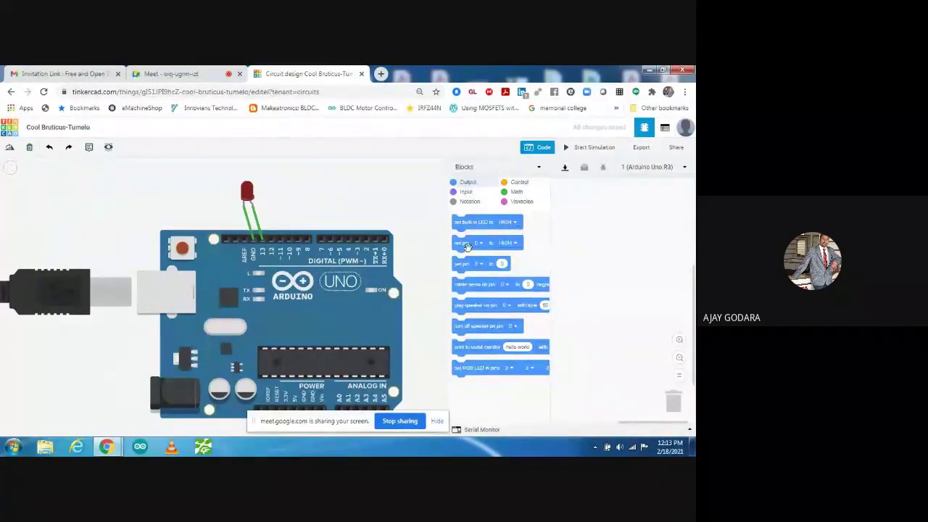
# - Build a 'set pin 13 to HIGH' block followed by a 'wait 1 secs' block
pyautogui.moveTo(468, 244); pyautogui.dragTo(596, 229)
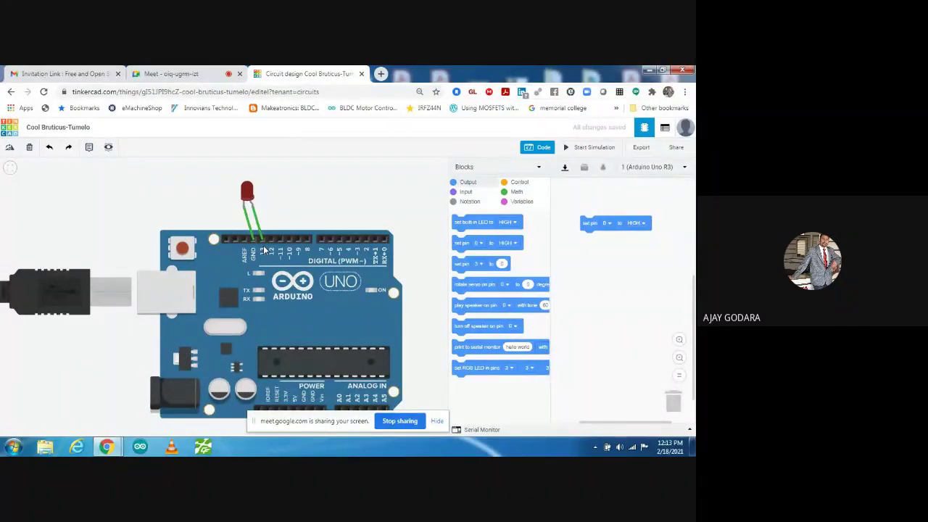
pyautogui.click(607, 224)
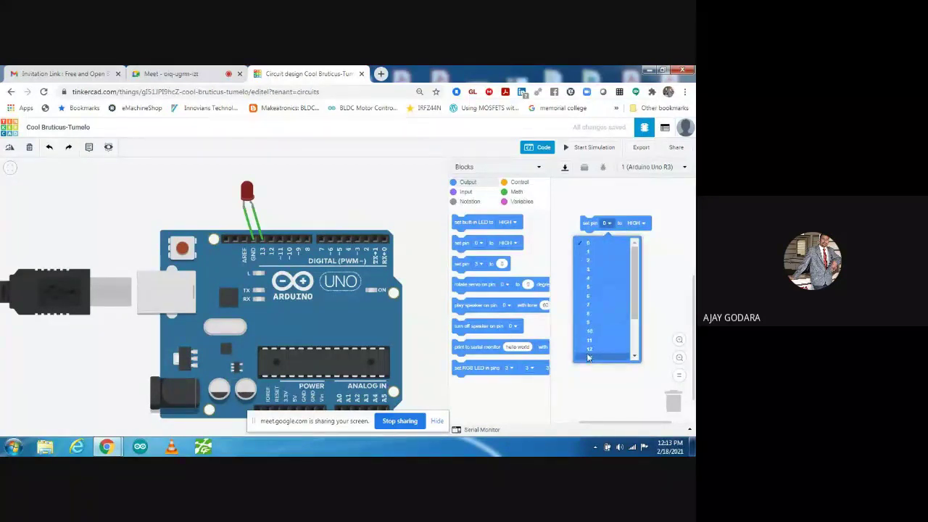
pyautogui.click(589, 359)
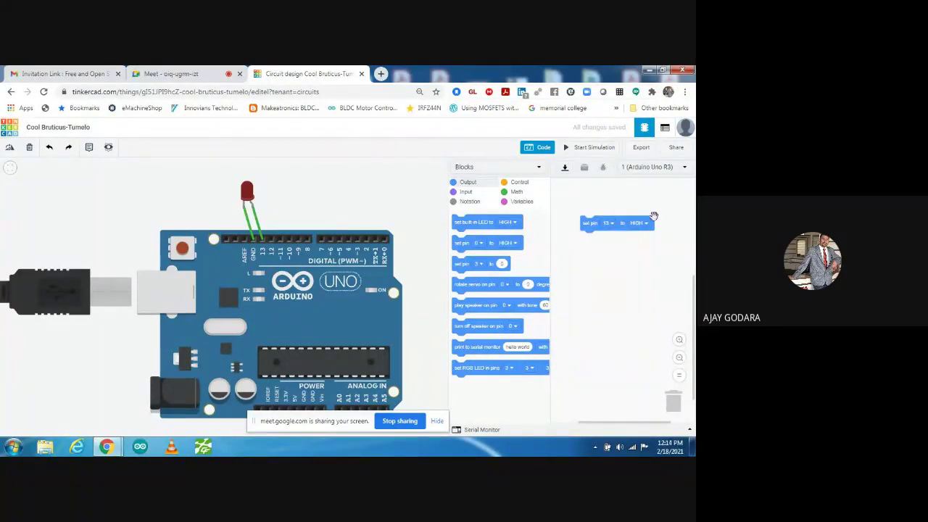
pyautogui.click(523, 185)
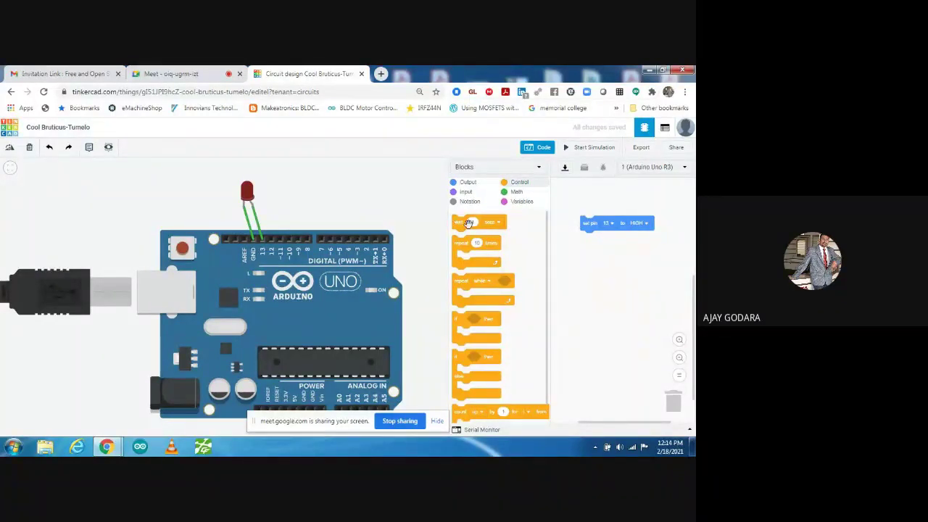
pyautogui.moveTo(458, 222); pyautogui.dragTo(602, 253)
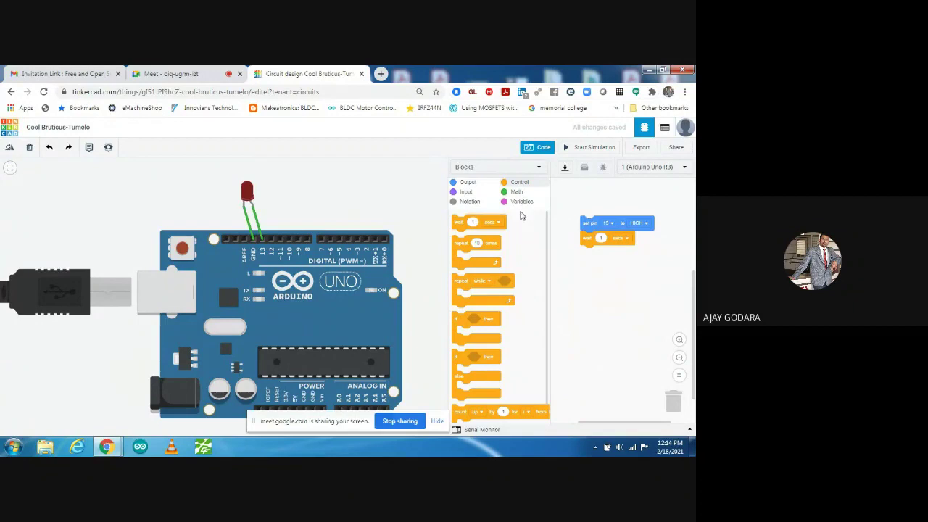
pyautogui.click(468, 184)
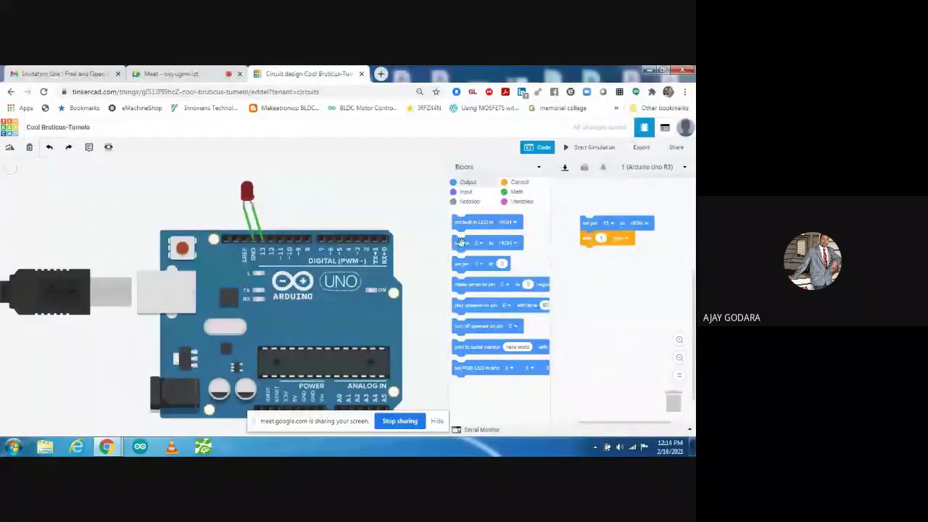
# - Add 'set pin 13 to LOW' and a second wait, test-run it, and change the waits to 0.5 seconds
pyautogui.moveTo(461, 244); pyautogui.dragTo(609, 261)
pyautogui.click(606, 253)
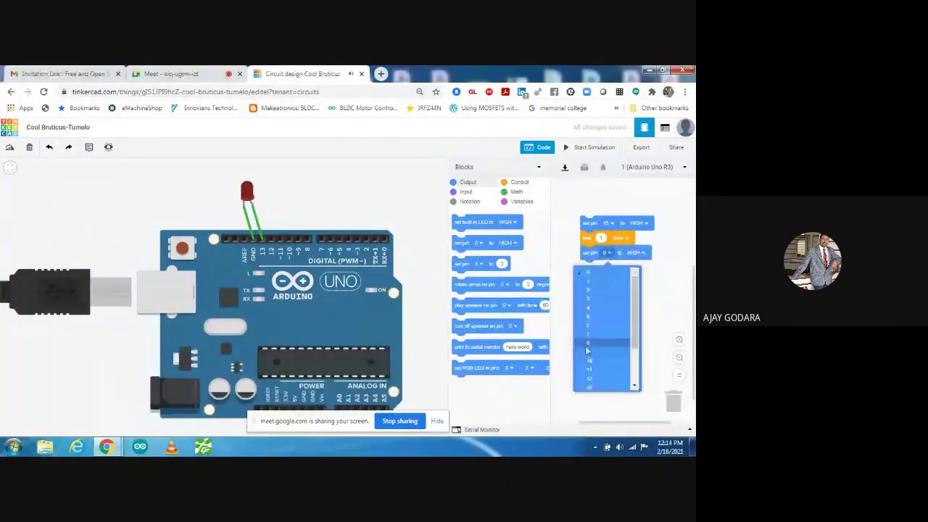
pyautogui.click(599, 389)
pyautogui.click(517, 187)
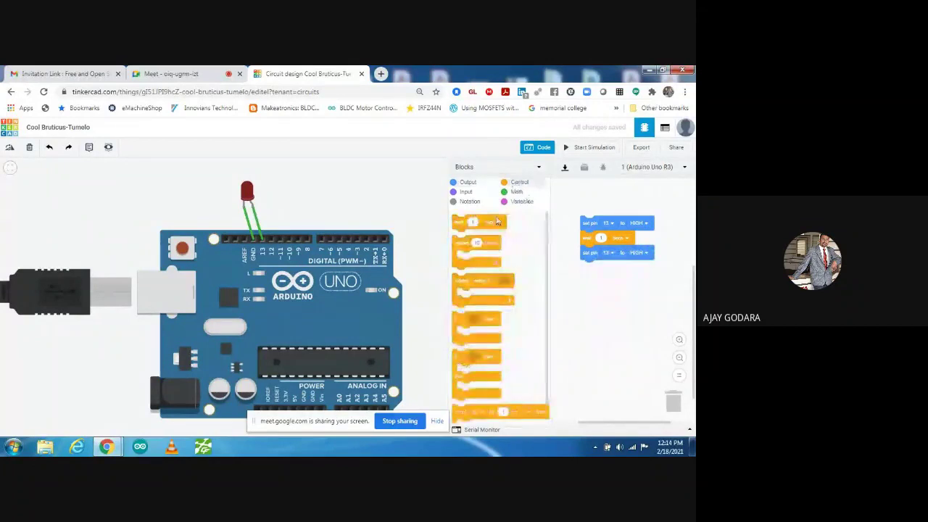
pyautogui.moveTo(461, 221); pyautogui.dragTo(586, 262)
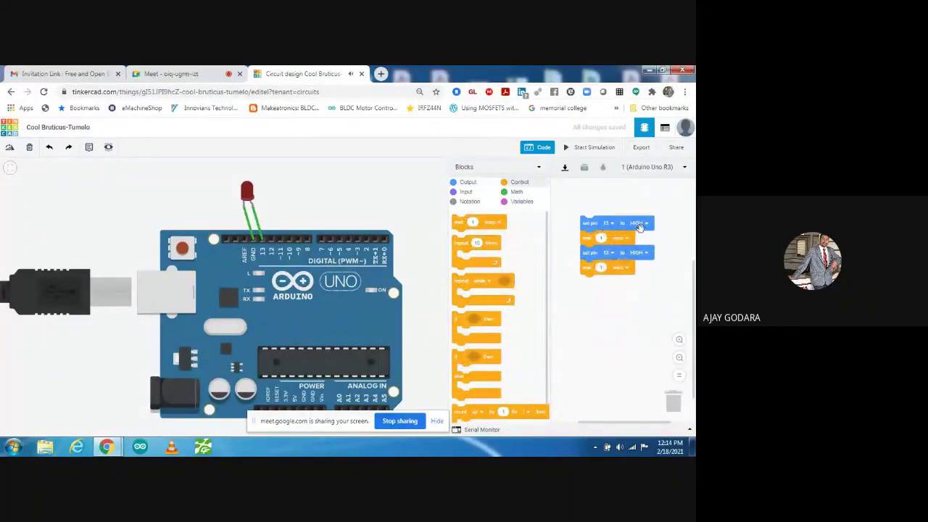
pyautogui.click(641, 253)
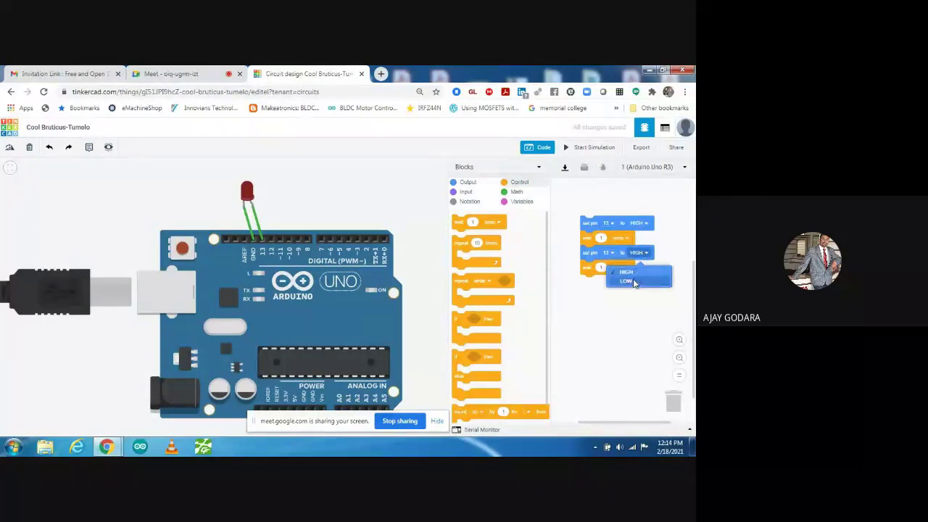
pyautogui.click(633, 282)
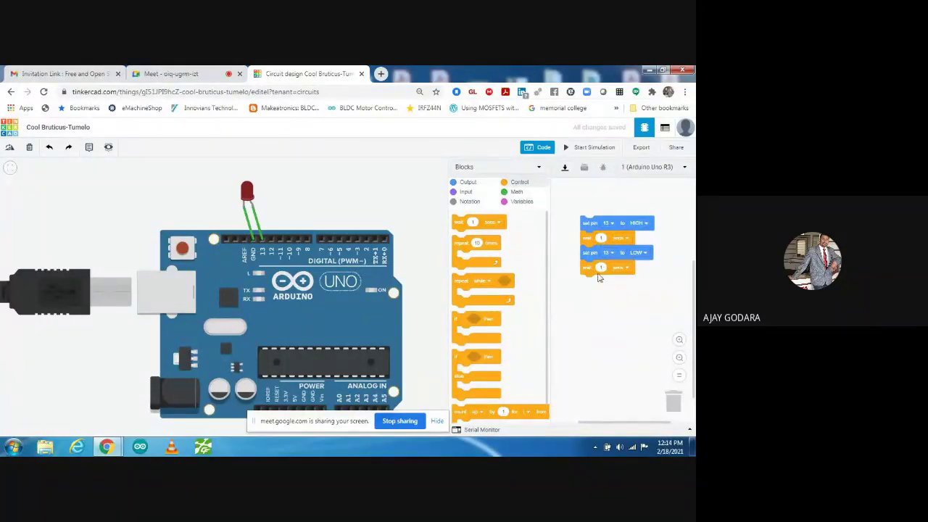
pyautogui.click(590, 148)
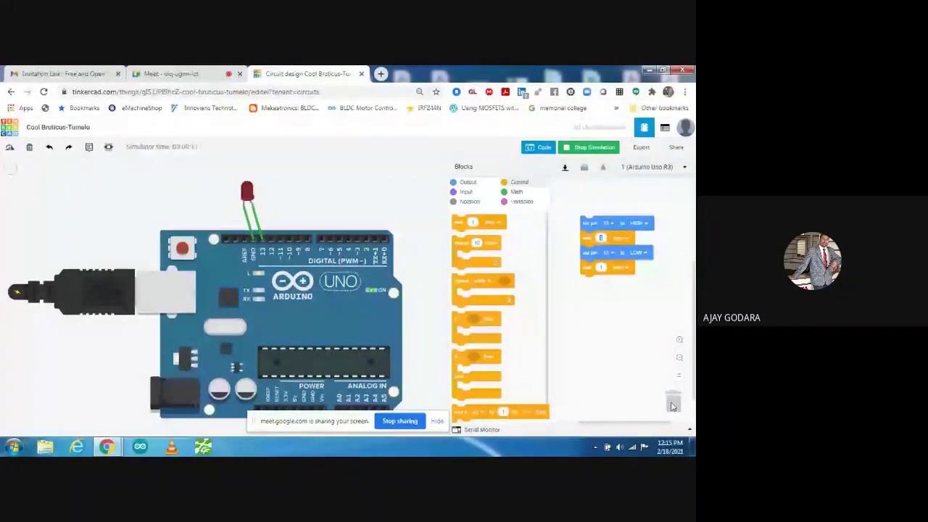
pyautogui.write('0.5')
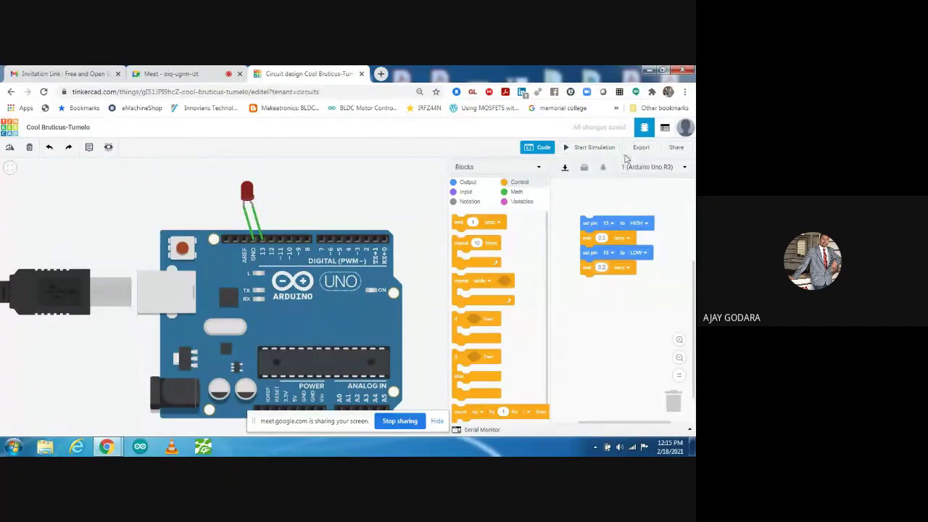
# - Run the simulation with 0.5-second timing so the LED blinks and shows its current warning
pyautogui.click(595, 149)
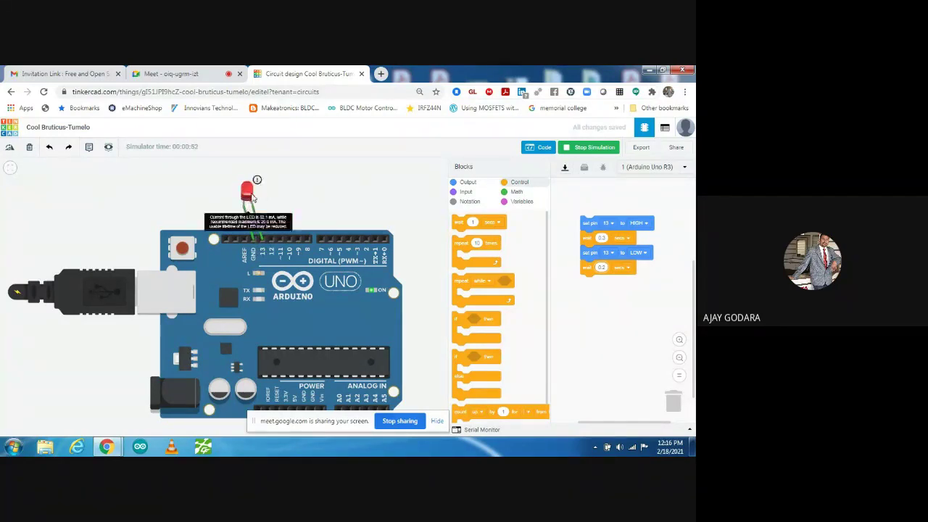
# - Replace the LED's green wire with a resistor beside the LED, wired down to pin 13
pyautogui.click(541, 148)
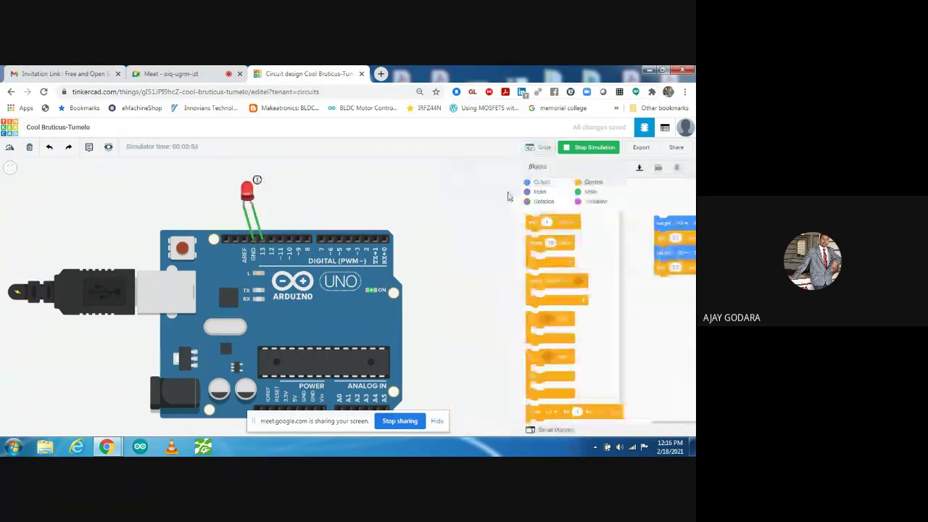
pyautogui.click(258, 224)
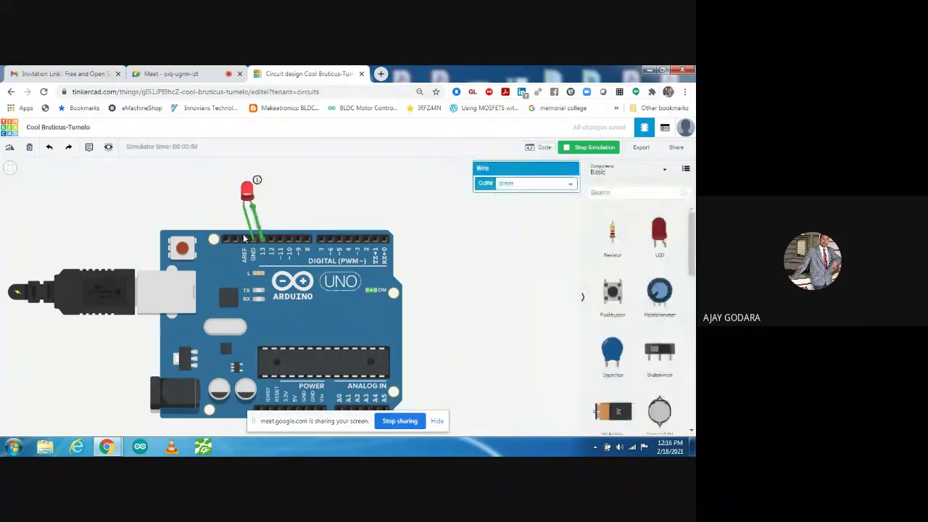
pyautogui.press('Delete')
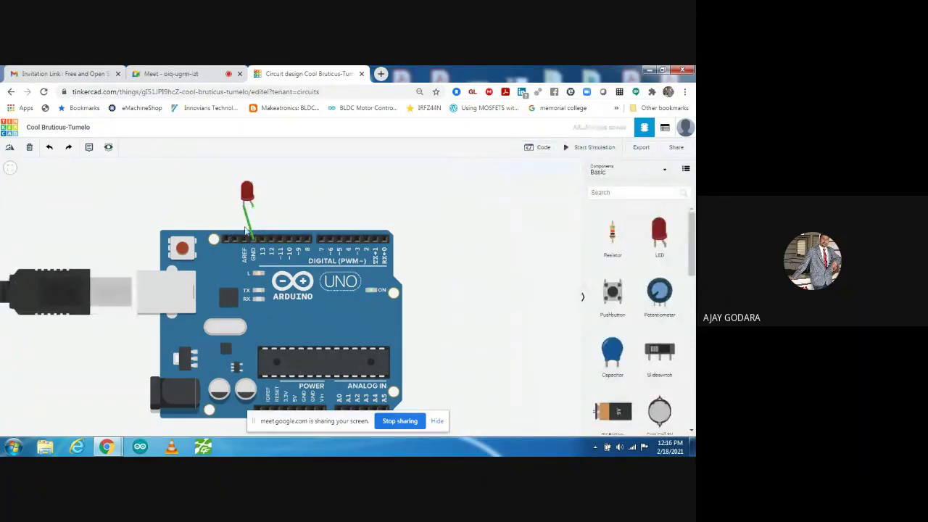
pyautogui.moveTo(612, 233); pyautogui.dragTo(250, 169)
pyautogui.click(253, 182)
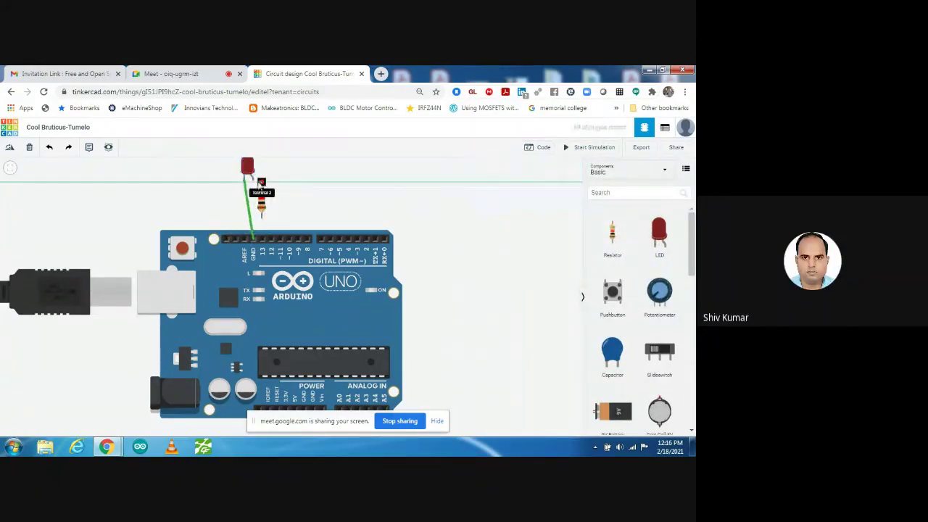
pyautogui.click(261, 249)
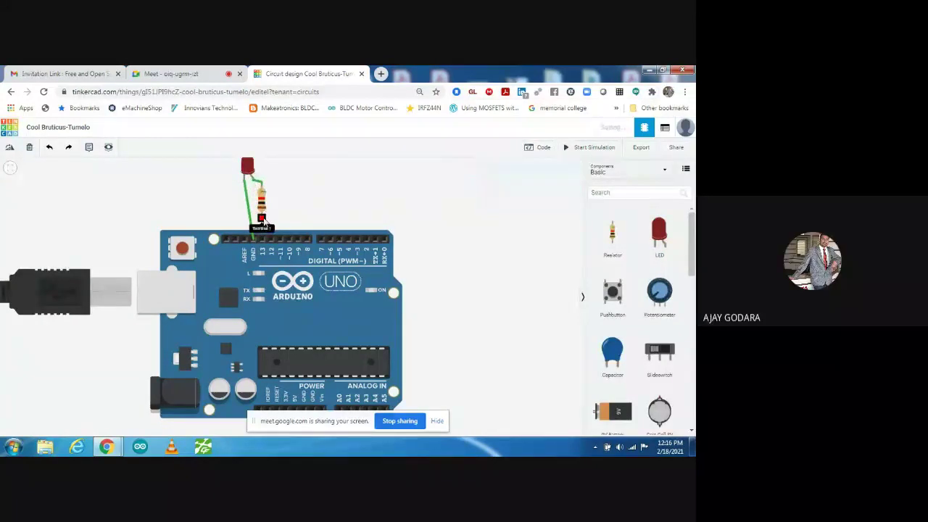
pyautogui.click(261, 249)
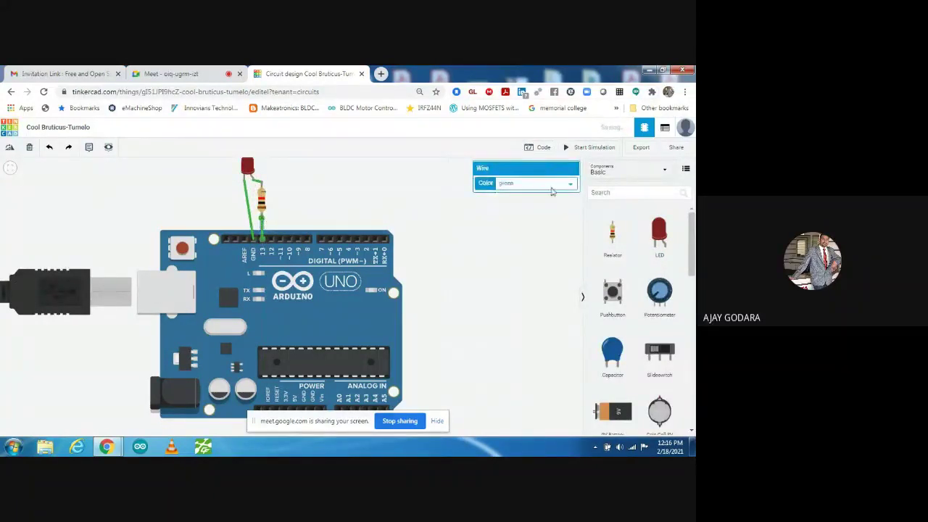
# - Set the resistor's resistance to 150 Ω
pyautogui.click(264, 207)
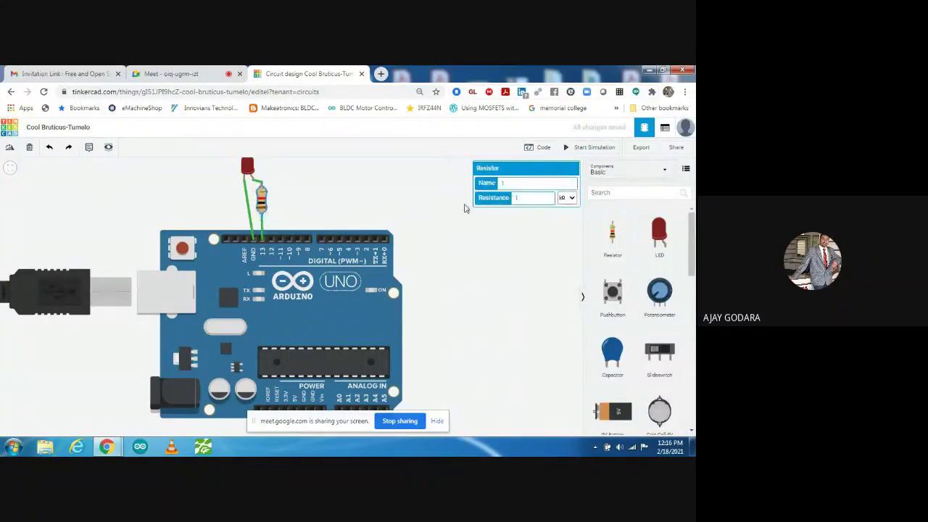
pyautogui.click(567, 198)
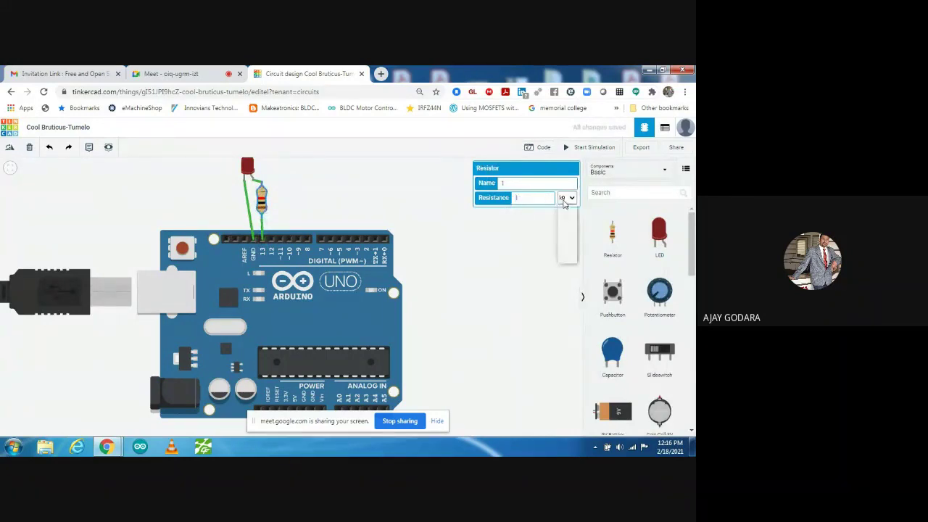
pyautogui.click(564, 237)
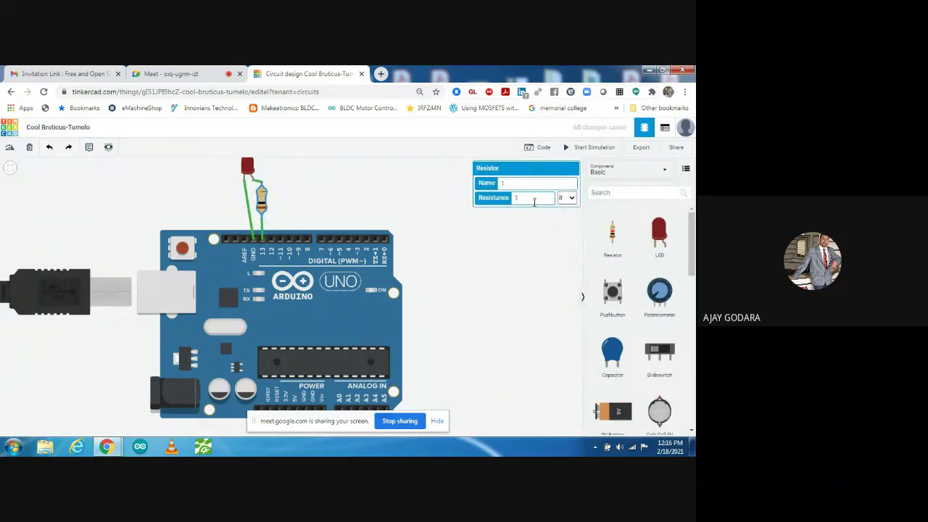
pyautogui.write('50')
pyautogui.click(545, 245)
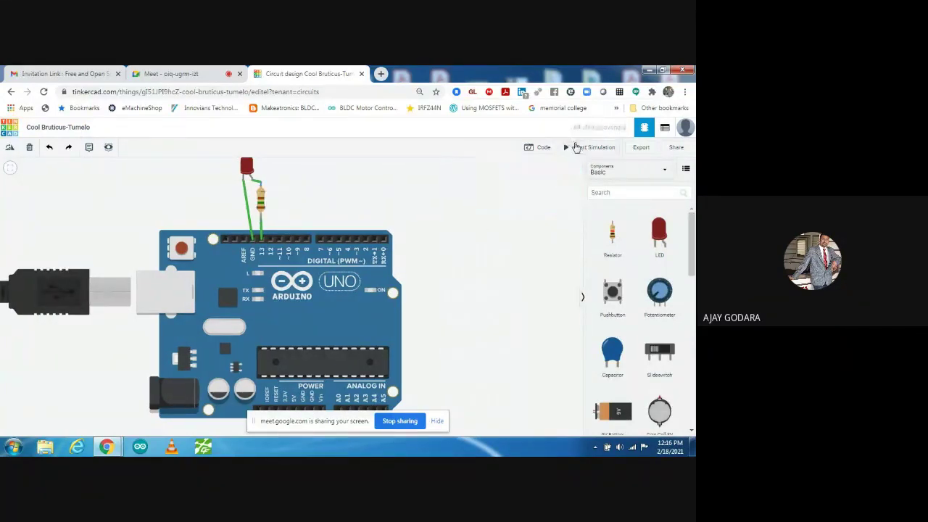
# - Start the simulation, change the LED colour to blue, and show the block code again
pyautogui.click(572, 147)
pyautogui.moveTo(446, 209); pyautogui.dragTo(435, 261, button='right')
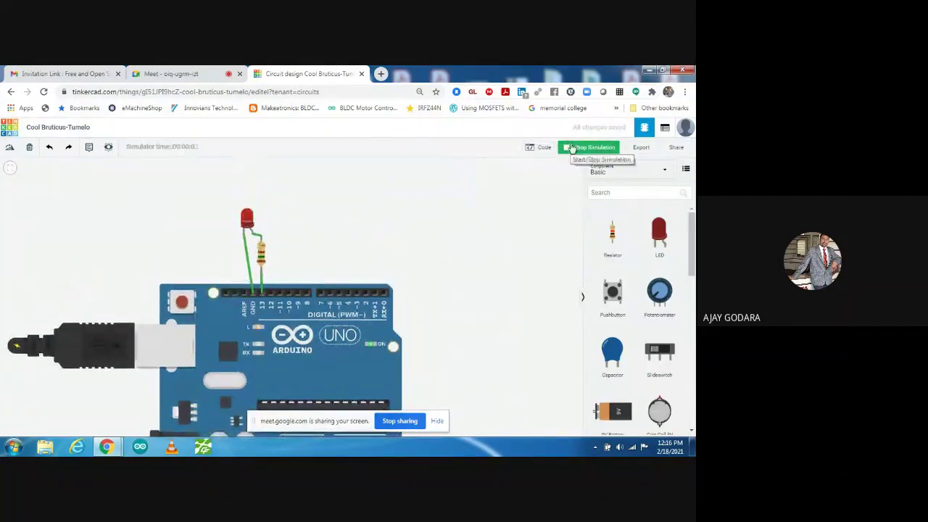
pyautogui.click(247, 217)
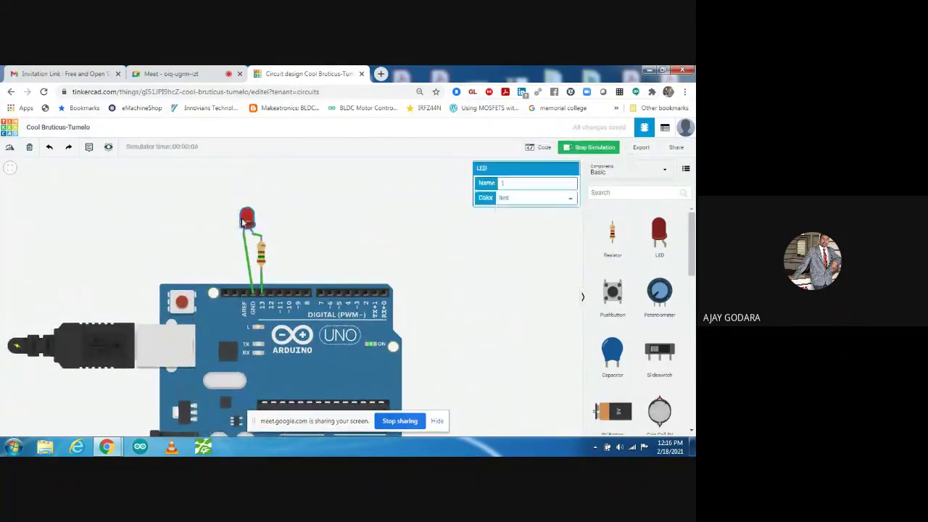
pyautogui.click(520, 198)
pyautogui.click(515, 214)
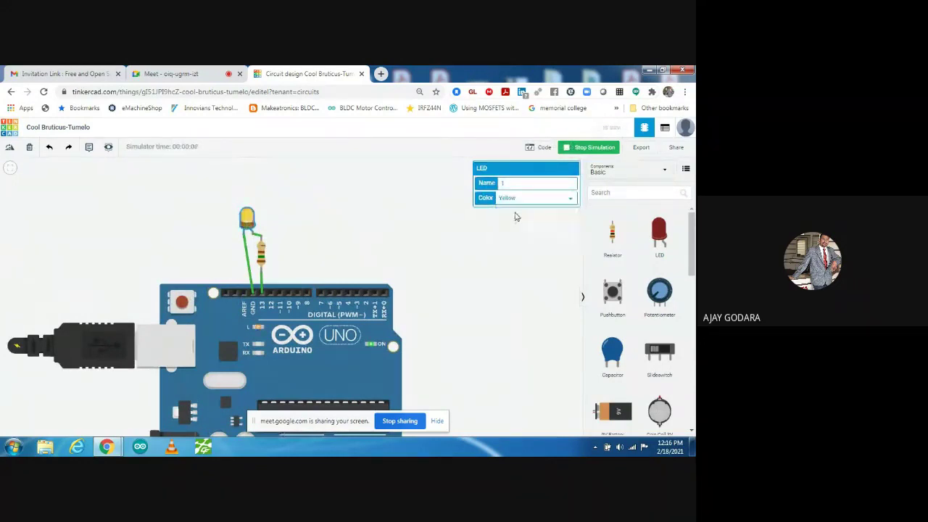
pyautogui.click(519, 201)
pyautogui.click(512, 229)
pyautogui.click(330, 237)
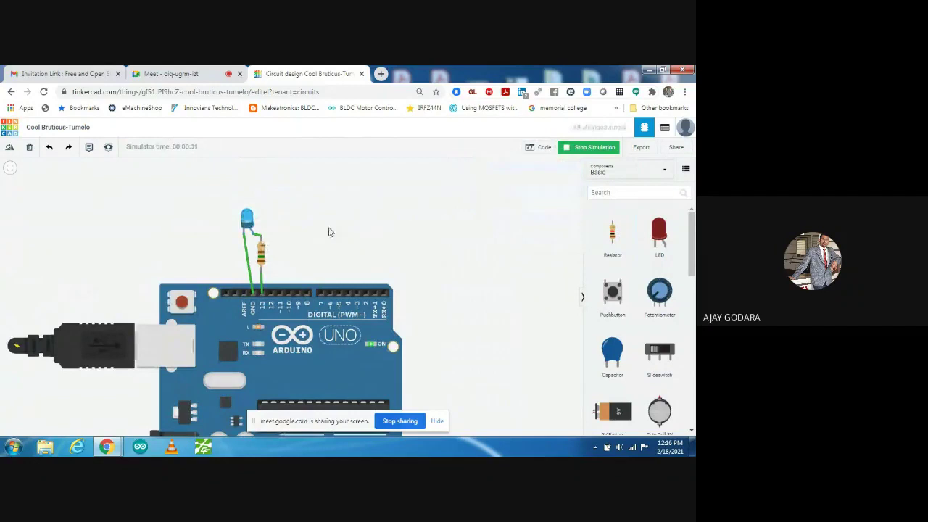
pyautogui.click(541, 148)
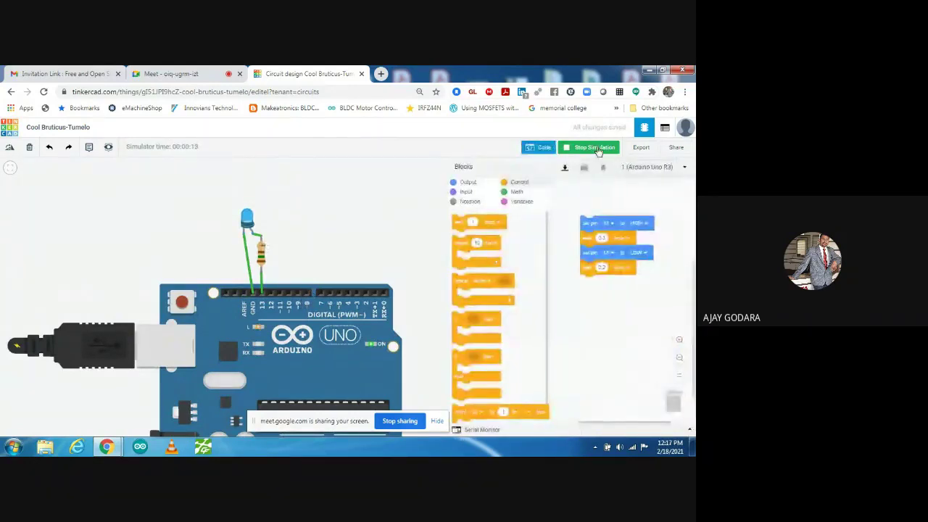
# - Set both set-pin blocks to pin 10
pyautogui.click(615, 225)
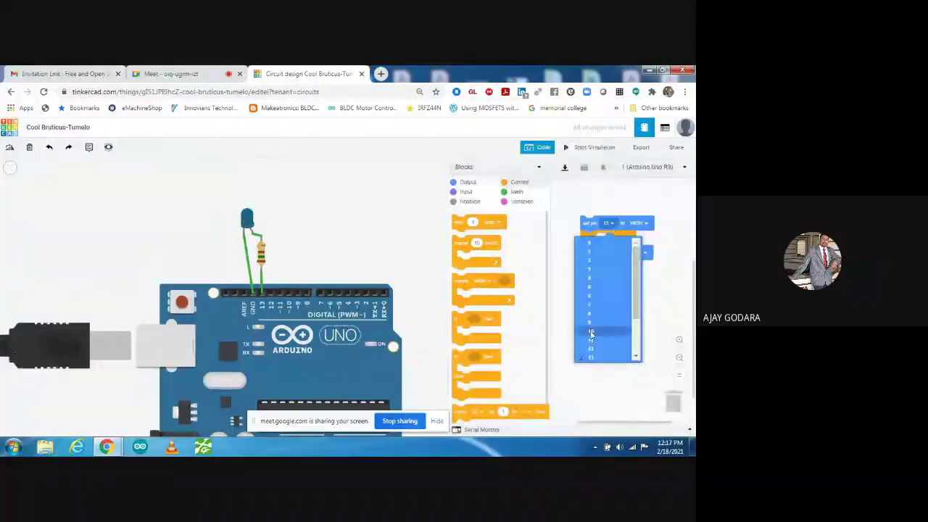
pyautogui.click(602, 332)
pyautogui.click(608, 253)
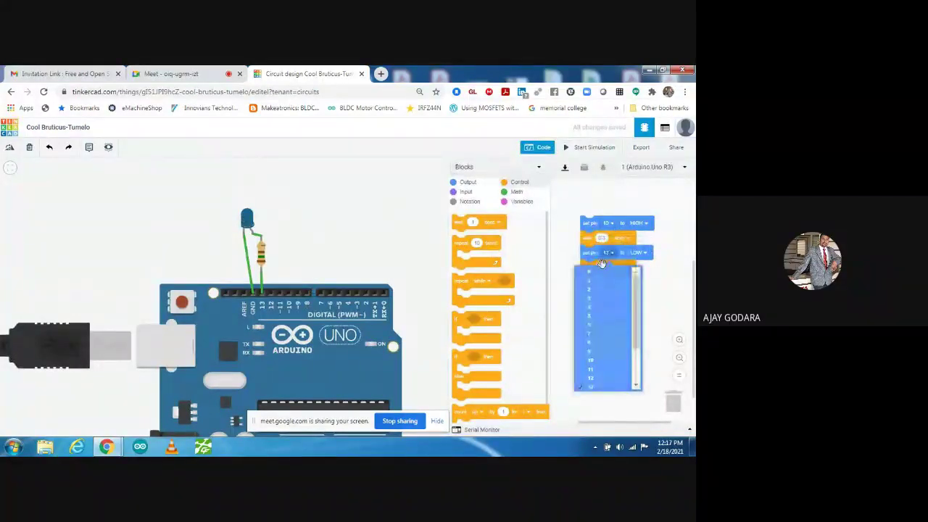
pyautogui.click(596, 360)
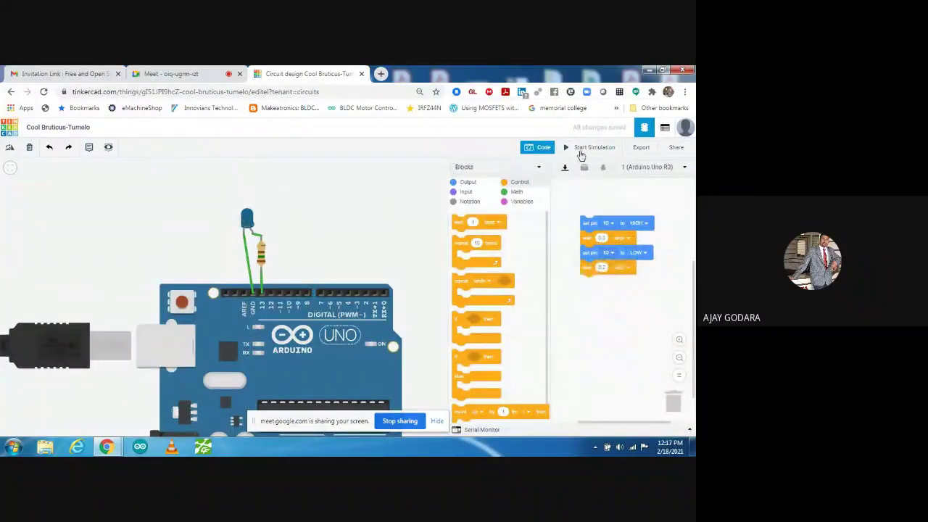
# - Run and stop the simulation, then move the resistor's wire end from pin 12 to pin 10
pyautogui.click(584, 148)
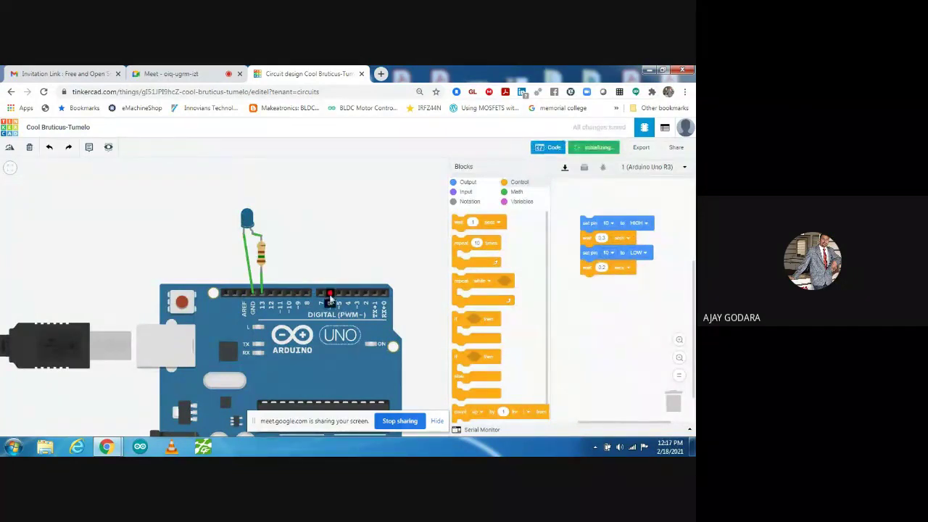
pyautogui.click(262, 291)
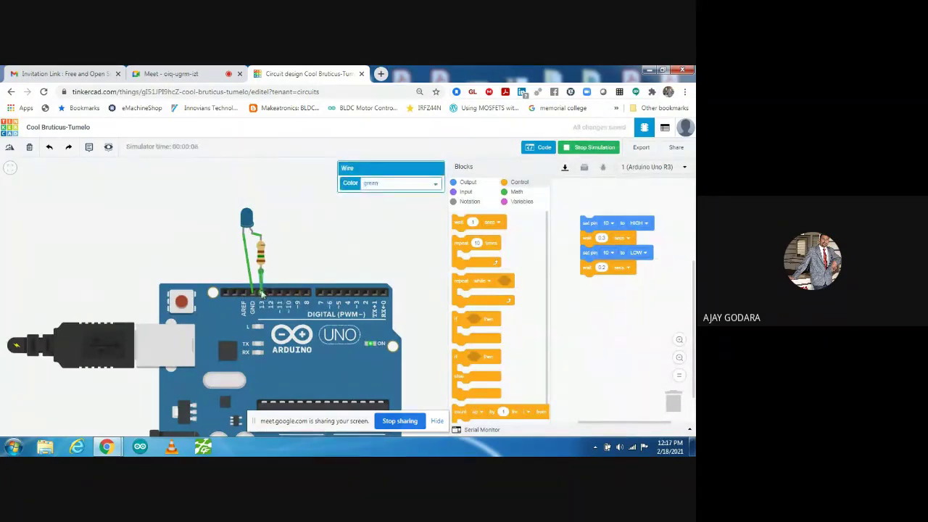
pyautogui.click(587, 148)
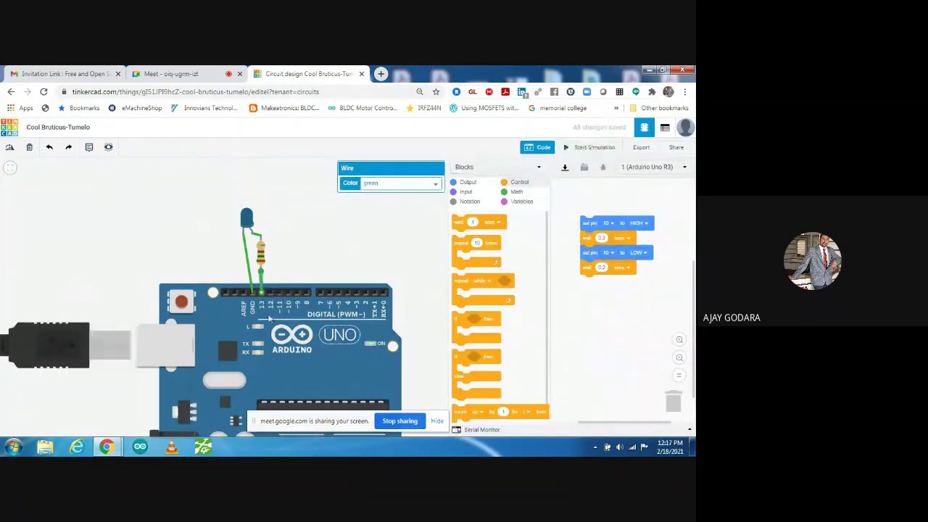
pyautogui.moveTo(260, 295); pyautogui.dragTo(288, 295)
pyautogui.click(303, 251)
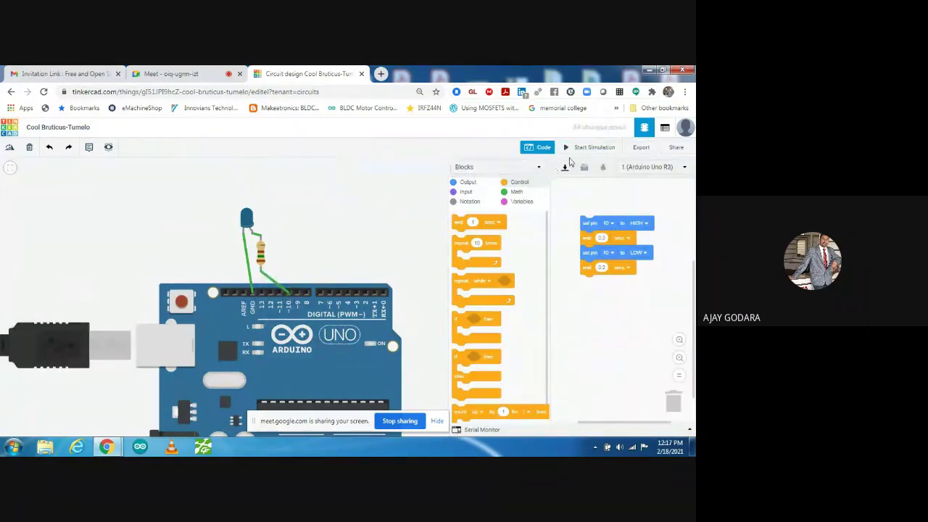
pyautogui.click(591, 148)
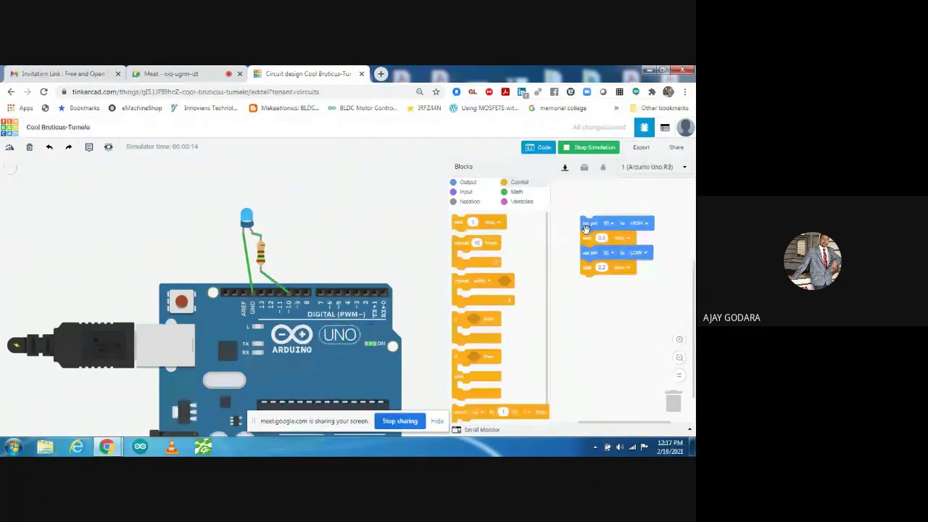
pyautogui.moveTo(586, 230); pyautogui.dragTo(681, 411)
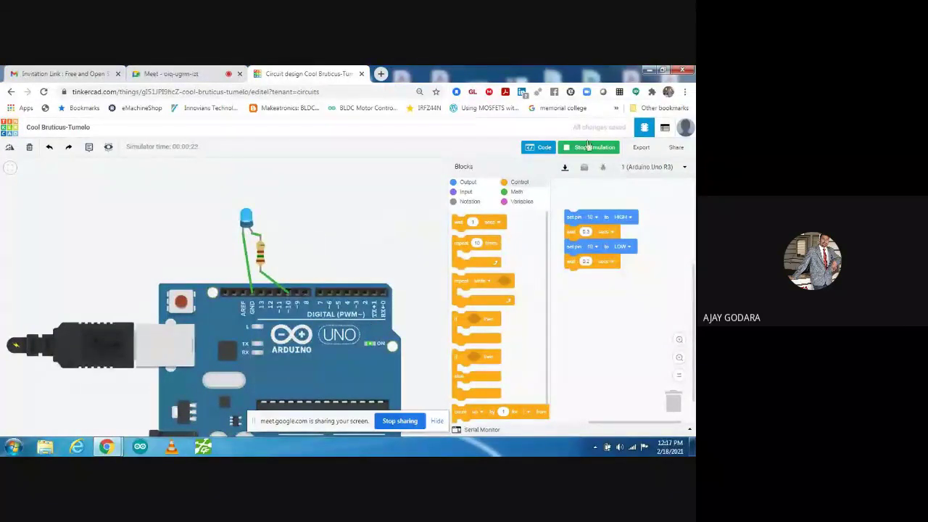
pyautogui.click(589, 147)
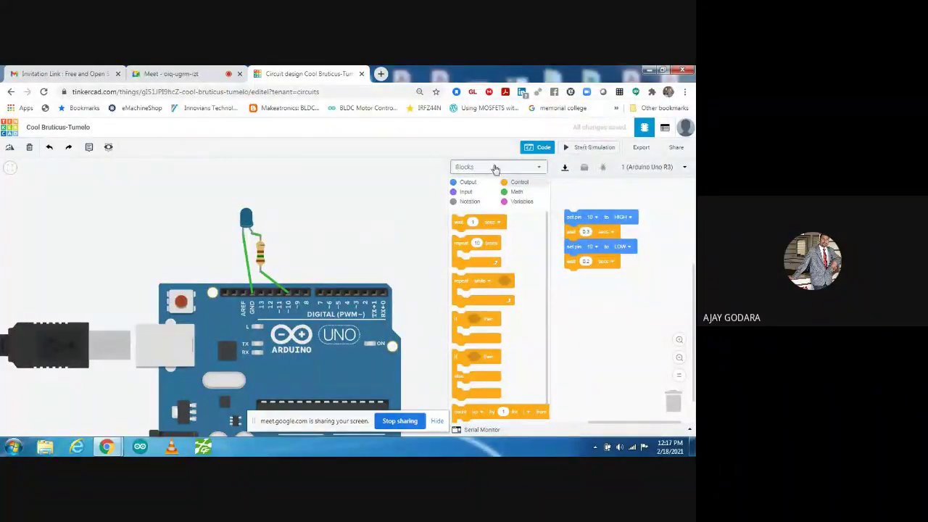
# - Switch the code view to Blocks + Text, select the generated code, and trash the blink blocks
pyautogui.click(493, 169)
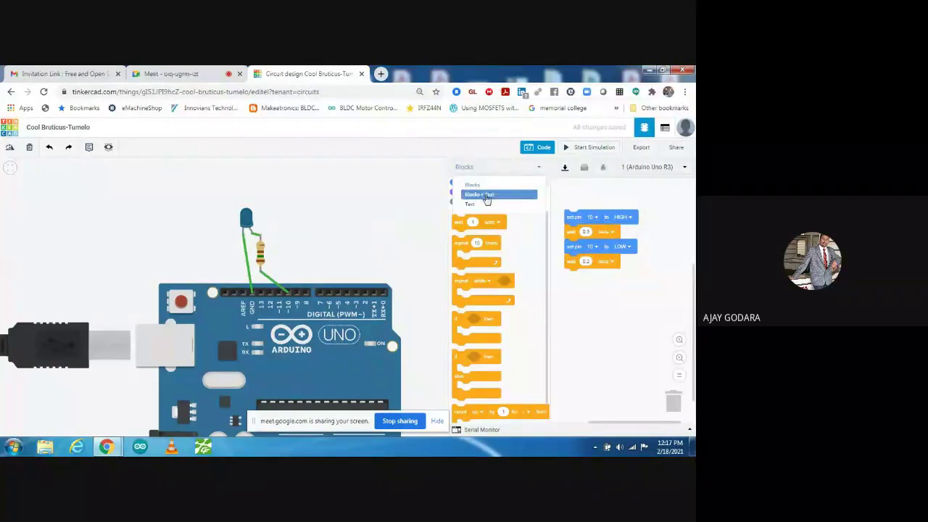
pyautogui.click(484, 196)
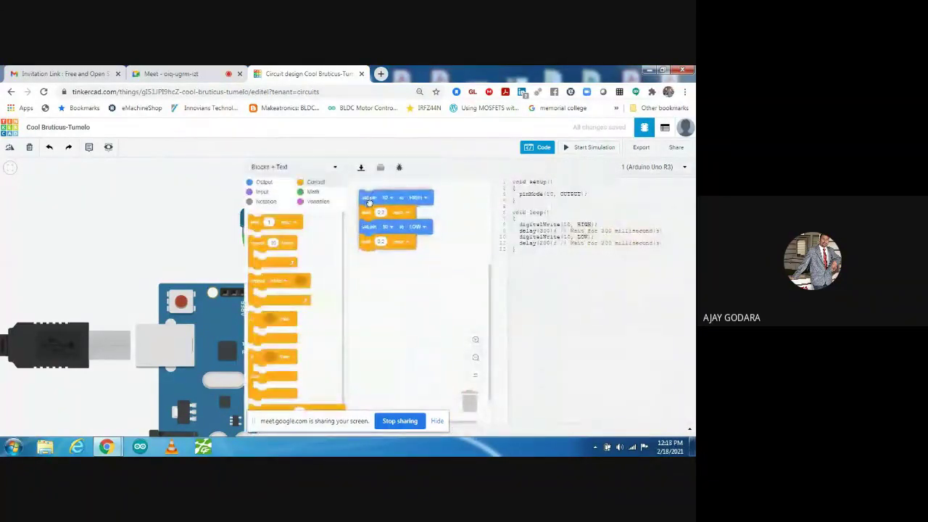
pyautogui.moveTo(570, 298); pyautogui.dragTo(497, 176)
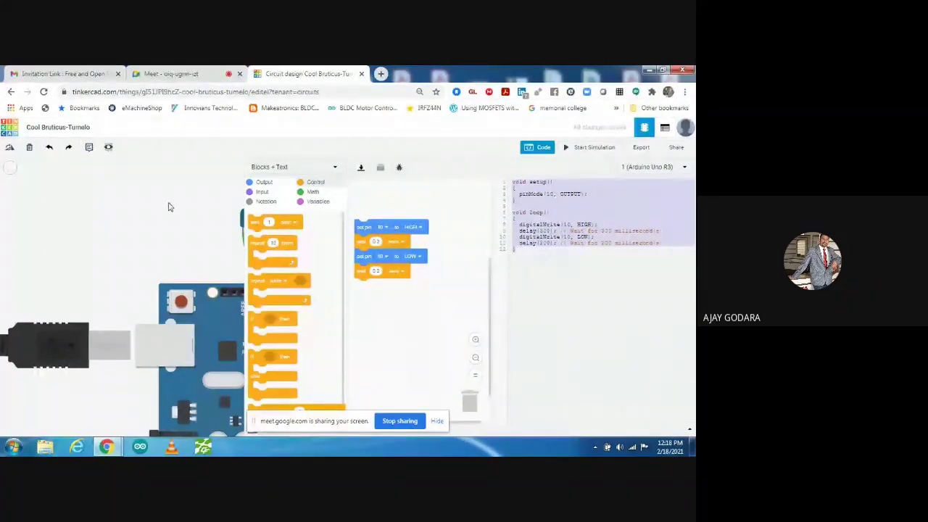
pyautogui.moveTo(363, 226); pyautogui.dragTo(486, 437)
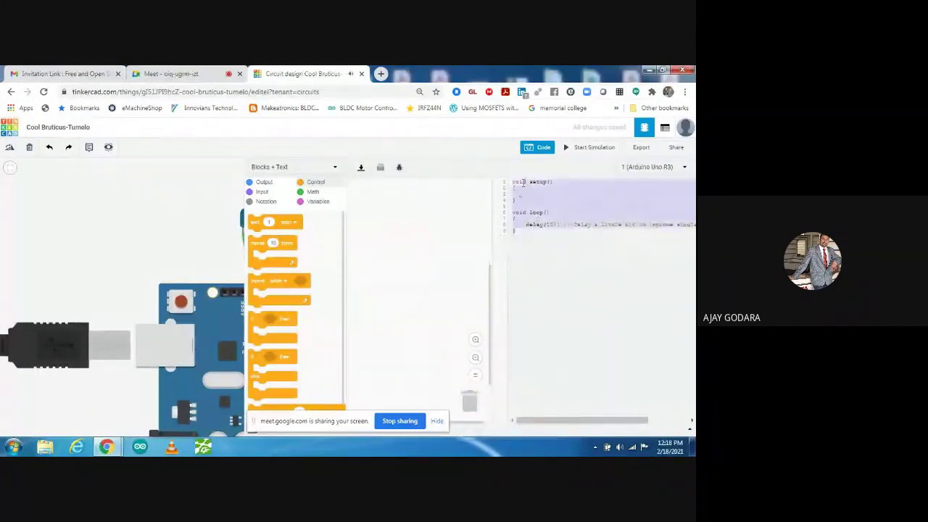
# - Add a set pin 10 HIGH block followed by a wait 1 secs block
pyautogui.click(262, 182)
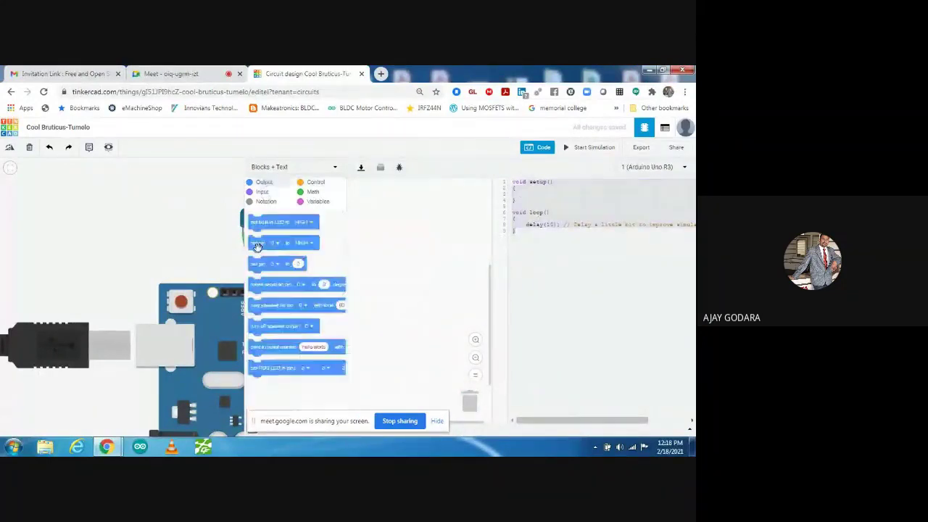
pyautogui.moveTo(257, 246); pyautogui.dragTo(396, 232)
pyautogui.click(413, 227)
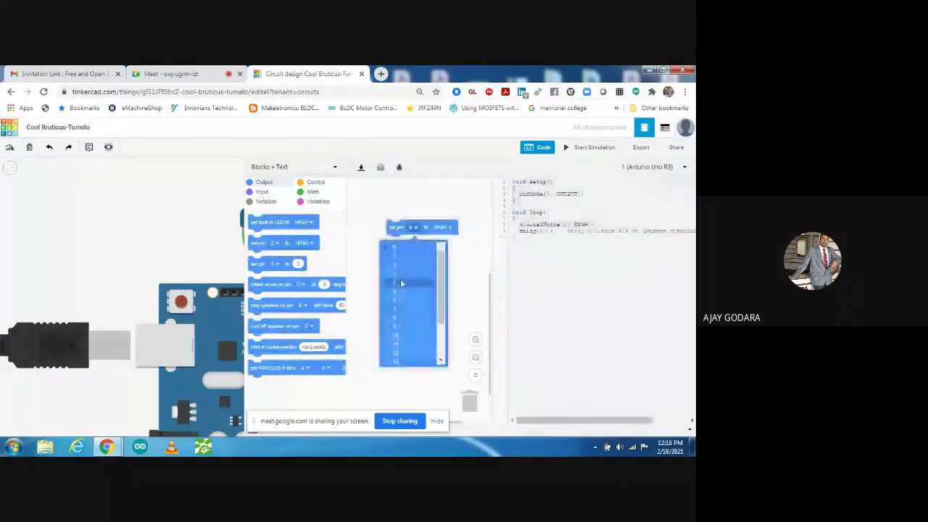
pyautogui.click(406, 330)
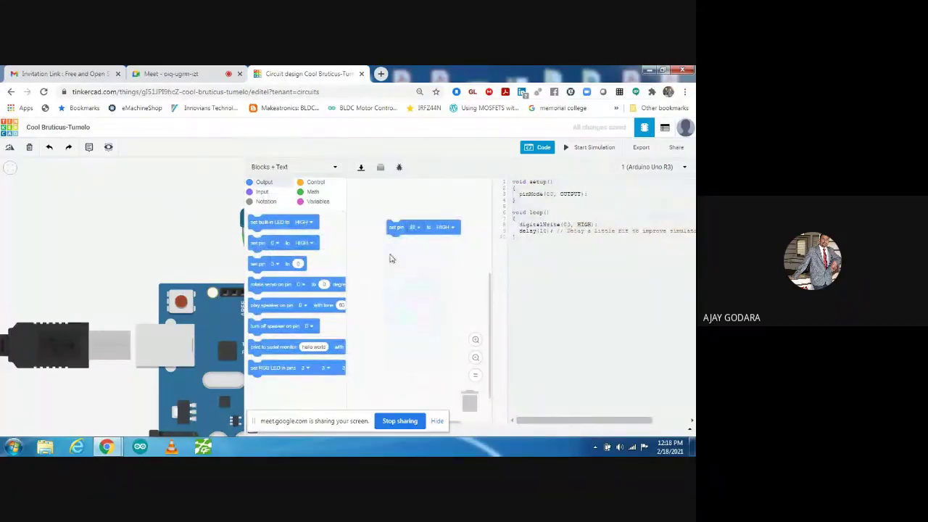
pyautogui.click(316, 183)
pyautogui.moveTo(264, 224); pyautogui.dragTo(404, 243)
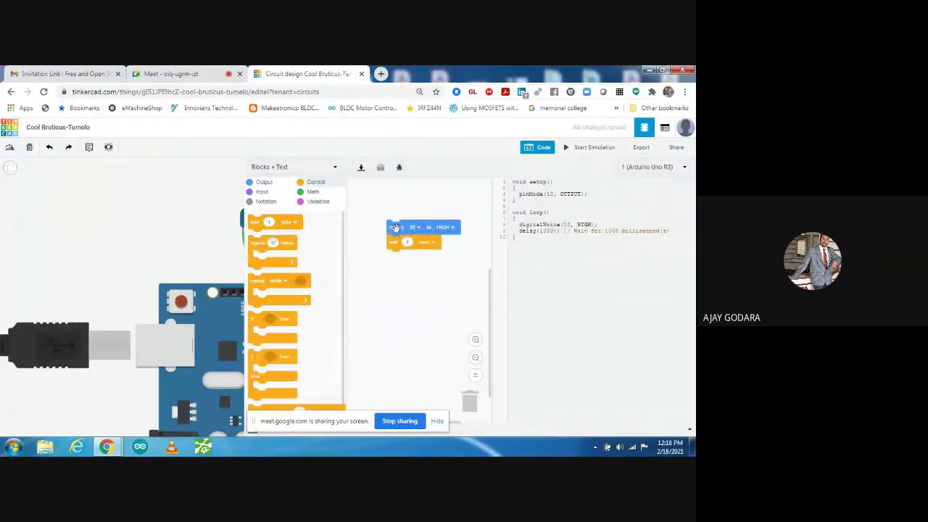
# - Duplicate the pin and wait pair below the original, set the copy to LOW, and review the code
pyautogui.rightClick(397, 229)
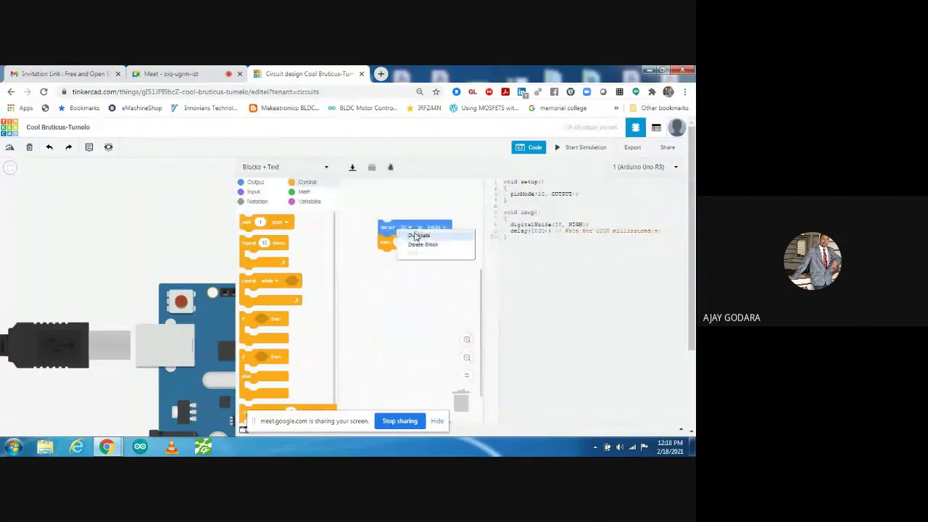
pyautogui.click(416, 237)
pyautogui.moveTo(417, 246); pyautogui.dragTo(409, 258)
pyautogui.click(442, 257)
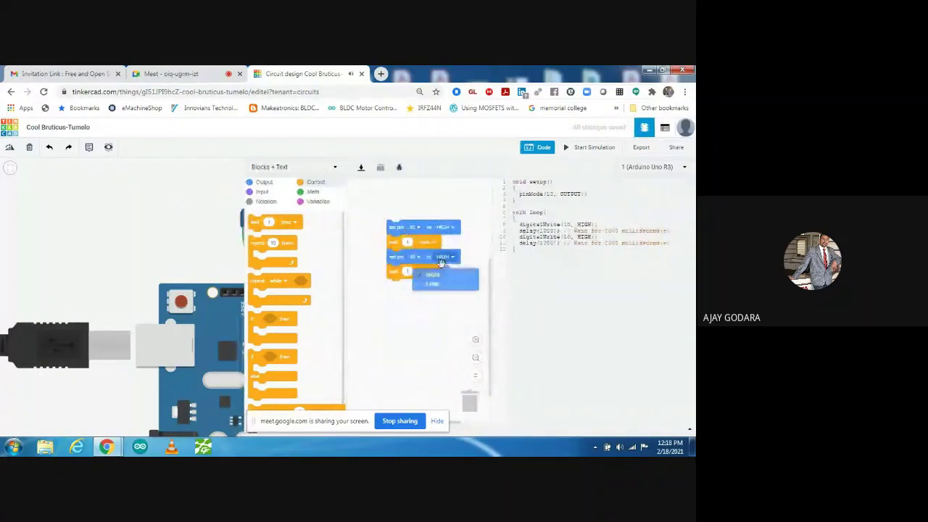
pyautogui.click(432, 283)
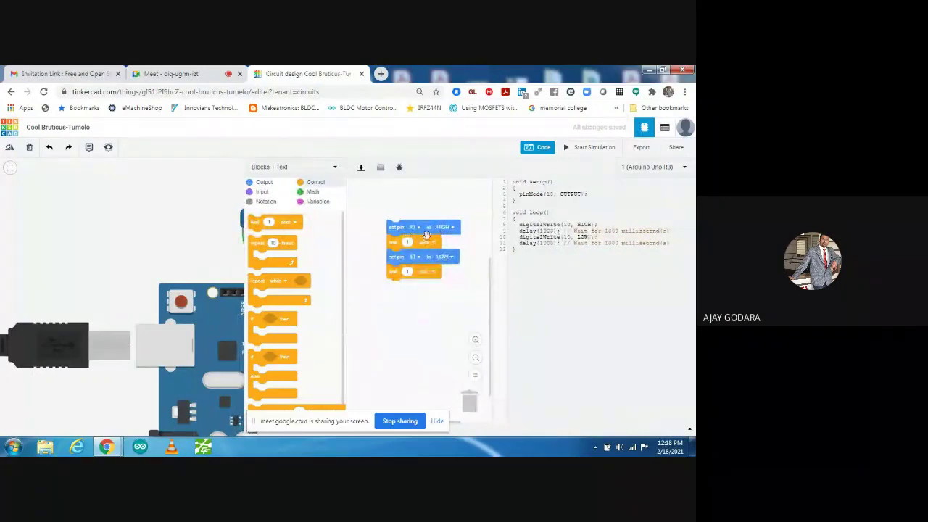
pyautogui.moveTo(565, 296); pyautogui.dragTo(484, 165)
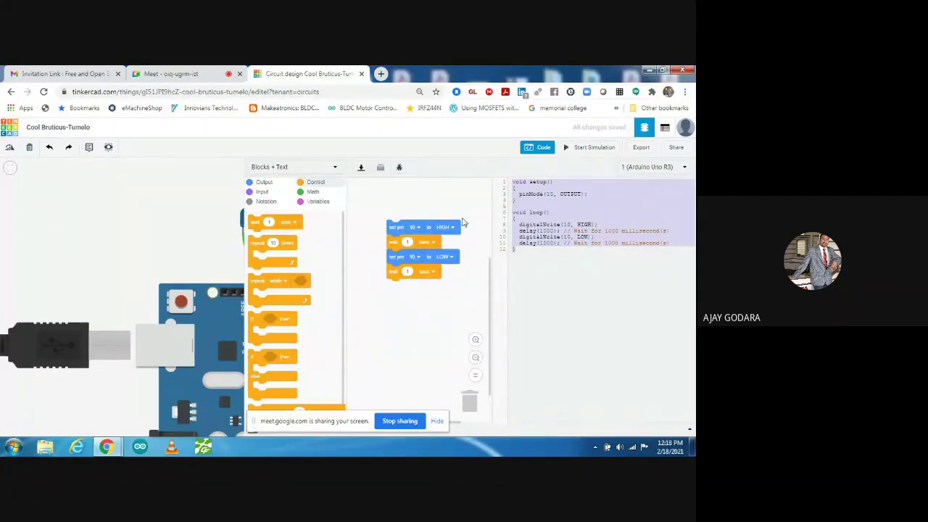
pyautogui.click(519, 266)
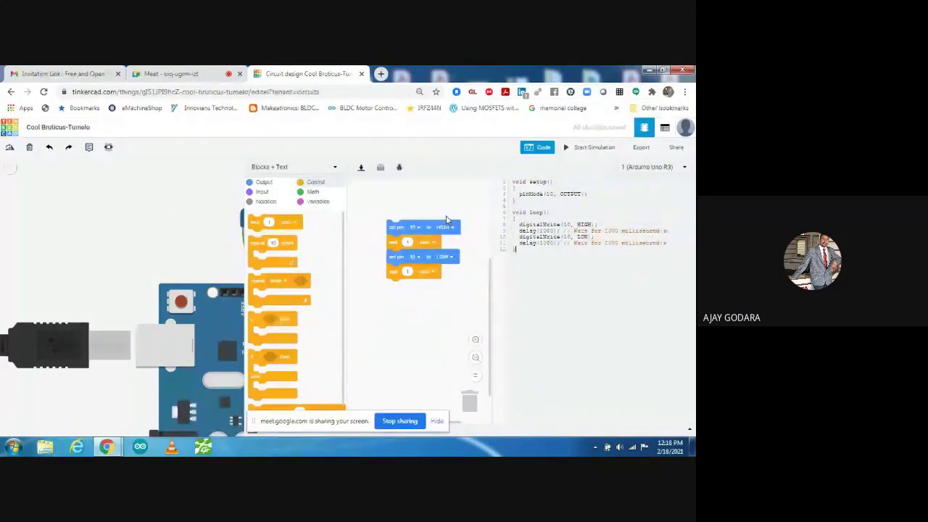
# - Download the blink sketch as an .ino file, copy the Arduino text, and close the code editor
pyautogui.click(361, 168)
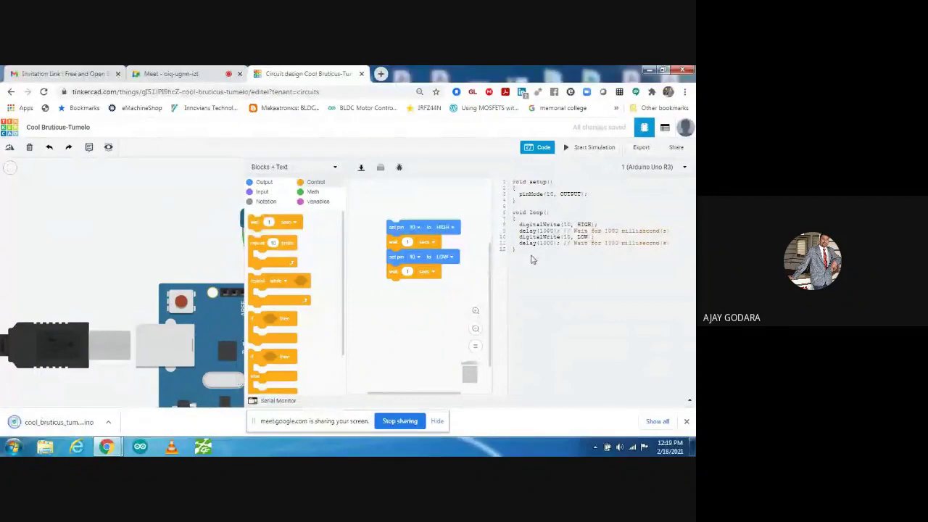
pyautogui.moveTo(532, 259); pyautogui.dragTo(500, 177)
pyautogui.rightClick(546, 219)
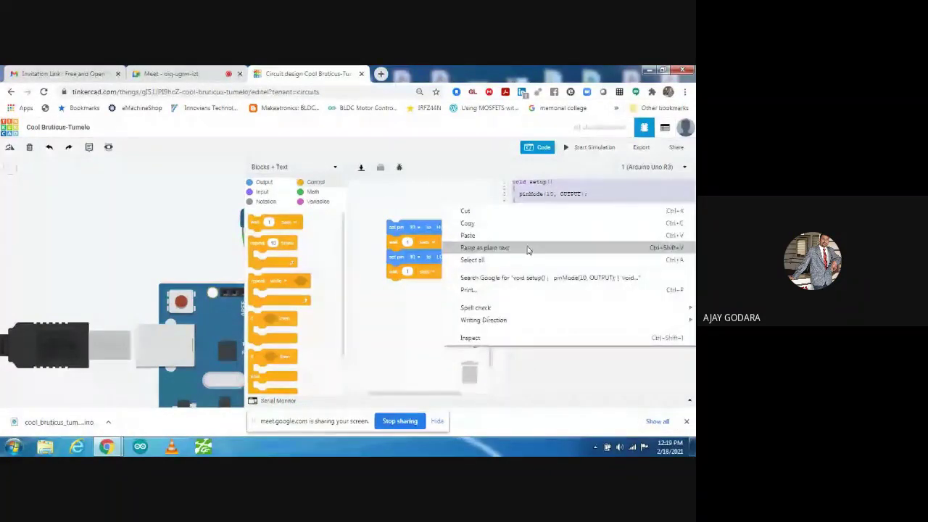
pyautogui.click(528, 249)
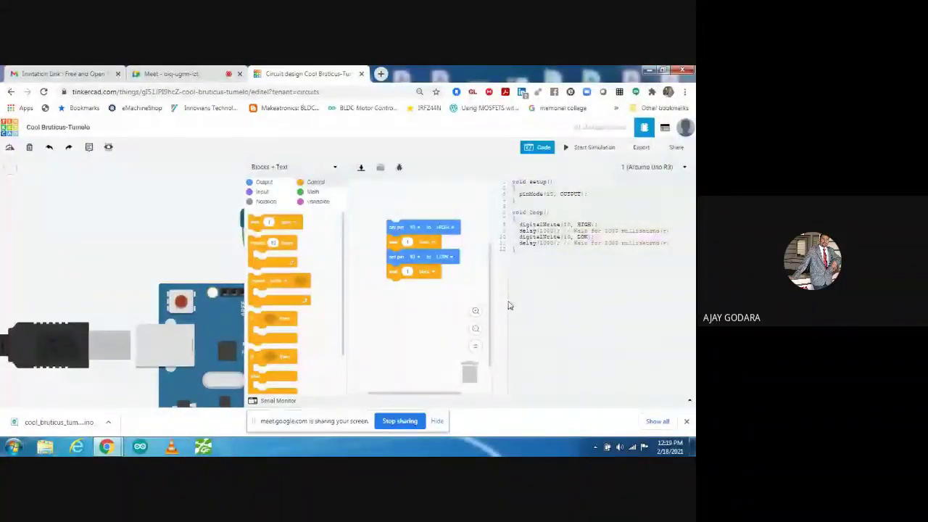
pyautogui.click(541, 148)
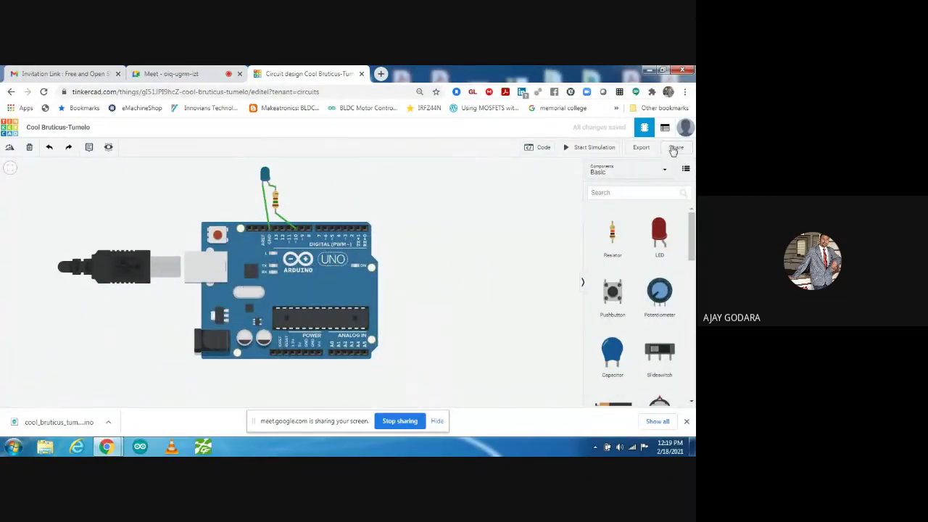
# - Copy the design's Invite people collaboration link from Share and close the Collaborate dialog
pyautogui.click(672, 148)
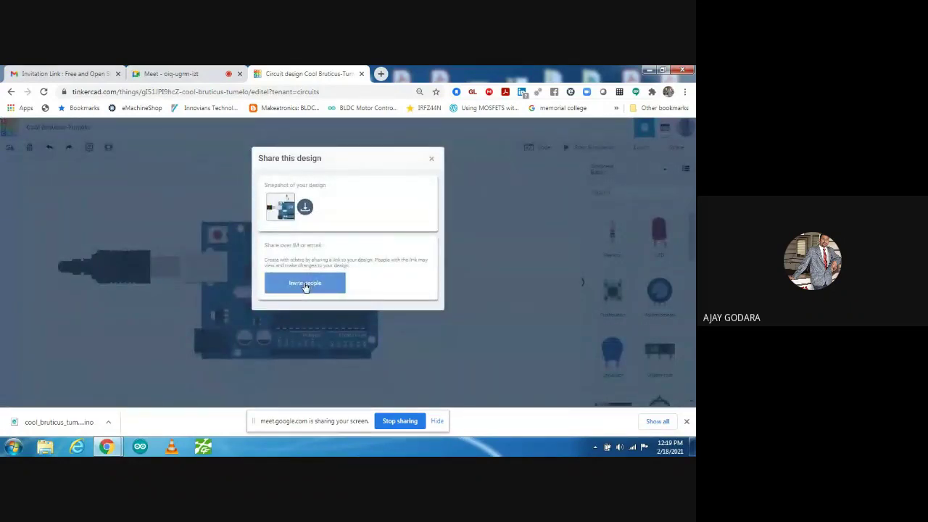
pyautogui.click(305, 284)
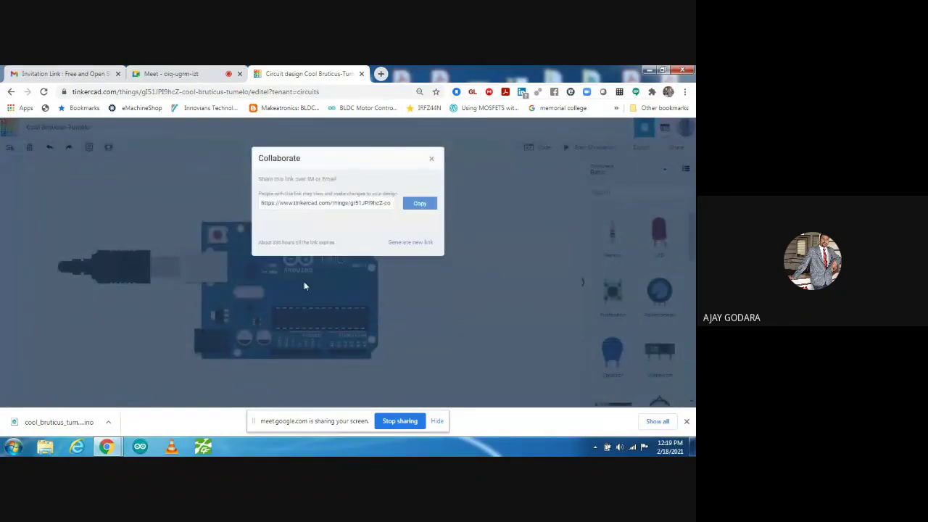
pyautogui.click(419, 208)
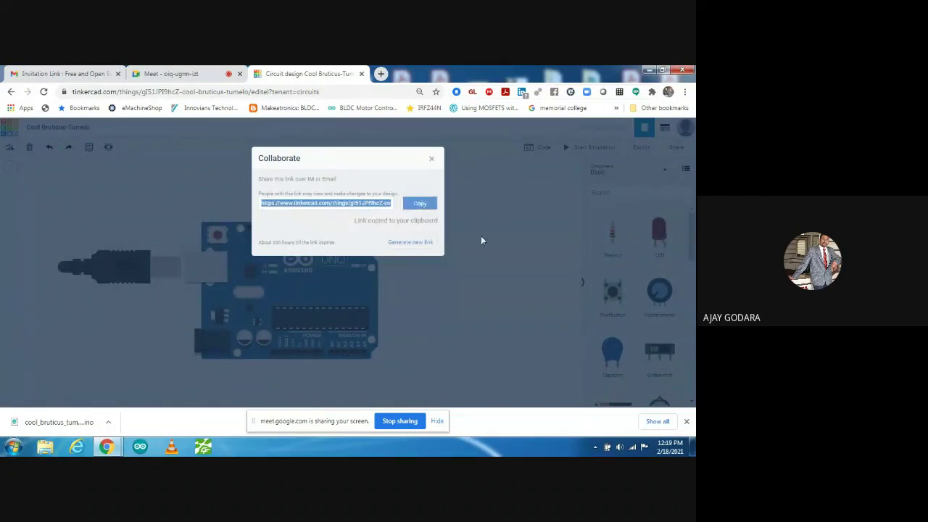
pyautogui.click(433, 161)
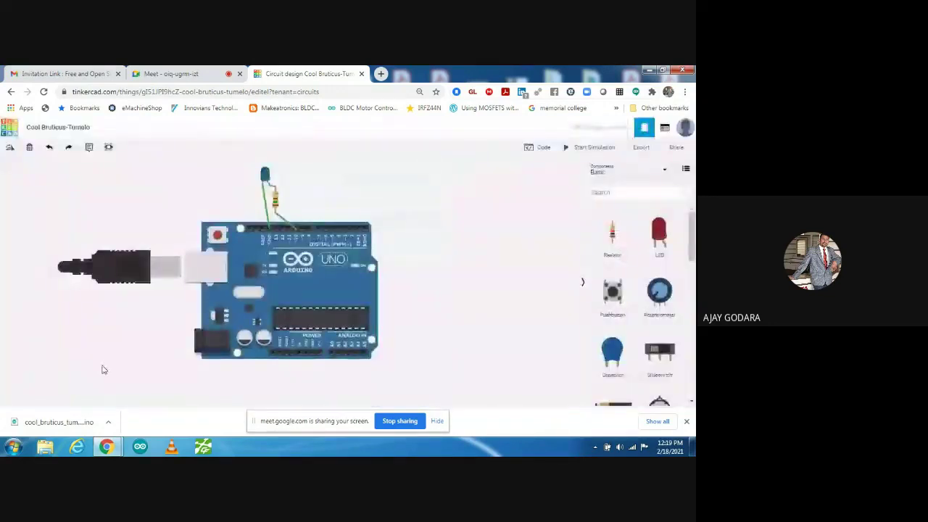
# - Add a '150 ohm' note beside the resistor and nudge it slightly right
pyautogui.click(88, 147)
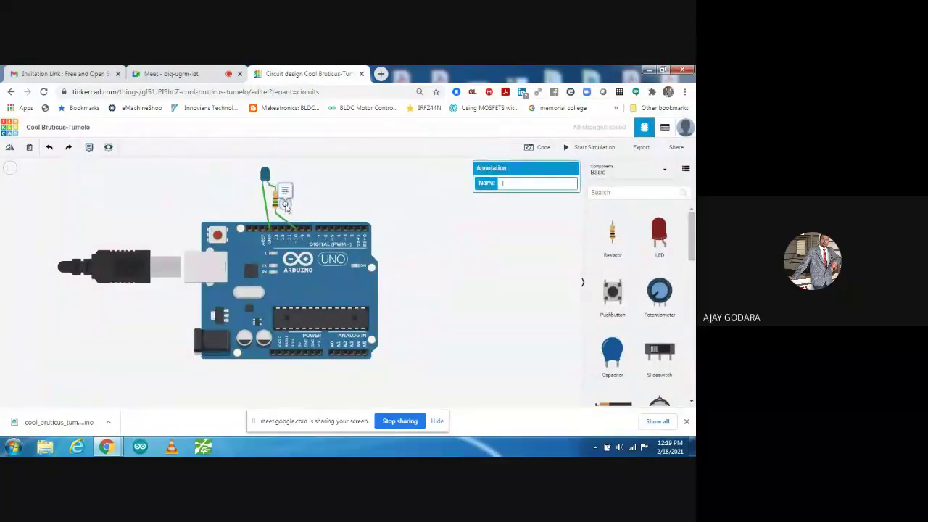
pyautogui.click(292, 193)
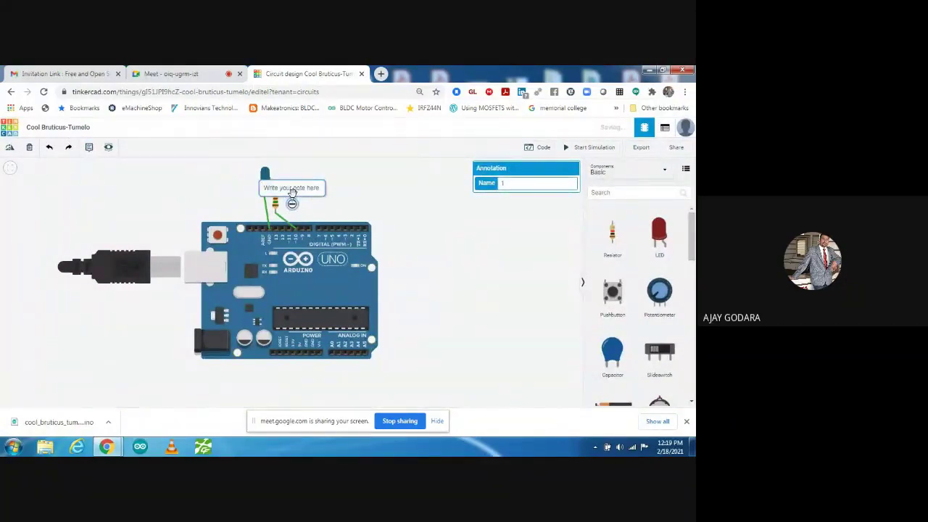
pyautogui.click(293, 190)
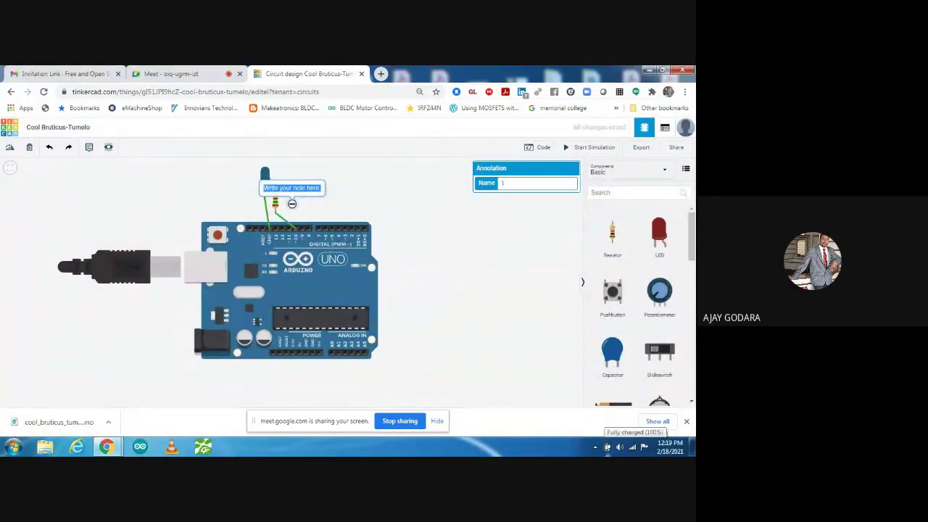
pyautogui.write('15')
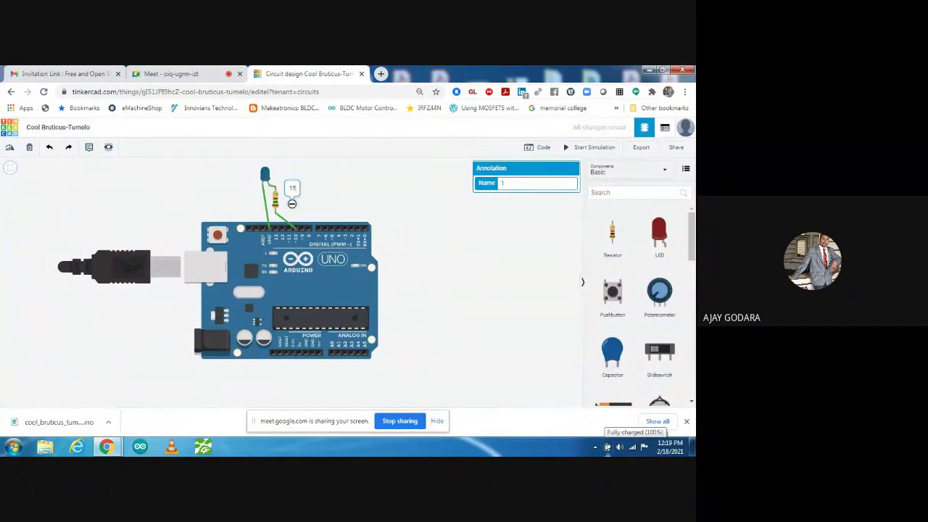
pyautogui.write('0 ohm')
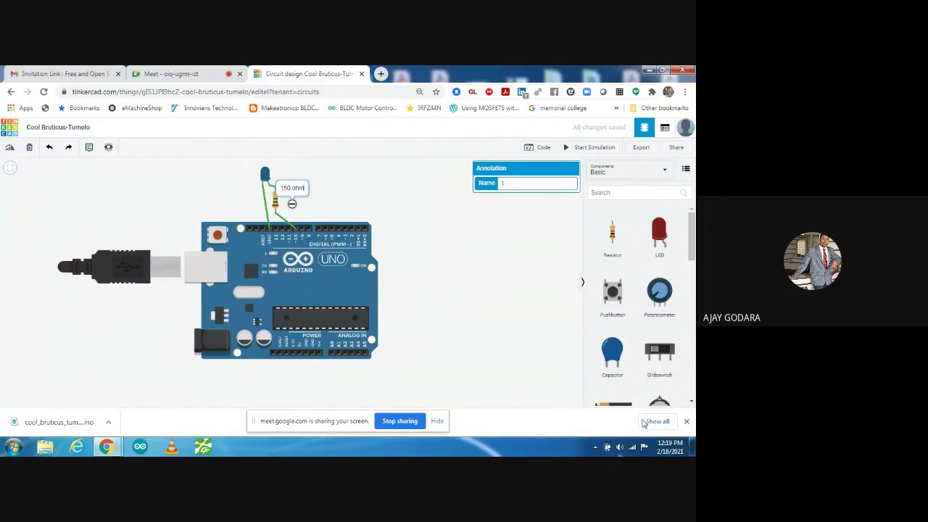
pyautogui.click(377, 211)
pyautogui.click(298, 187)
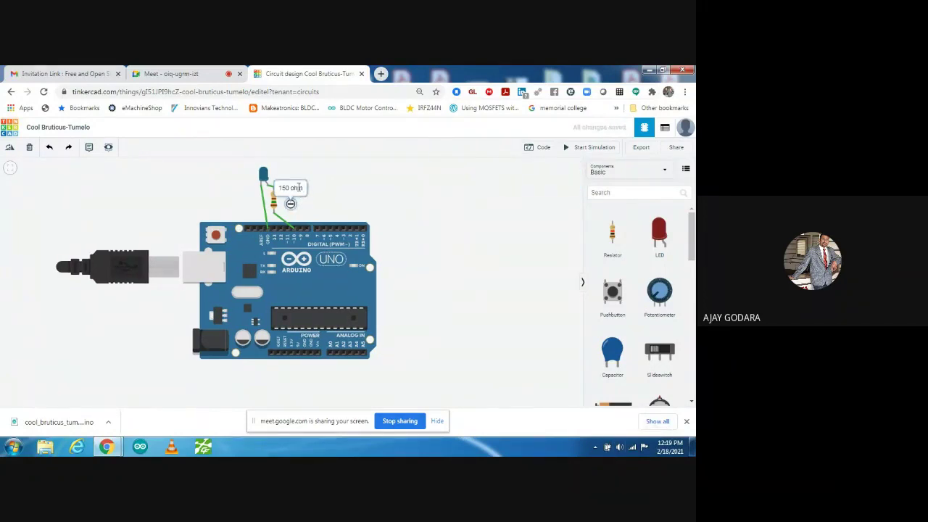
pyautogui.click(337, 208)
pyautogui.moveTo(290, 188); pyautogui.dragTo(307, 190)
pyautogui.click(396, 320)
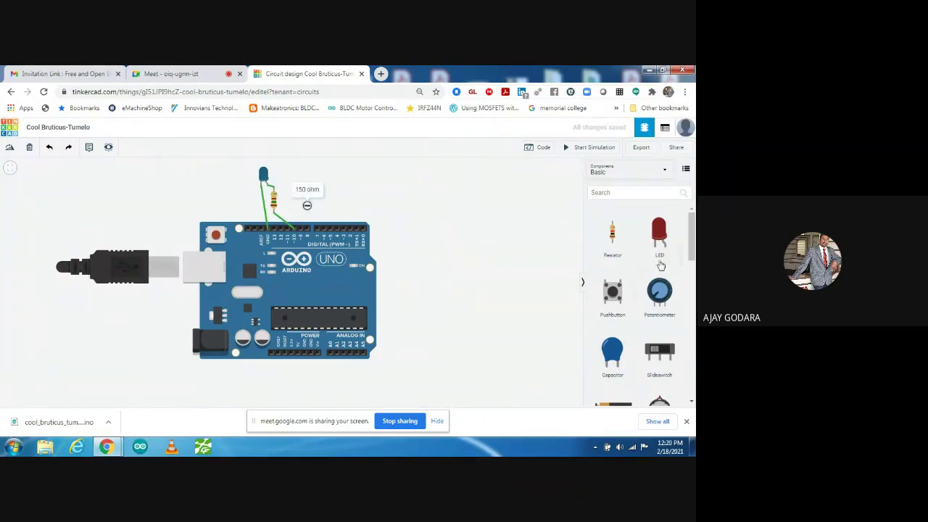
# - Switch the Components library from Basic to All and scroll the parts list
pyautogui.moveTo(692, 234); pyautogui.dragTo(631, 153)
pyautogui.click(629, 172)
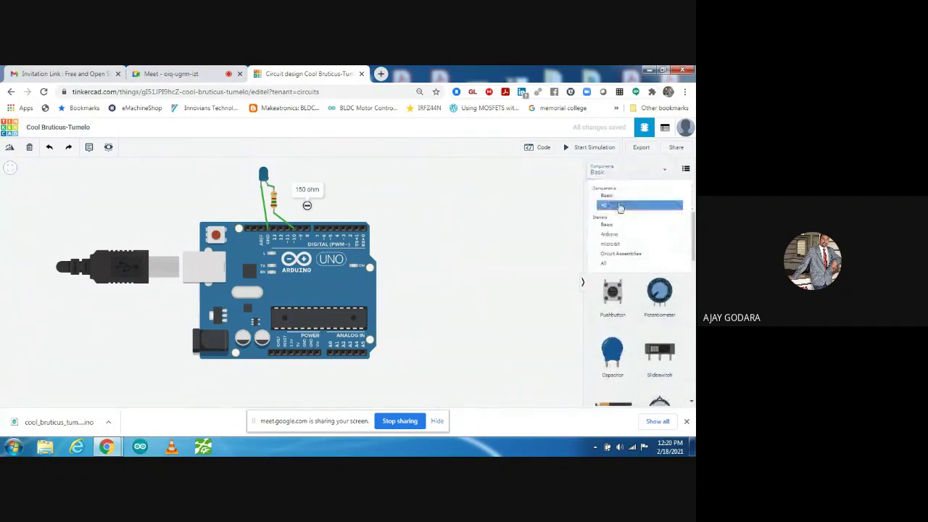
pyautogui.click(615, 209)
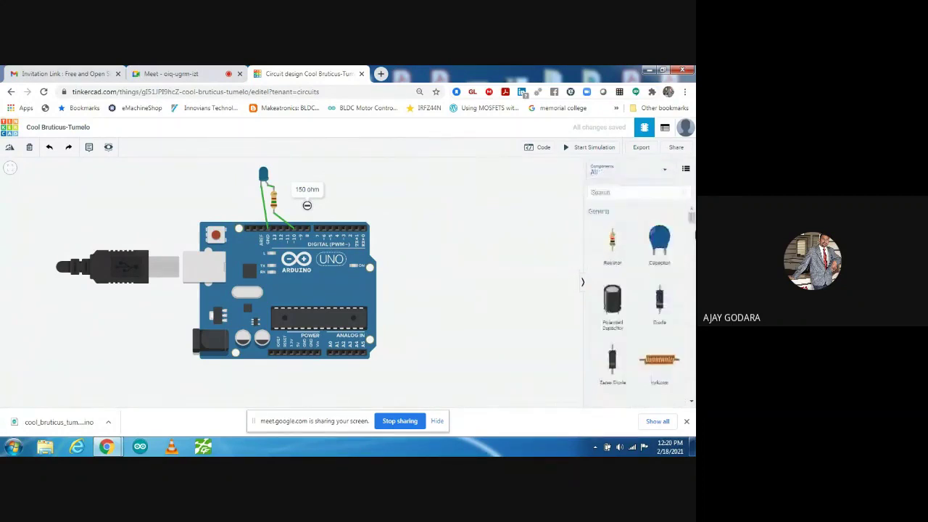
pyautogui.moveTo(691, 219); pyautogui.dragTo(691, 241)
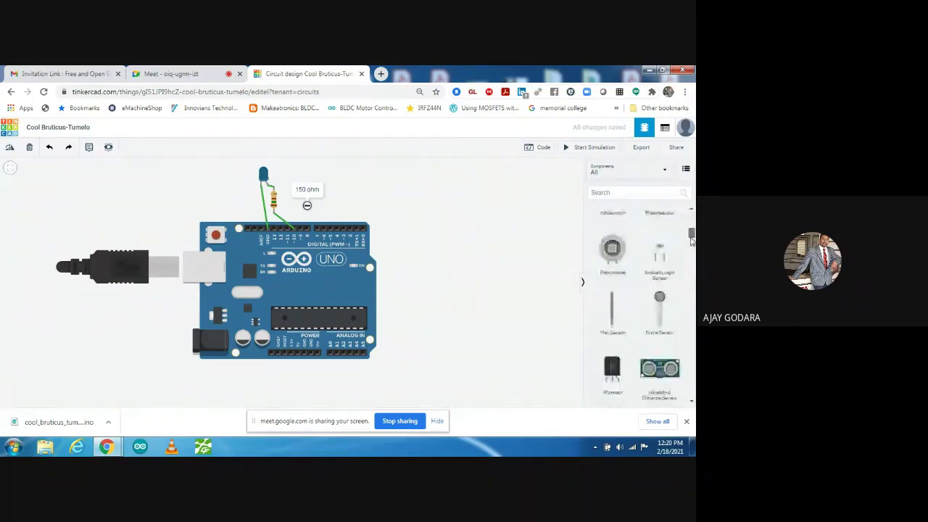